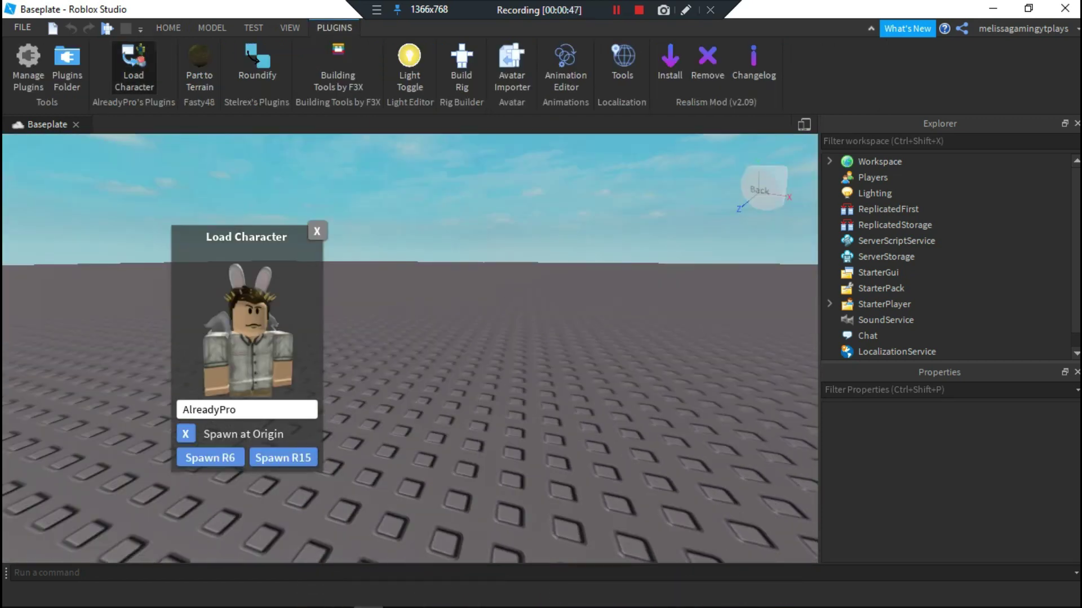
Step: Load the avatar by its username, spawn it at the origin, and frame it with F
{"action": "type", "text": "Mrninjalink"}
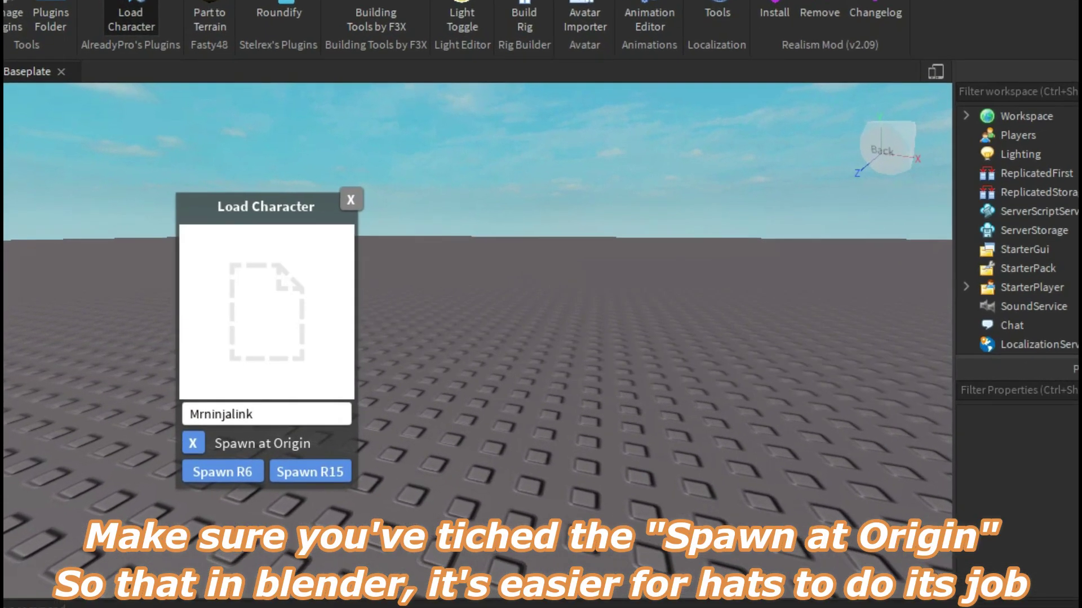
{"action": "left_click", "coordinate": [205, 449]}
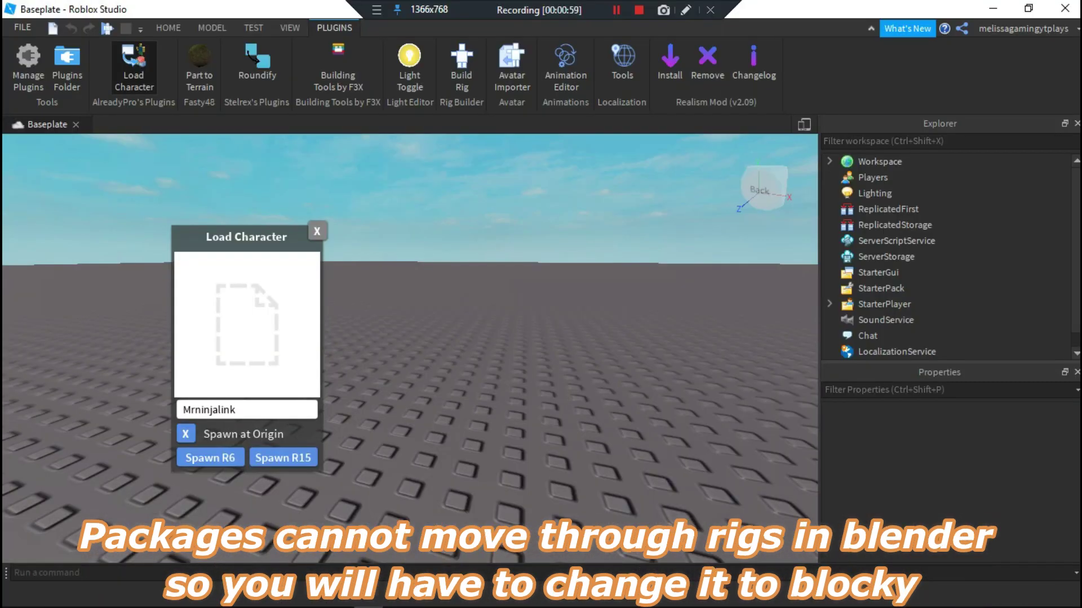
{"action": "key", "text": "f"}
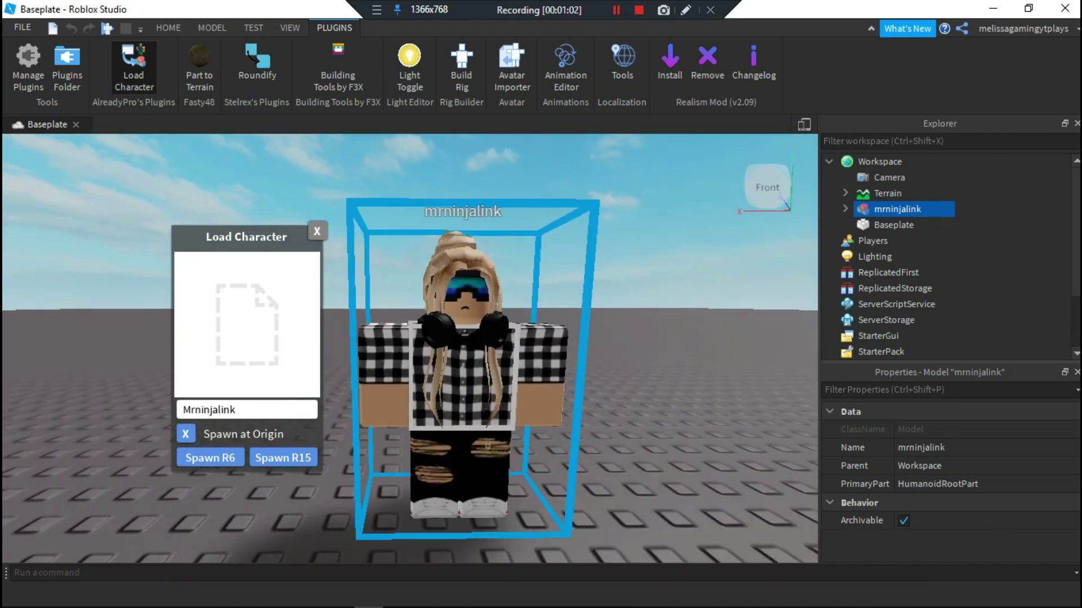
Step: Export the whole avatar model from Explorer as an .obj into the Render!!! folder
{"action": "mouse_move", "coordinate": [246, 237]}
{"action": "left_mouse_down"}
{"action": "mouse_move", "coordinate": [161, 237]}
{"action": "mouse_move", "coordinate": [98, 315]}
{"action": "left_mouse_up"}
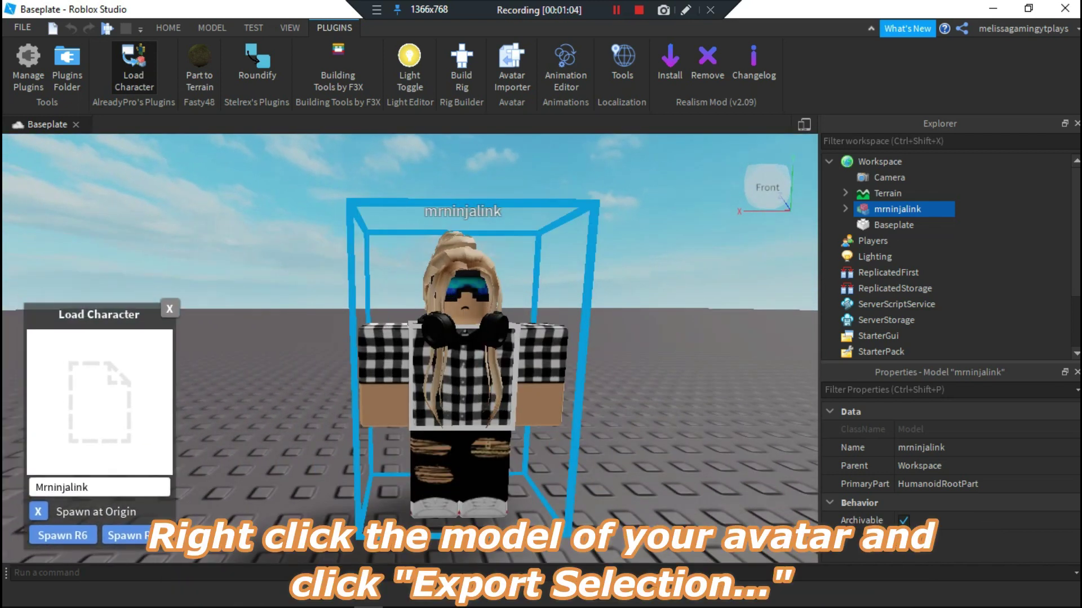
{"action": "scroll", "coordinate": [450, 338], "scroll_direction": "down", "scroll_amount": 3}
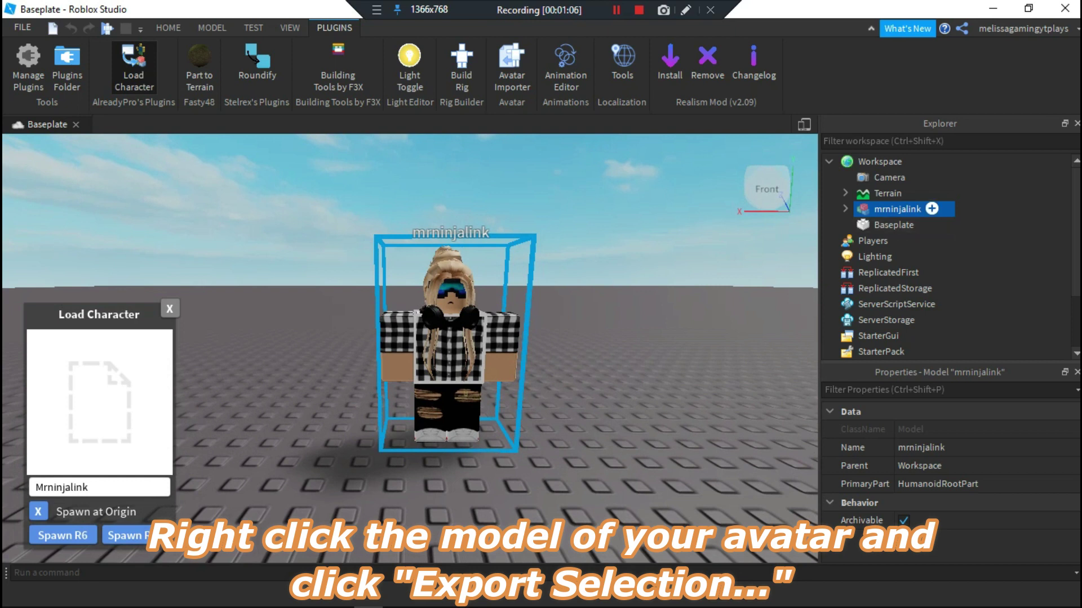
{"action": "left_click", "coordinate": [845, 209]}
{"action": "right_click", "coordinate": [928, 209]}
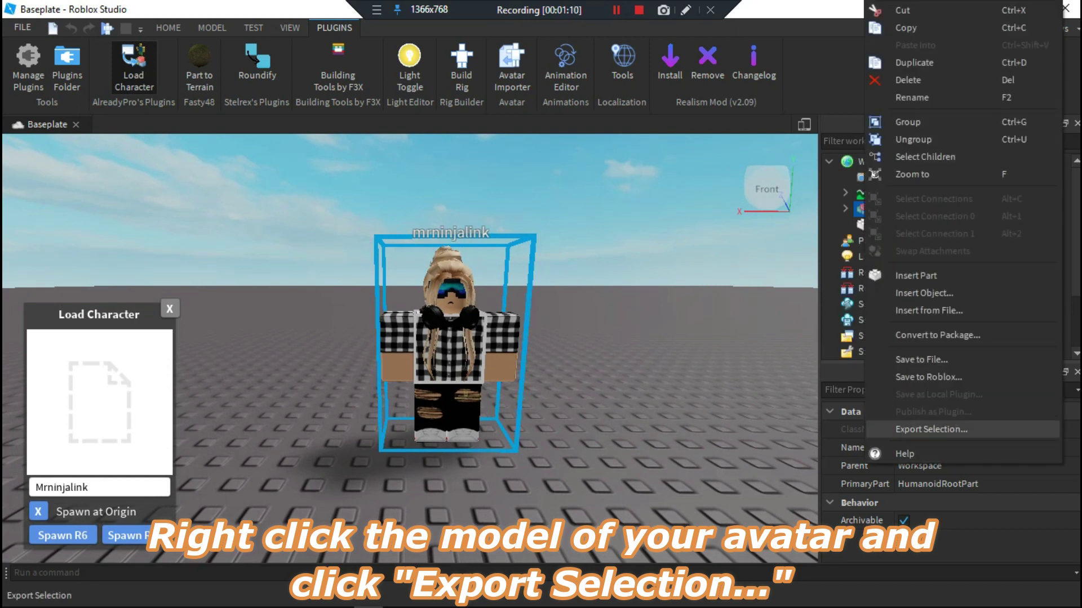
{"action": "left_click", "coordinate": [930, 429]}
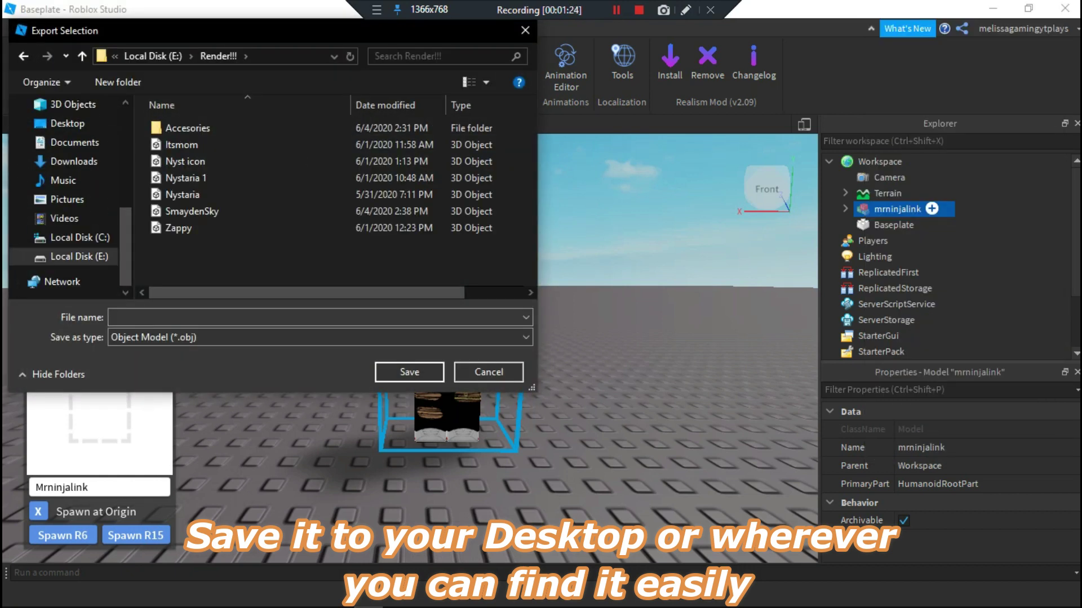
{"action": "type", "text": "Mrninjalink"}
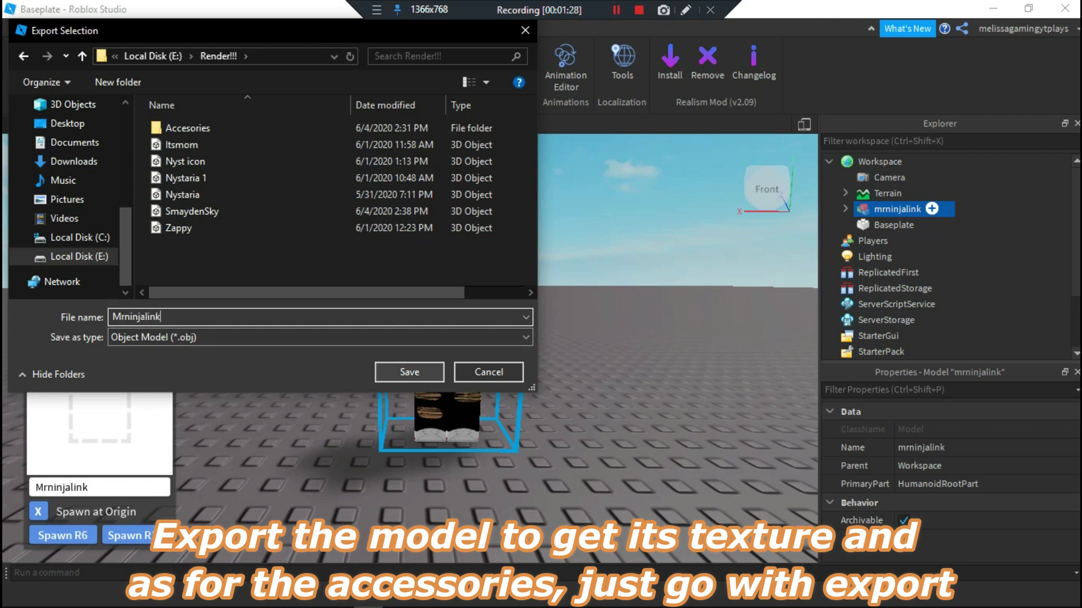
{"action": "key", "text": "Return"}
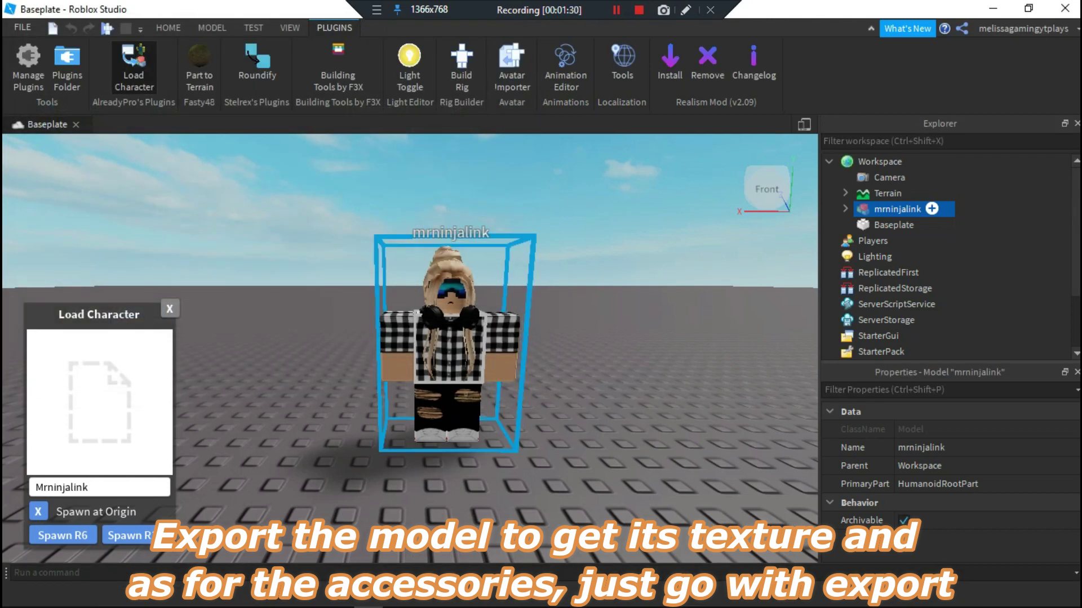
Step: Delete the avatar's body parts from Head to Torso, keeping only the accessories
{"action": "left_click", "coordinate": [845, 208]}
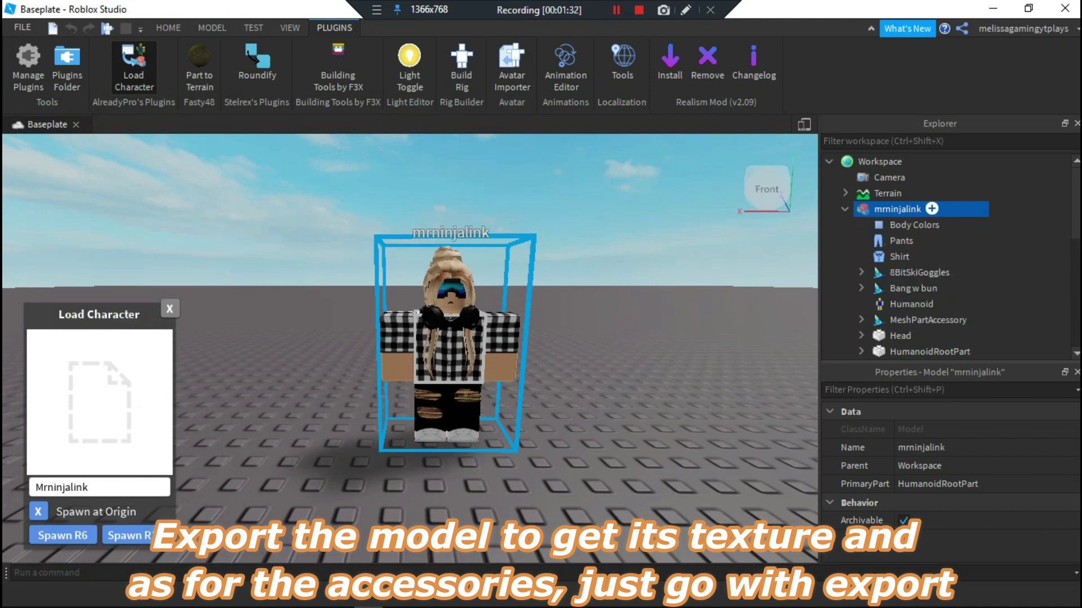
{"action": "scroll", "coordinate": [947, 256], "scroll_direction": "down", "scroll_amount": 3}
{"action": "scroll", "coordinate": [947, 256], "scroll_direction": "up", "scroll_amount": 2}
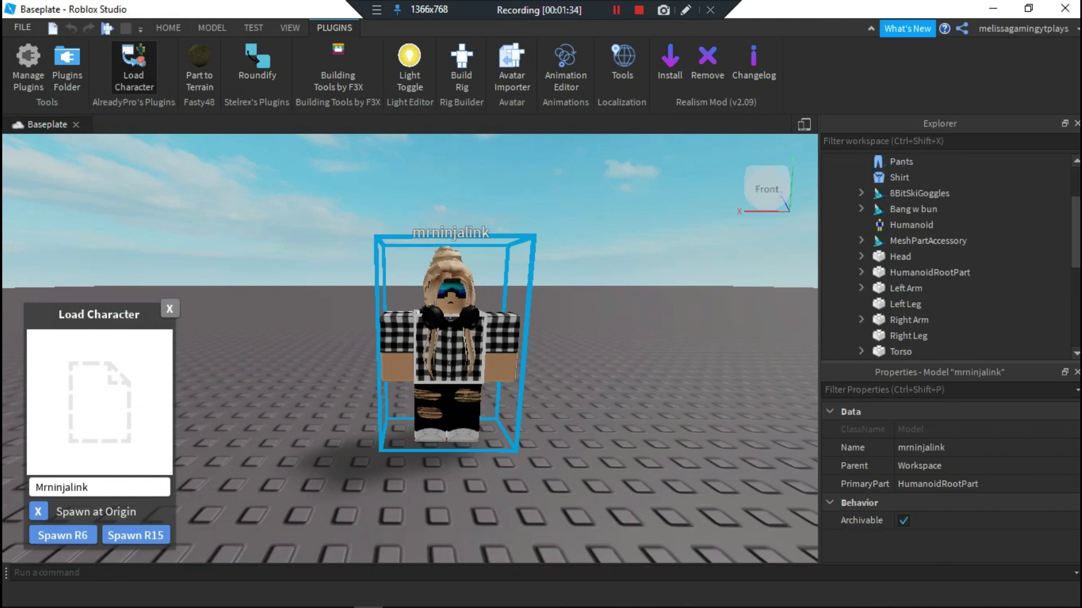
{"action": "scroll", "coordinate": [958, 282], "scroll_direction": "down", "scroll_amount": 1}
{"action": "left_click_drag", "start_coordinate": [1054, 340], "coordinate": [922, 240]}
{"action": "key", "text": "Delete"}
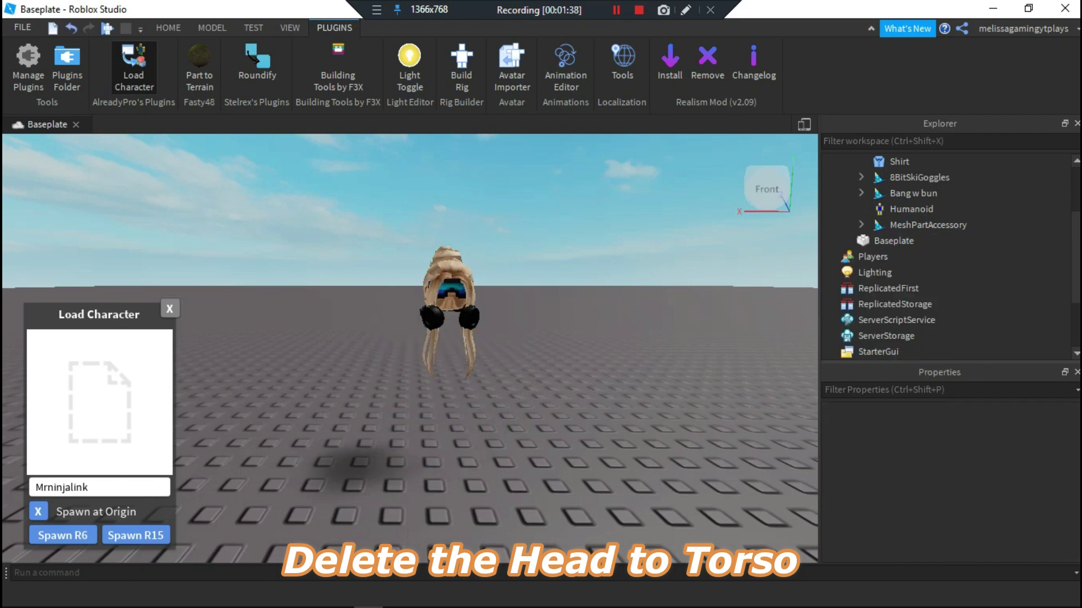
Step: Export the accessories-only model as an .obj into the Accesories folder
{"action": "scroll", "coordinate": [924, 240], "scroll_direction": "up", "scroll_amount": 5}
{"action": "left_click", "coordinate": [879, 193]}
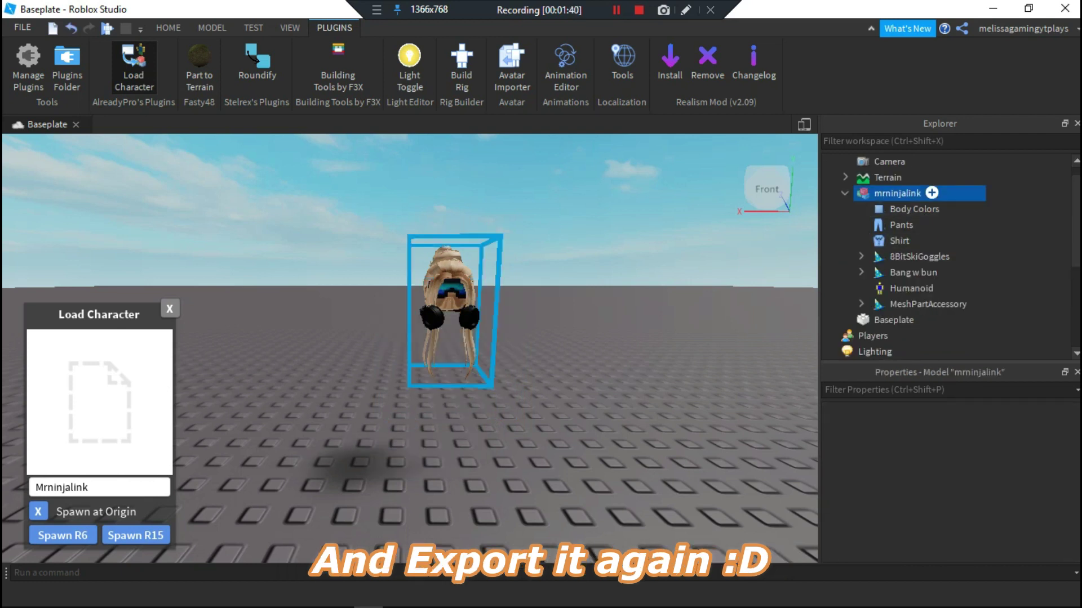
{"action": "right_click", "coordinate": [879, 192]}
{"action": "left_click", "coordinate": [945, 429]}
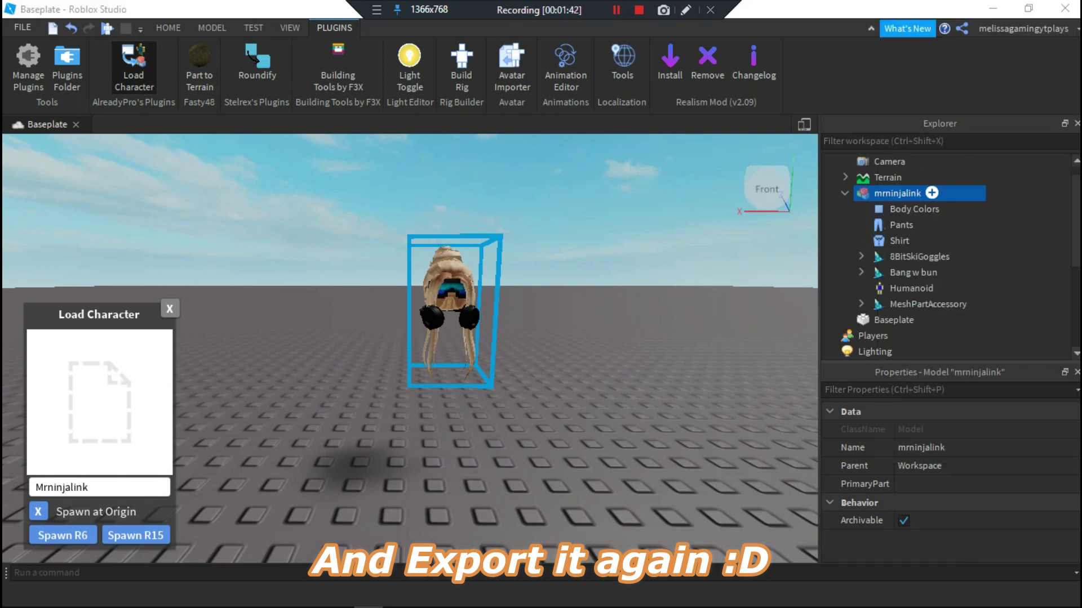
{"action": "type", "text": "Mrninjalink Accesories"}
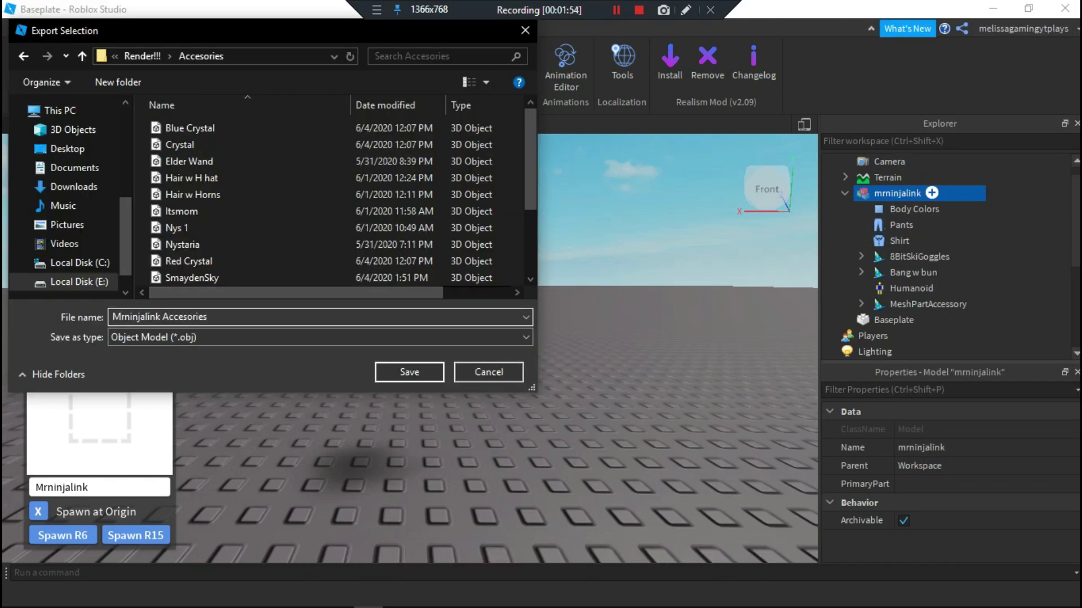
{"action": "key", "text": "Return"}
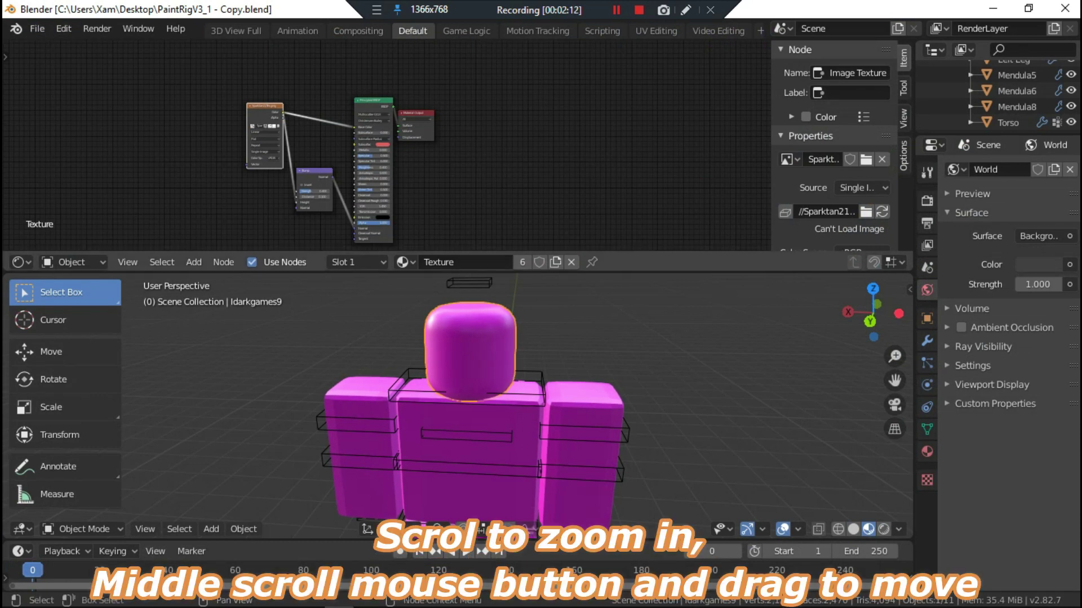
Step: Load the avatar's exported texture PNG from E:\Render!!! into the rig's Image Texture node
{"action": "mouse_move", "coordinate": [394, 146]}
{"action": "middle_mouse_down"}
{"action": "mouse_move", "coordinate": [552, 133]}
{"action": "mouse_move", "coordinate": [519, 189]}
{"action": "middle_mouse_up"}
{"action": "scroll", "coordinate": [453, 131], "scroll_direction": "up", "scroll_amount": 2}
{"action": "scroll", "coordinate": [453, 132], "scroll_direction": "up", "scroll_amount": 1}
{"action": "scroll", "coordinate": [453, 131], "scroll_direction": "up", "scroll_amount": 1}
{"action": "scroll", "coordinate": [452, 132], "scroll_direction": "up", "scroll_amount": 1}
{"action": "left_click", "coordinate": [382, 118]}
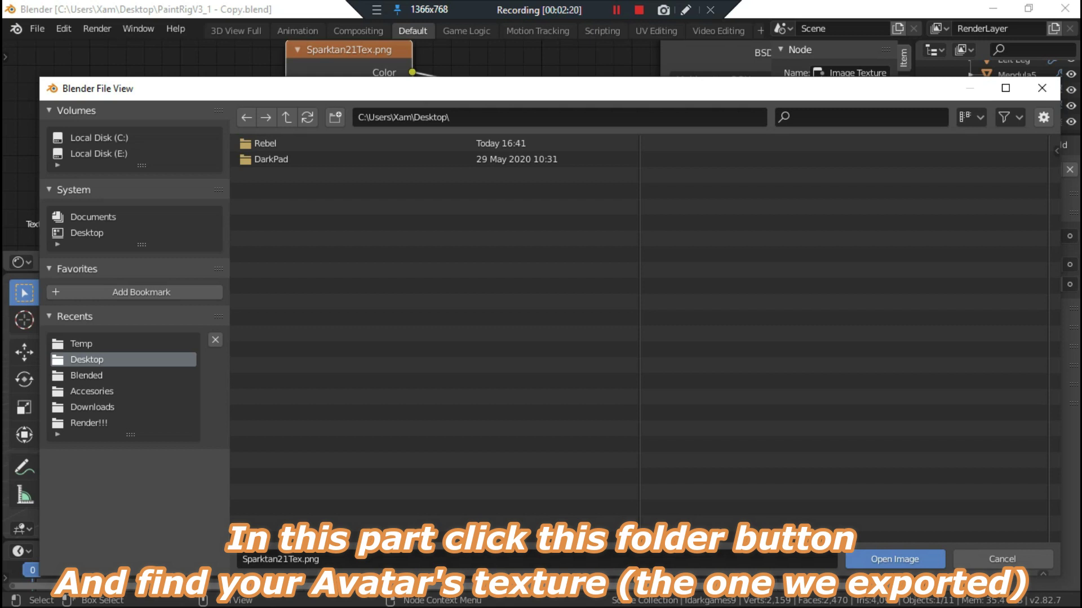
{"action": "left_click", "coordinate": [88, 422]}
{"action": "left_click", "coordinate": [293, 223]}
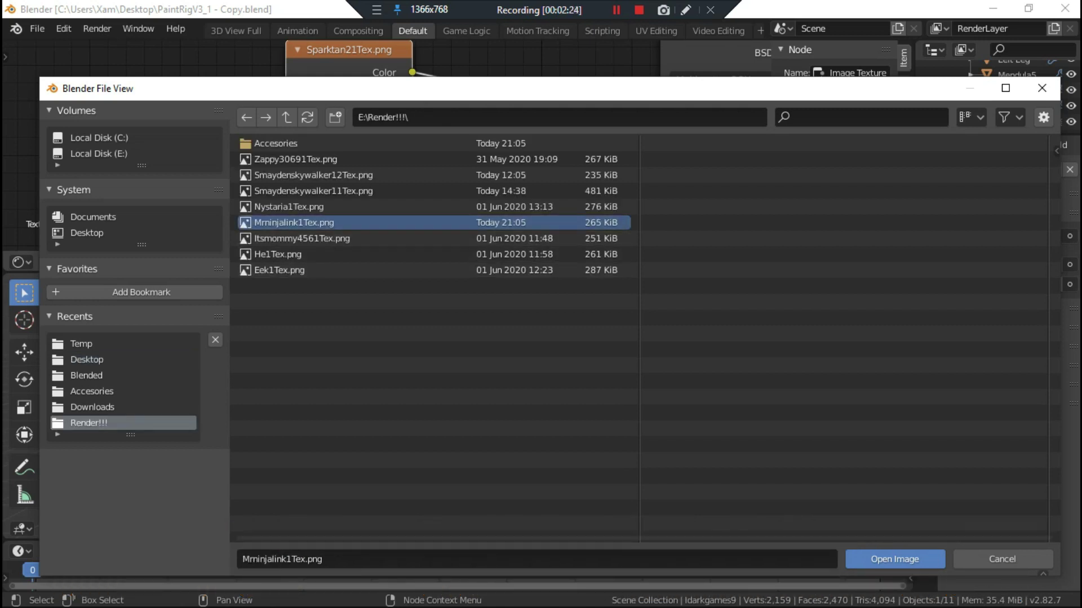
{"action": "left_click", "coordinate": [894, 558]}
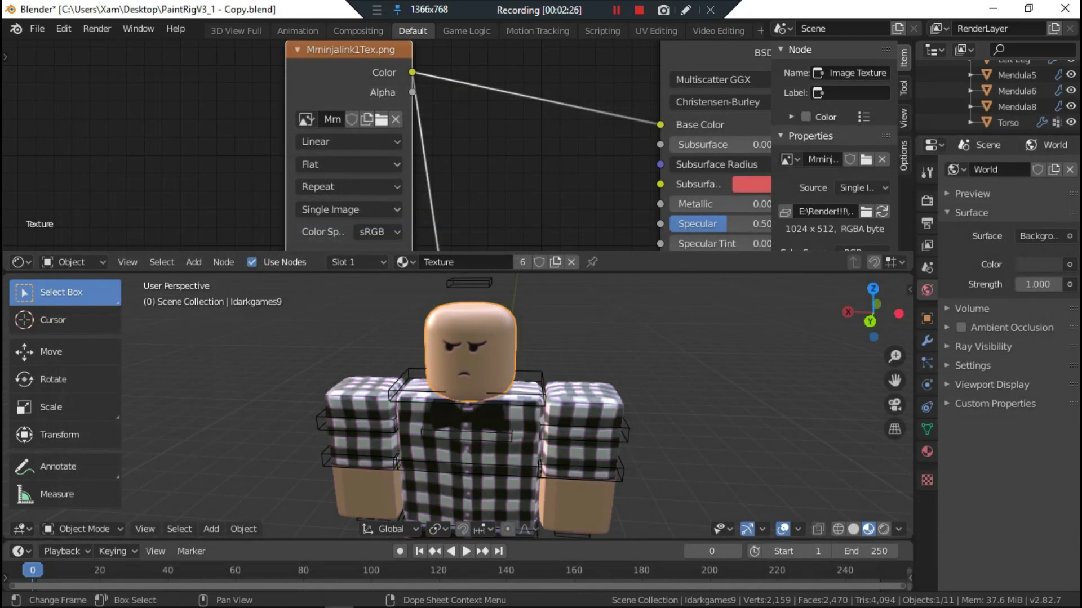
{"action": "scroll", "coordinate": [467, 394], "scroll_direction": "down", "scroll_amount": 2}
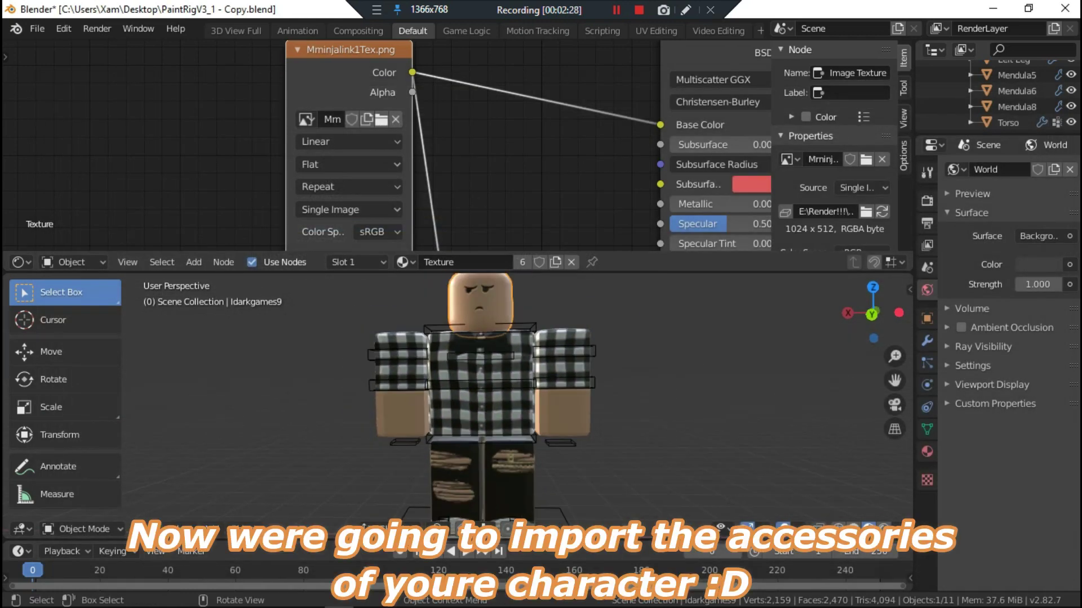
{"action": "scroll", "coordinate": [467, 394], "scroll_direction": "down", "scroll_amount": 2}
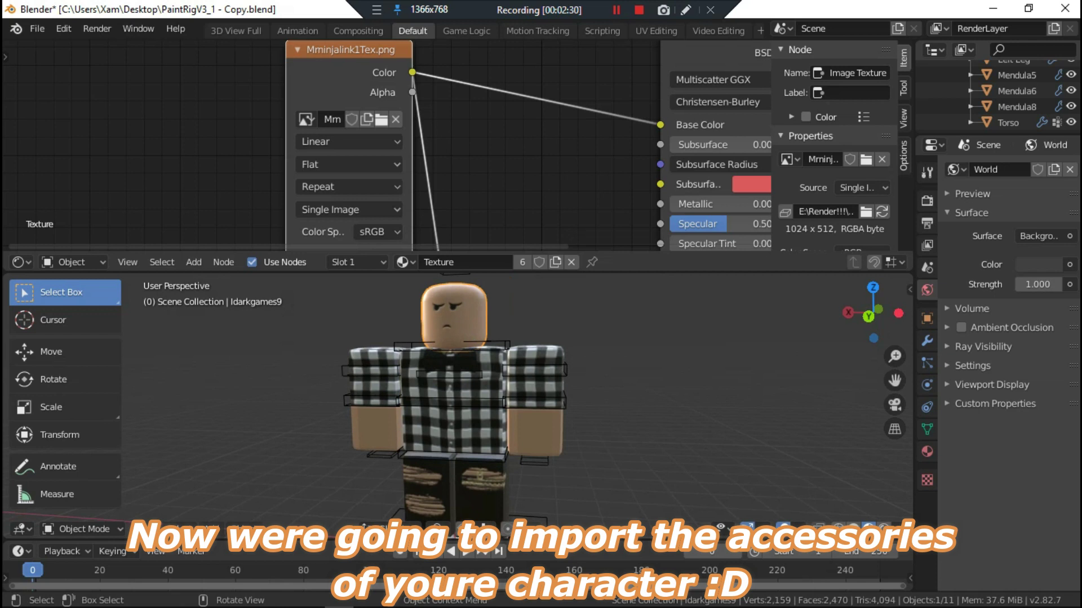
Step: Import the avatar's accessories .obj from E:\Render!!!\Accesories as a Wavefront file
{"action": "left_click", "coordinate": [37, 28]}
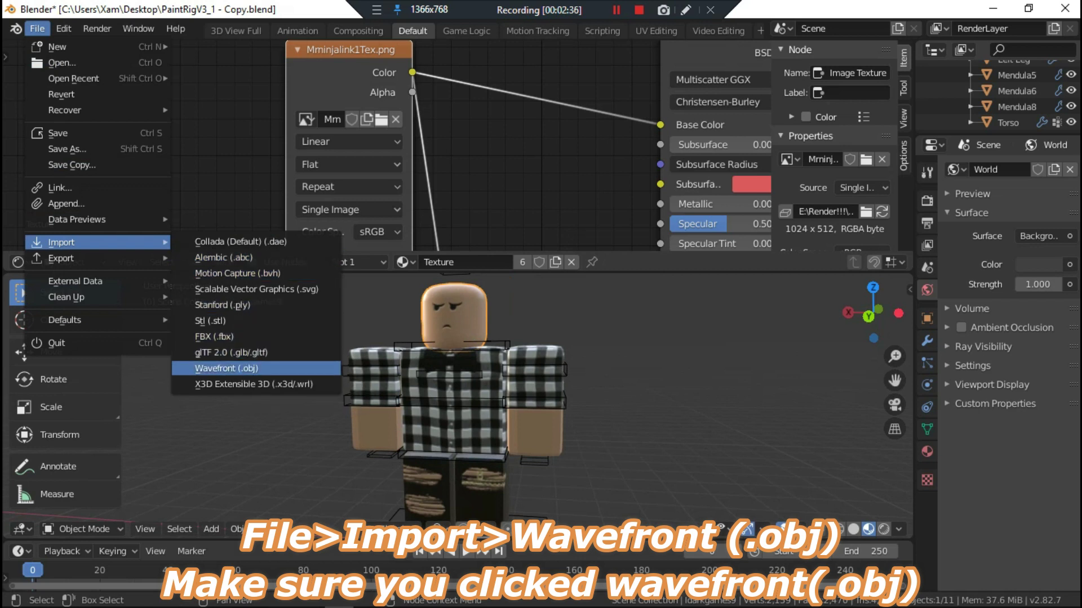
{"action": "left_click", "coordinate": [226, 368]}
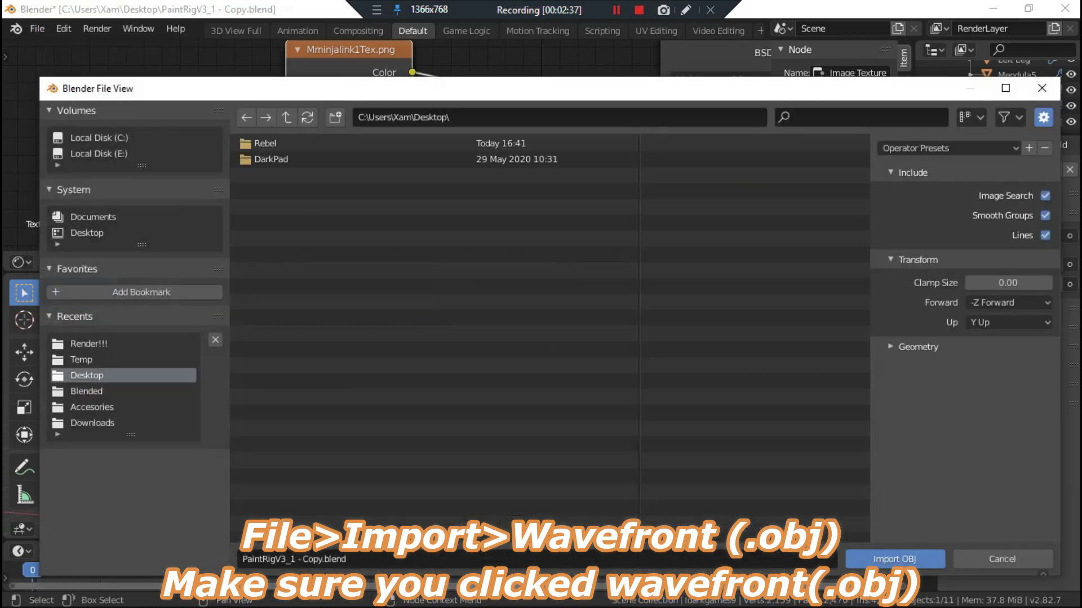
{"action": "left_click", "coordinate": [86, 391]}
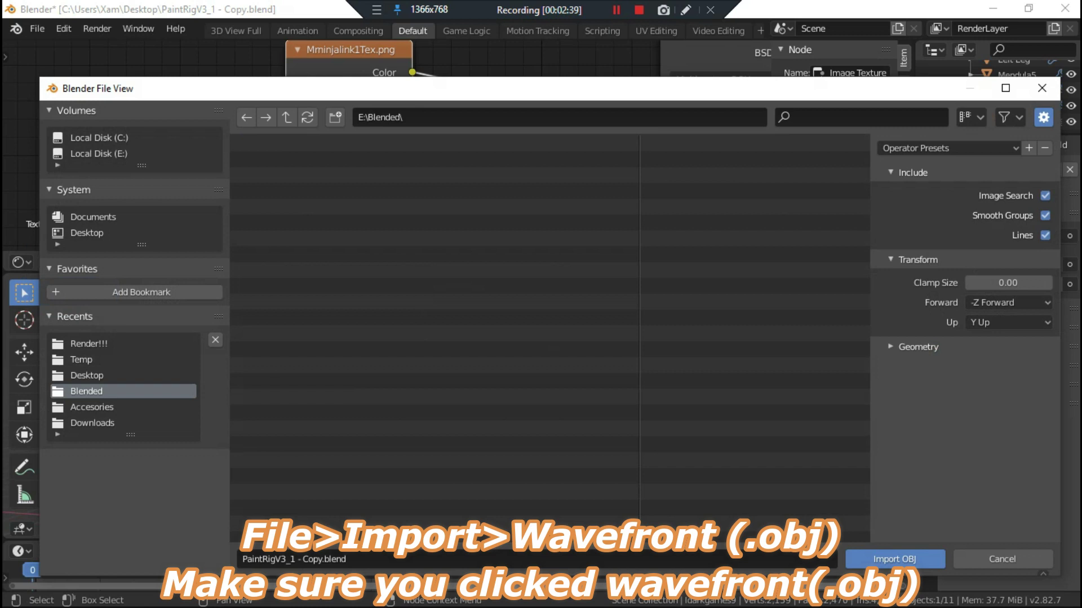
{"action": "left_click", "coordinate": [92, 407]}
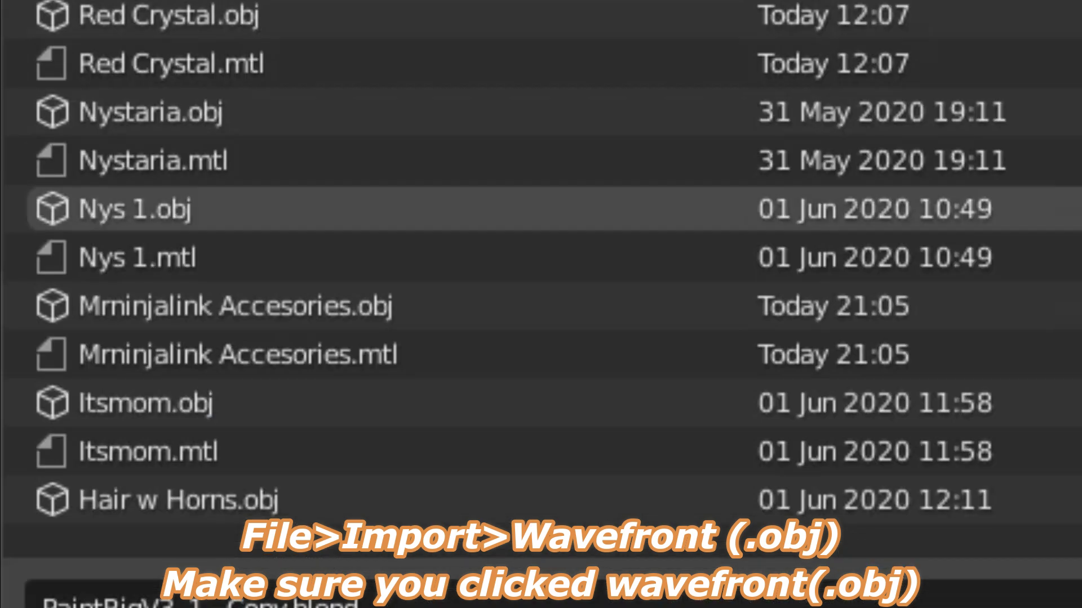
{"action": "left_click", "coordinate": [225, 306]}
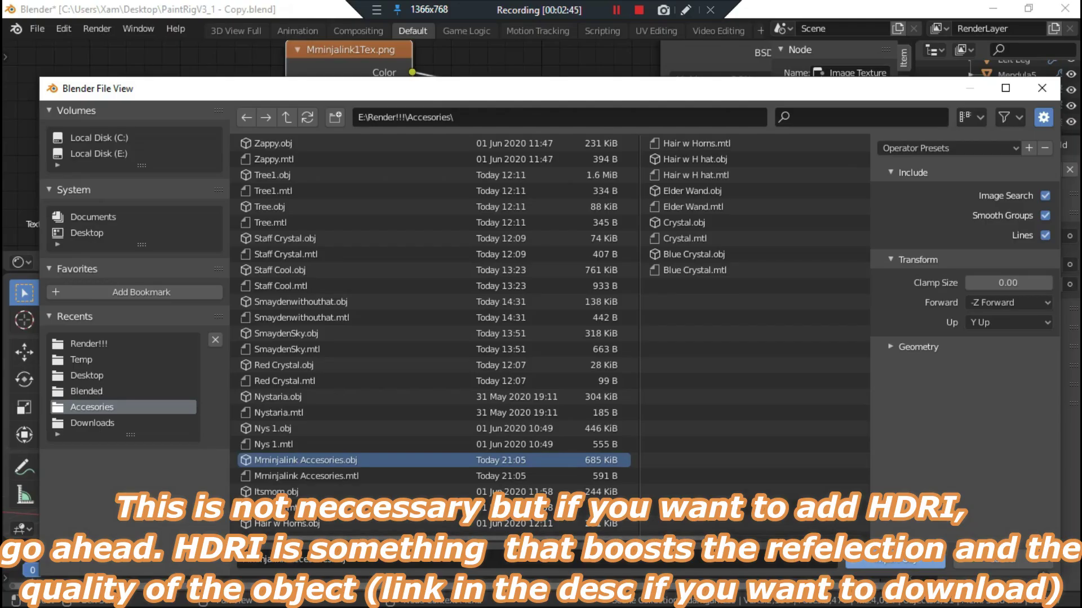
{"action": "key", "text": "Return"}
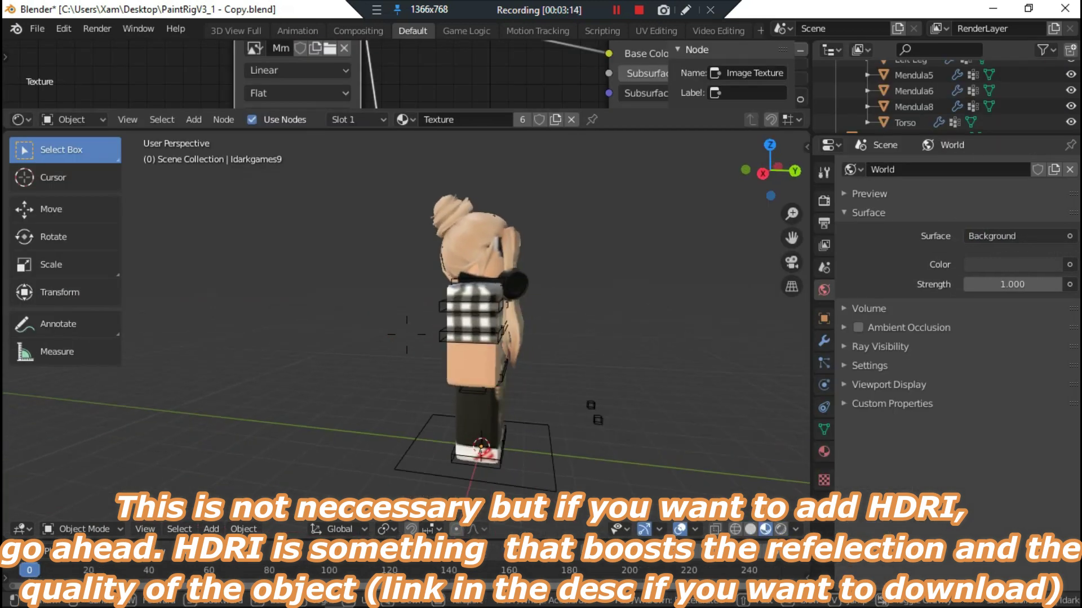
Step: Feed the World Background colour from an Environment Texture loaded with spruit_sunrise_4k.hdr
{"action": "scroll", "coordinate": [411, 338], "scroll_direction": "down", "scroll_amount": 3}
{"action": "scroll", "coordinate": [412, 338], "scroll_direction": "down", "scroll_amount": 2}
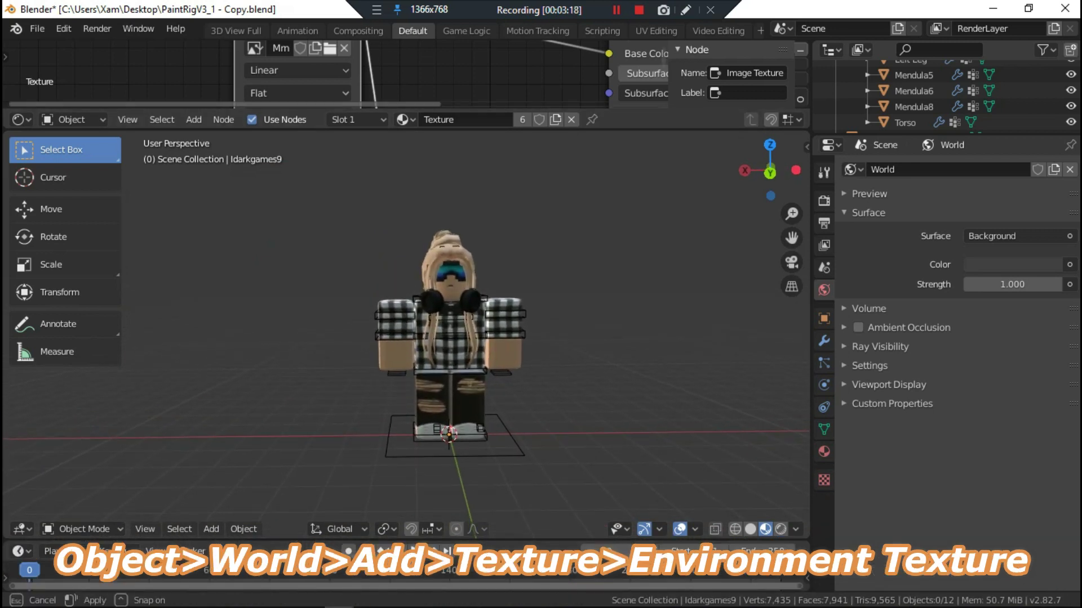
{"action": "left_click_drag", "start_coordinate": [411, 110], "coordinate": [412, 170]}
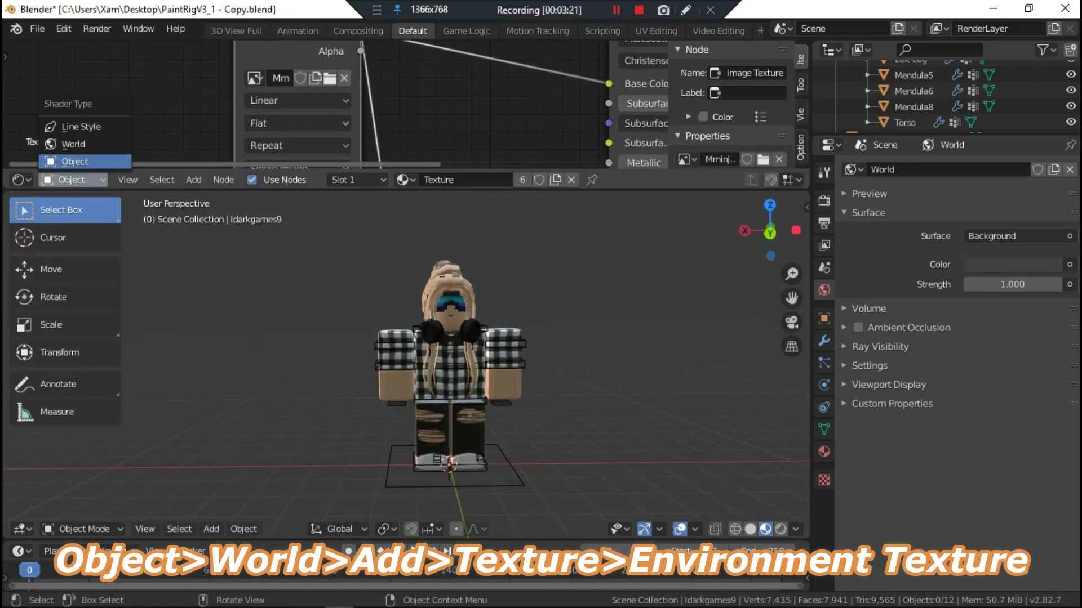
{"action": "left_click", "coordinate": [74, 144]}
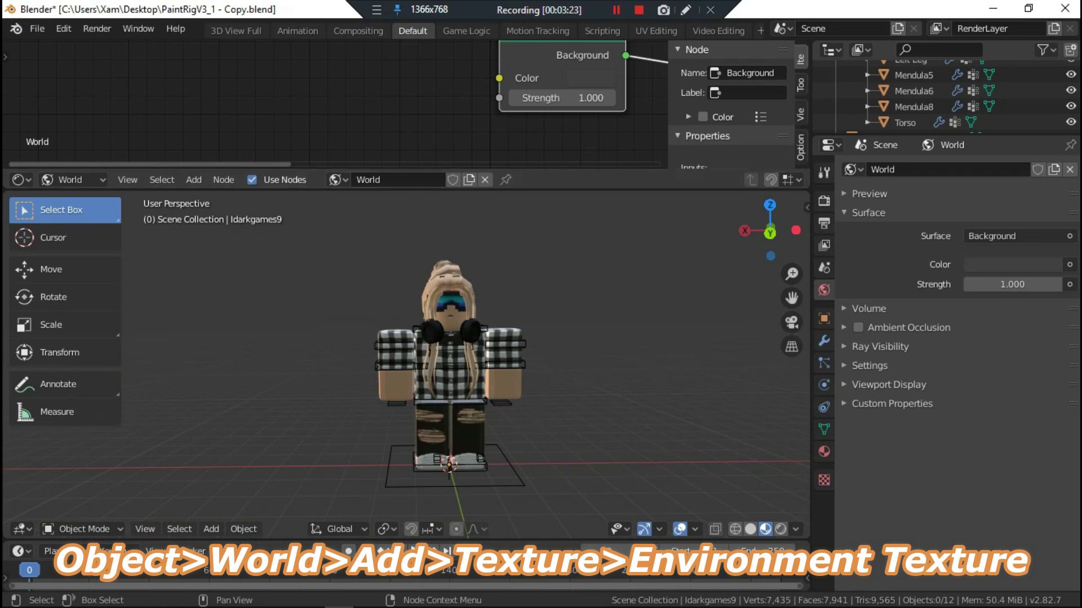
{"action": "left_click_drag", "start_coordinate": [161, 171], "coordinate": [162, 215]}
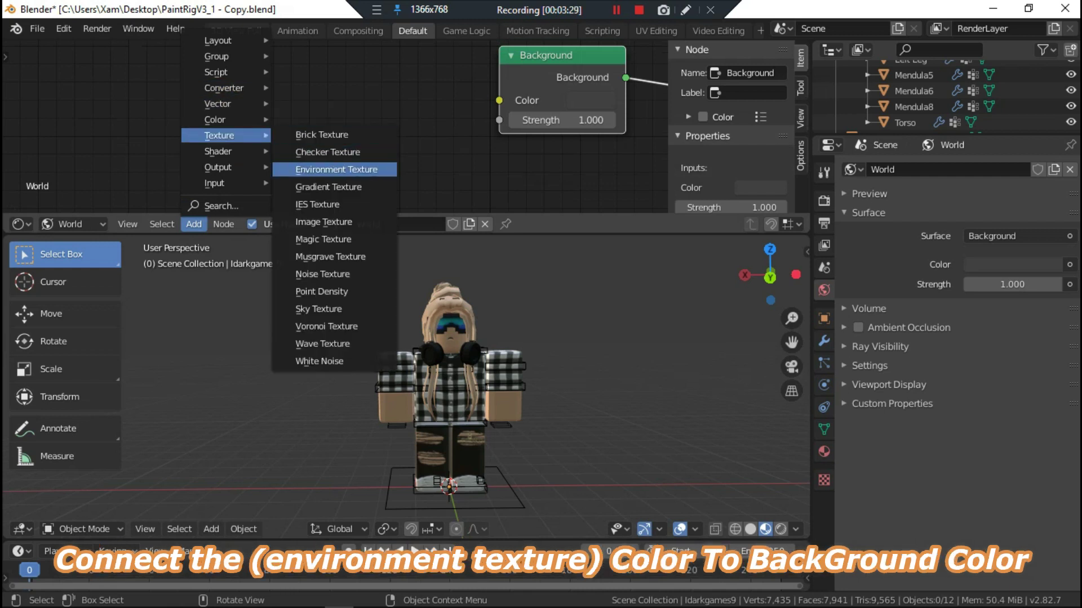
{"action": "left_click", "coordinate": [335, 170]}
{"action": "left_click", "coordinate": [202, 64]}
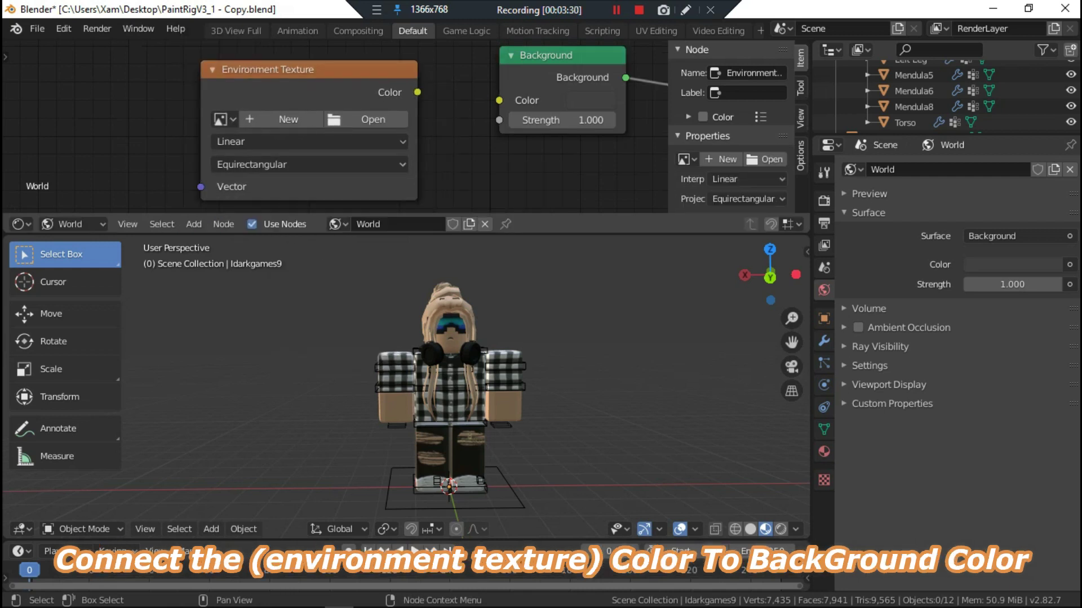
{"action": "left_click", "coordinate": [366, 119]}
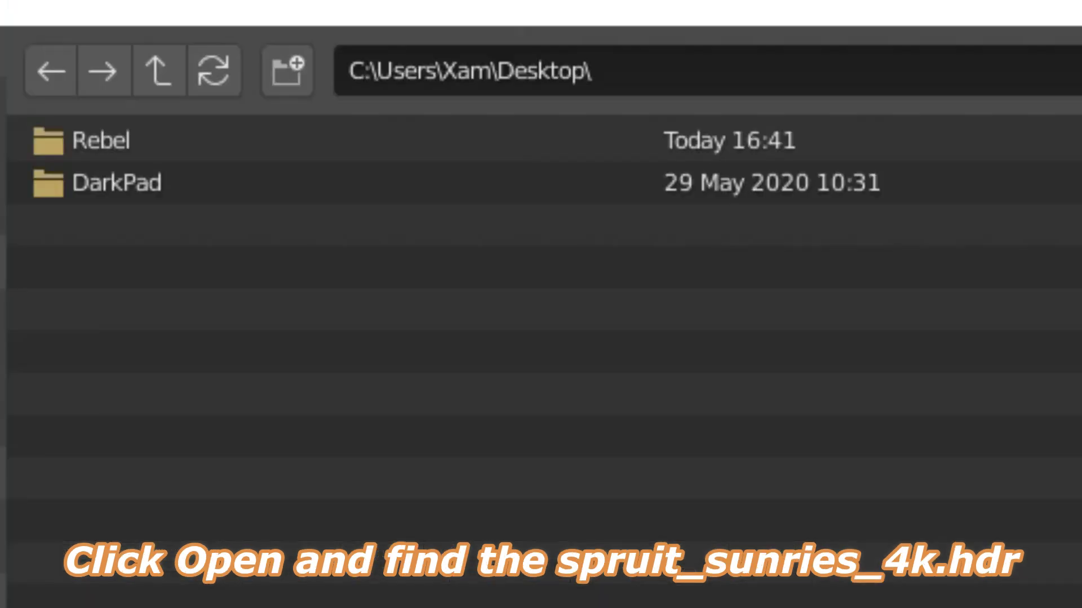
{"action": "left_click", "coordinate": [183, 225]}
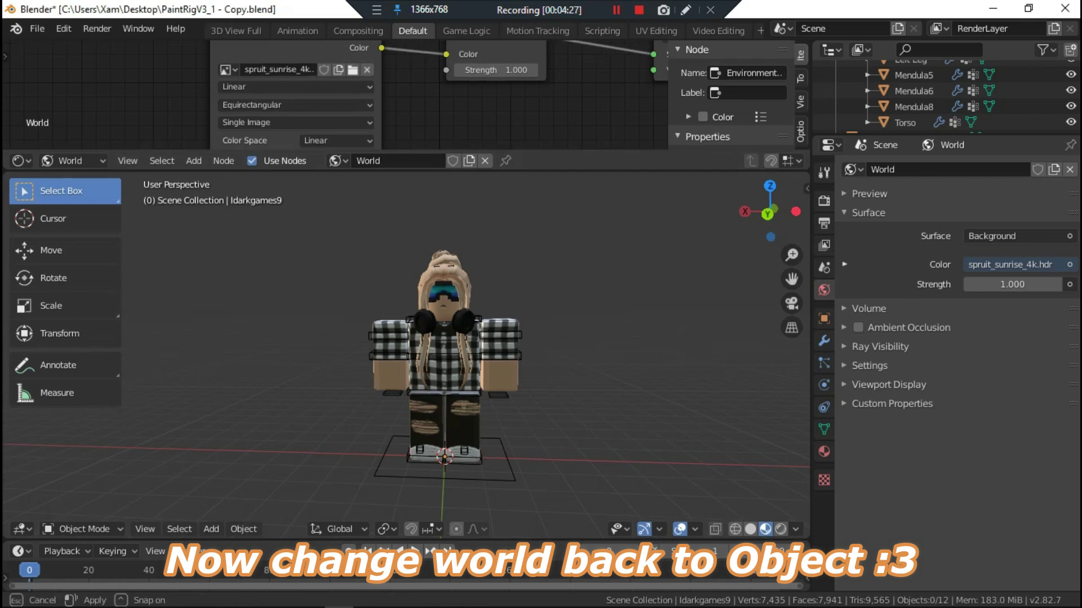
{"action": "left_click_drag", "start_coordinate": [74, 178], "coordinate": [73, 144]}
Step: Switch the Shader Editor back to Object materials and test-move the body
{"action": "left_click", "coordinate": [70, 132]}
{"action": "left_click", "coordinate": [75, 113]}
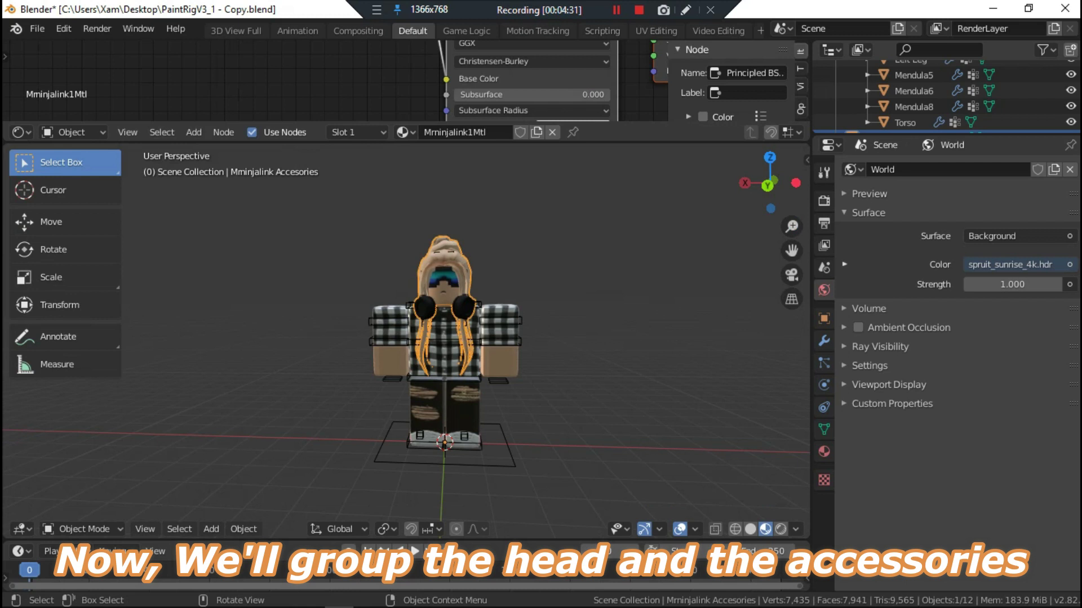
{"action": "key", "text": "shift+space"}
{"action": "key", "text": "g"}
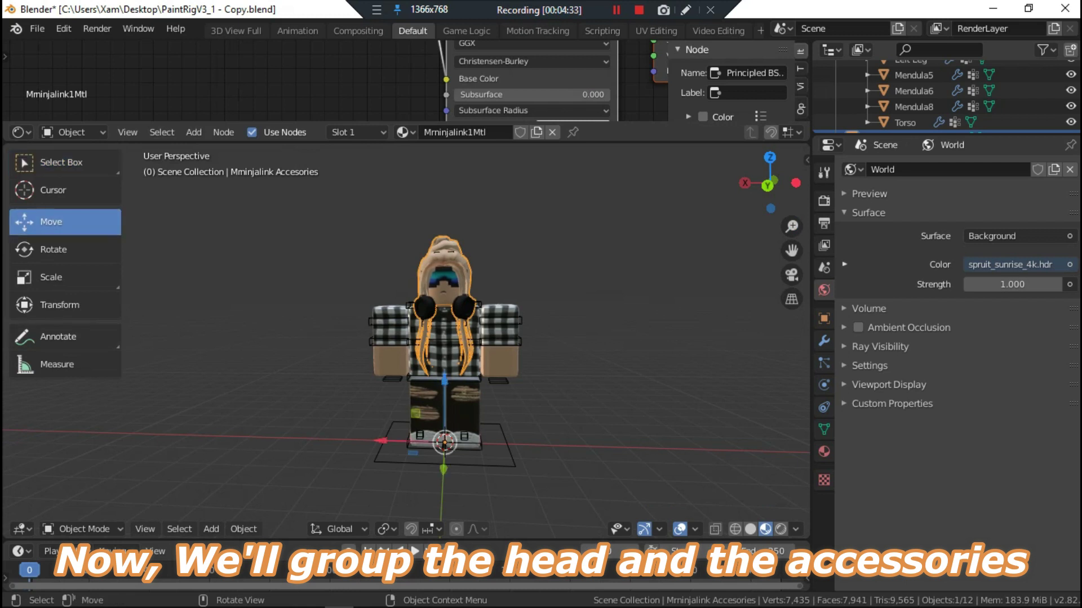
{"action": "key", "text": "g"}
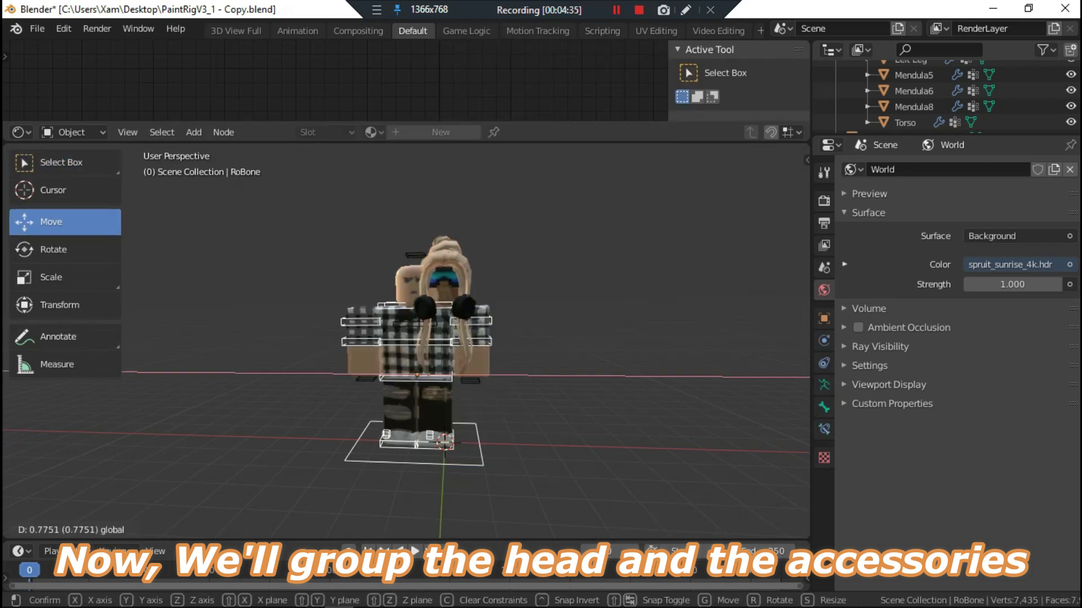
{"action": "key", "text": "Escape"}
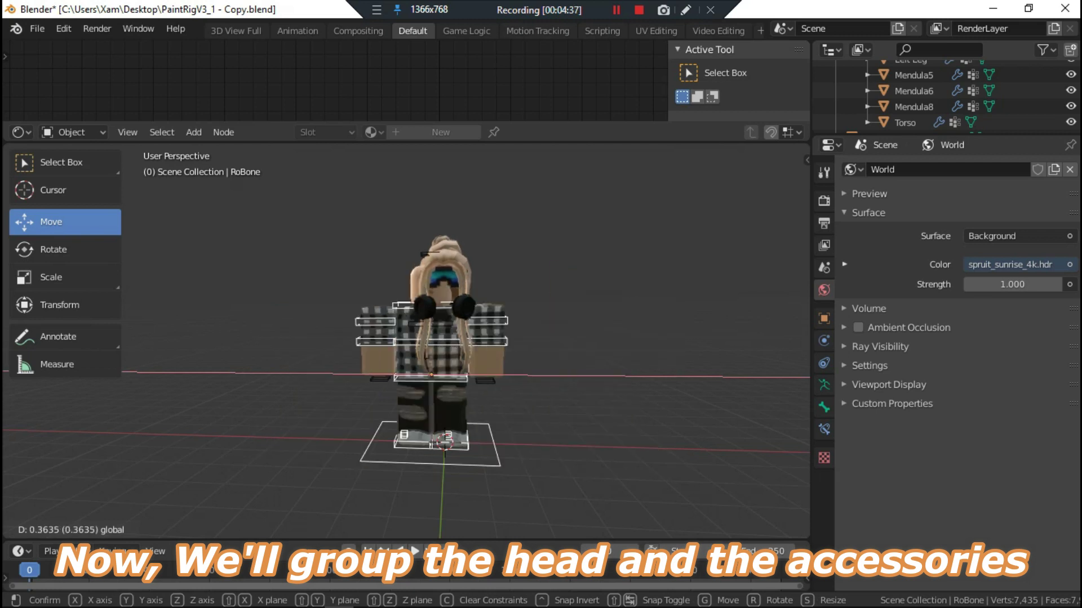
Step: Test-move the hair accessory and inspect the torso attachments object
{"action": "left_click", "coordinate": [445, 265]}
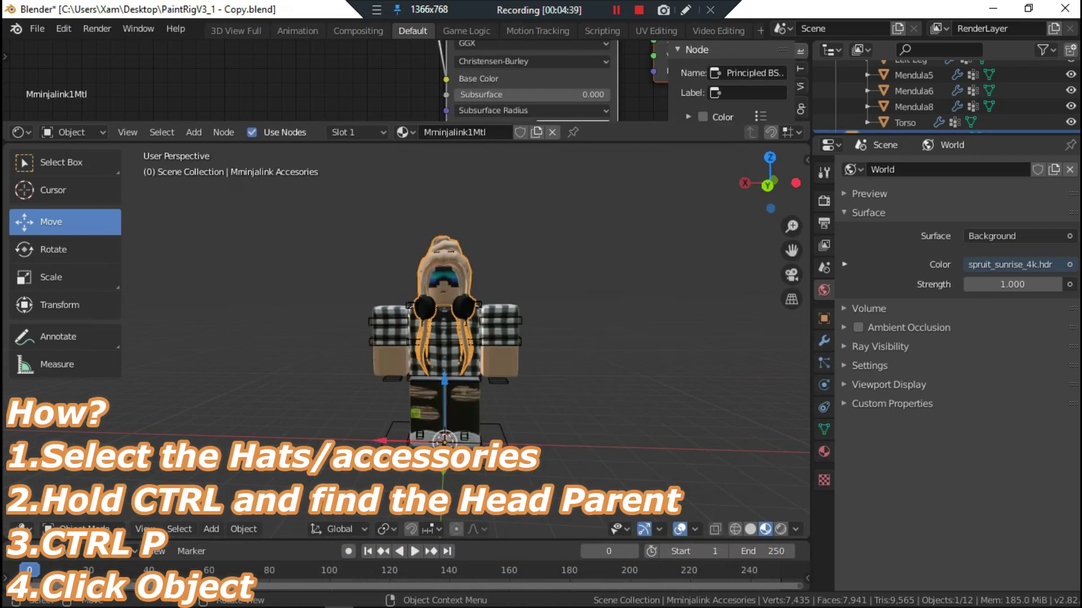
{"action": "key", "text": "g"}
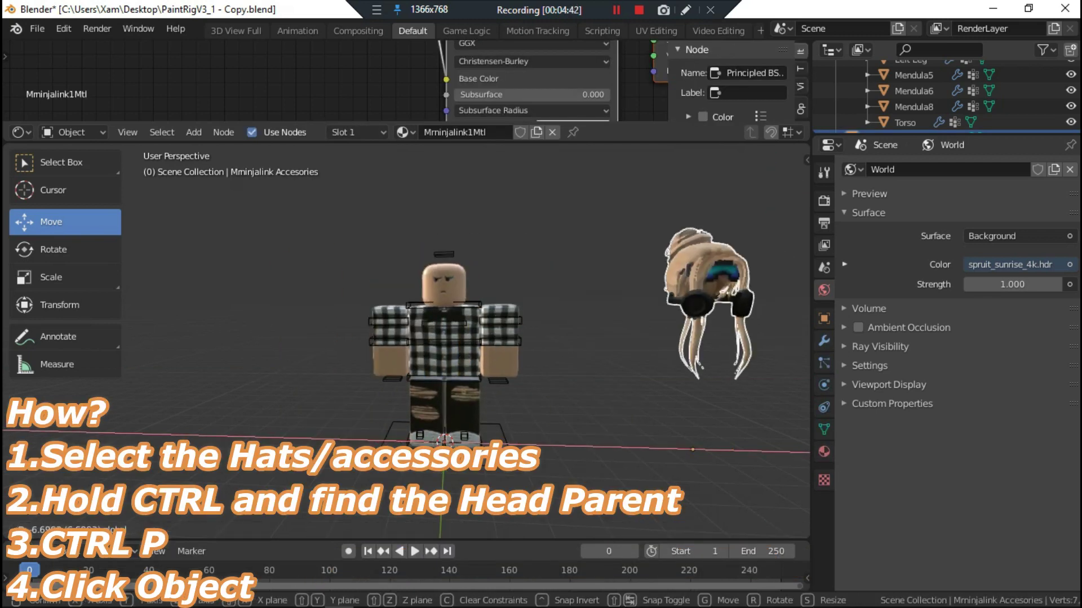
{"action": "key", "text": "Escape"}
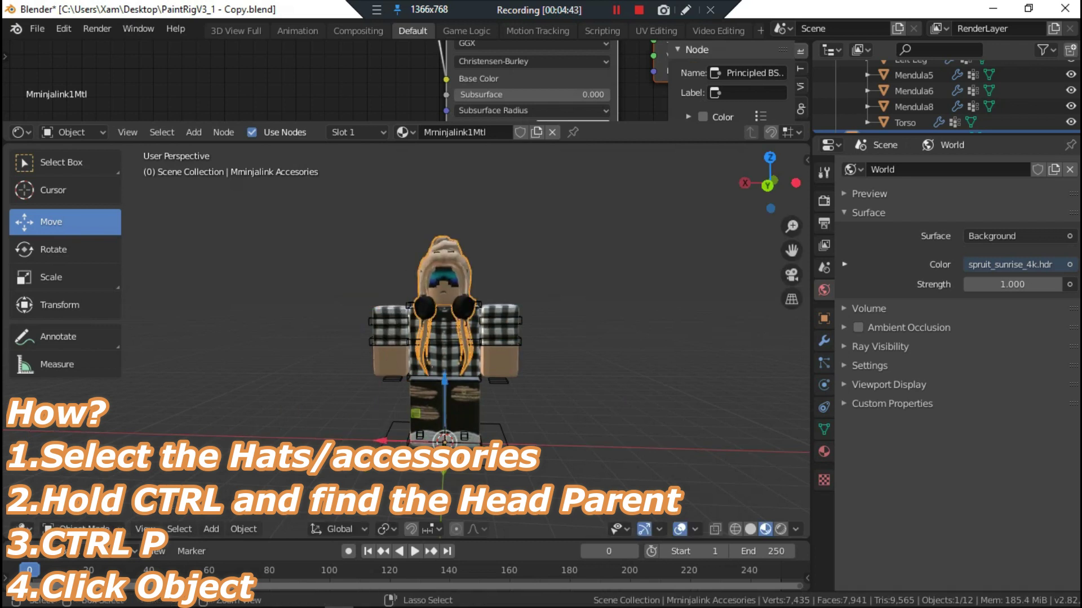
{"action": "left_click", "coordinate": [444, 322]}
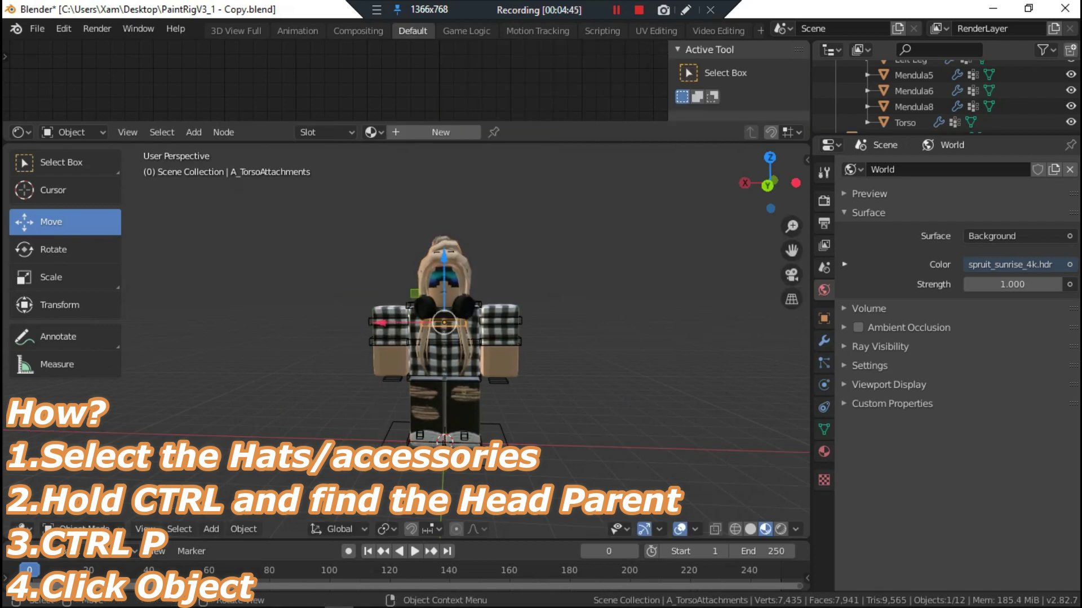
{"action": "scroll", "coordinate": [461, 338], "scroll_direction": "up", "scroll_amount": 1}
{"action": "scroll", "coordinate": [462, 338], "scroll_direction": "up", "scroll_amount": 1}
{"action": "scroll", "coordinate": [462, 338], "scroll_direction": "up", "scroll_amount": 2}
{"action": "scroll", "coordinate": [462, 338], "scroll_direction": "up", "scroll_amount": 2}
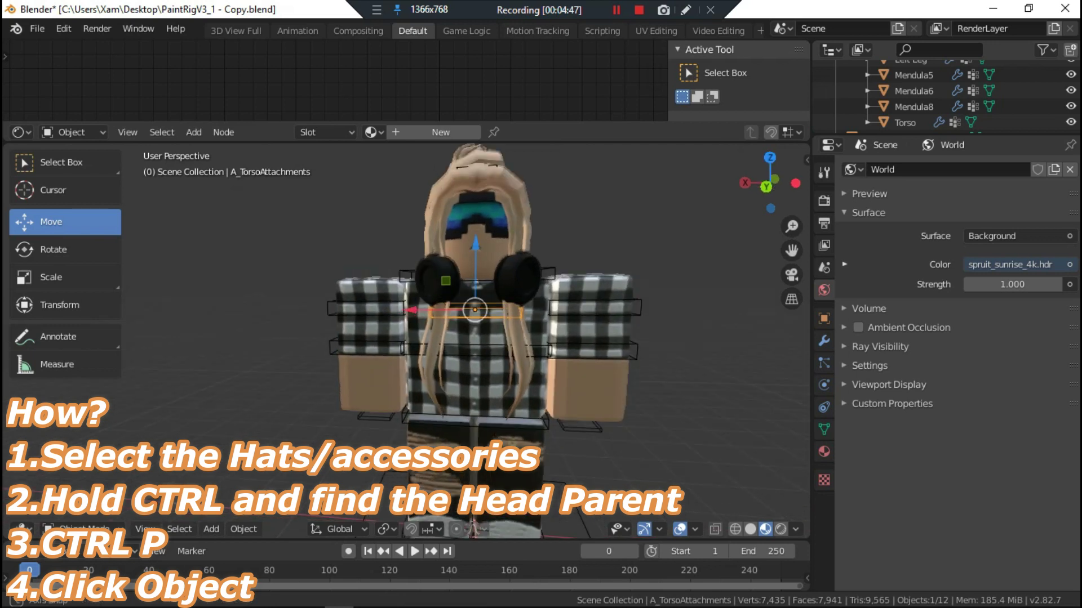
{"action": "middle_click_drag", "start_coordinate": [462, 338], "coordinate": [457, 333]}
Step: Parent the hair accessory to A_HeadAttachments using Object parenting
{"action": "left_click", "coordinate": [420, 349]}
{"action": "left_click_drag", "start_coordinate": [946, 136], "coordinate": [946, 333]}
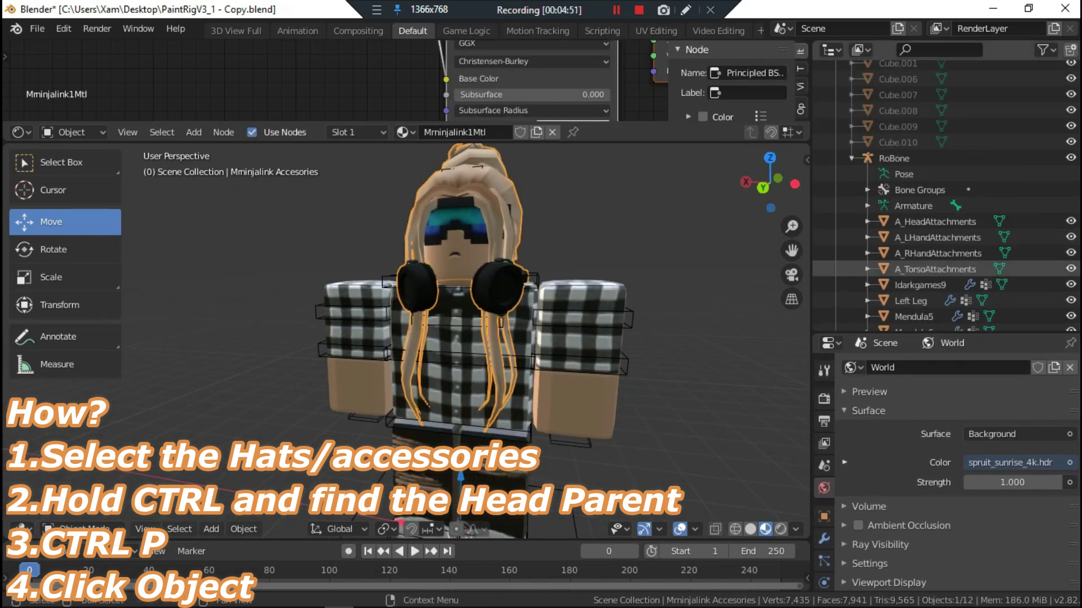
{"action": "left_click", "coordinate": [940, 221], "text": "ctrl"}
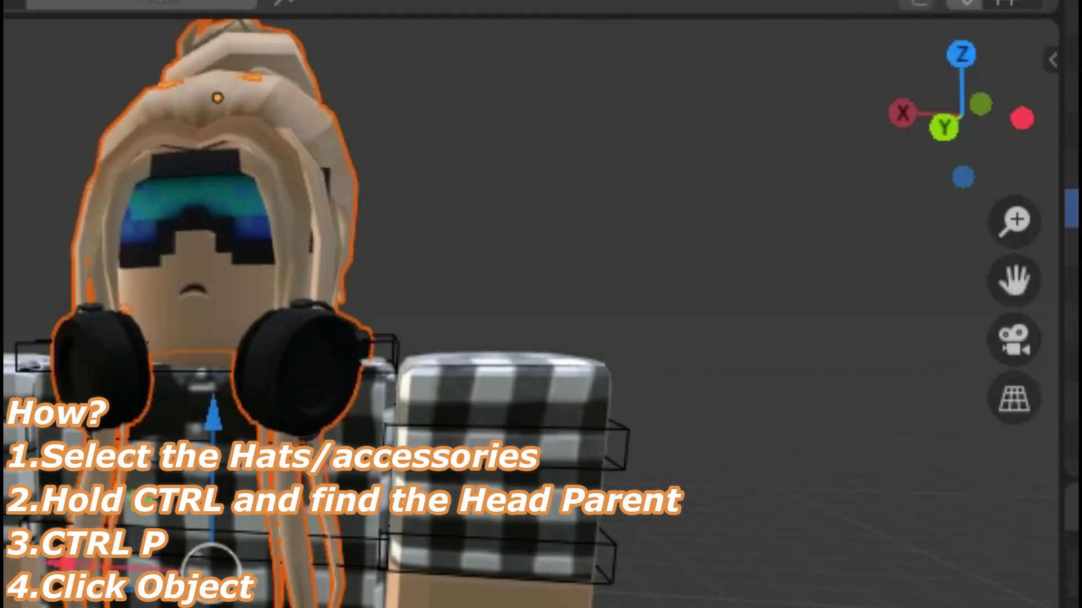
{"action": "key", "text": "ctrl+p"}
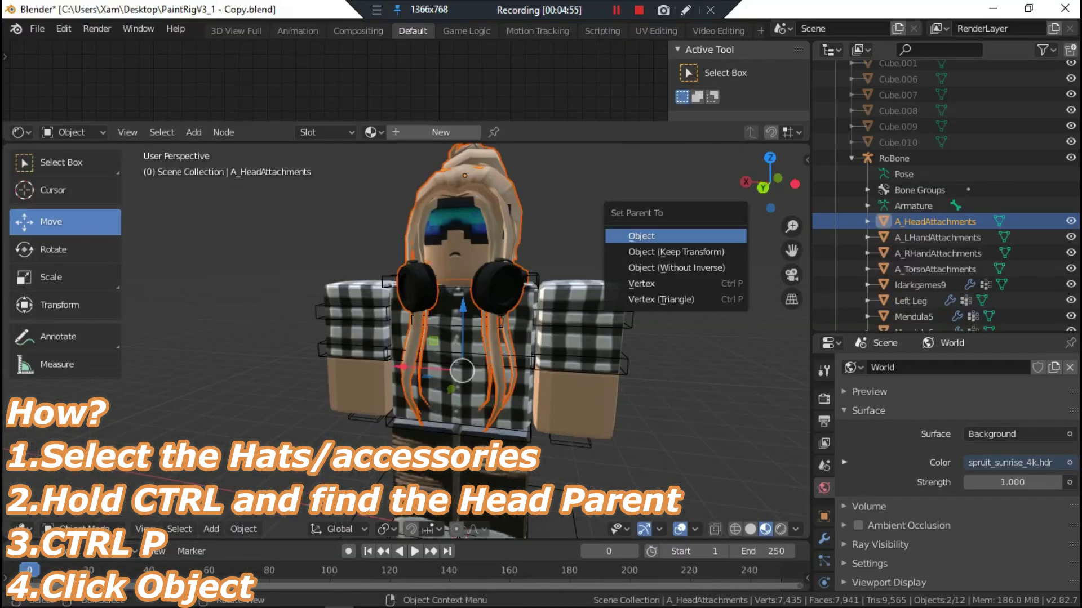
{"action": "left_click", "coordinate": [647, 234]}
{"action": "mouse_move", "coordinate": [883, 221]}
{"action": "left_mouse_down"}
{"action": "mouse_move", "coordinate": [1000, 166]}
{"action": "mouse_move", "coordinate": [935, 158]}
{"action": "left_mouse_up"}
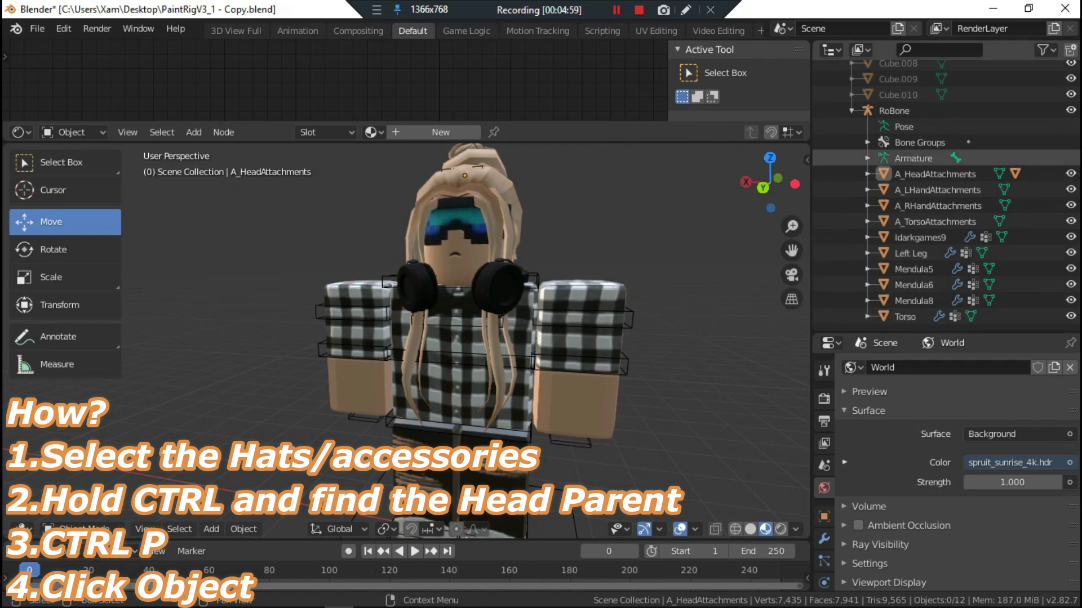
{"action": "left_click", "coordinate": [868, 174]}
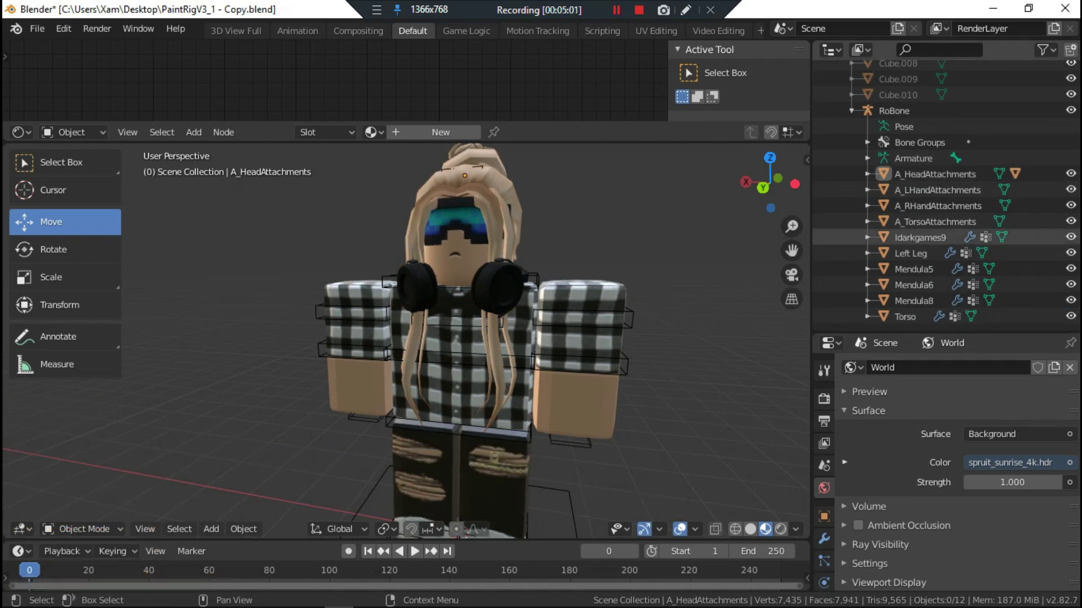
Step: Move the RoBone rig to a new position and reselect the avatar rig
{"action": "left_click", "coordinate": [894, 110]}
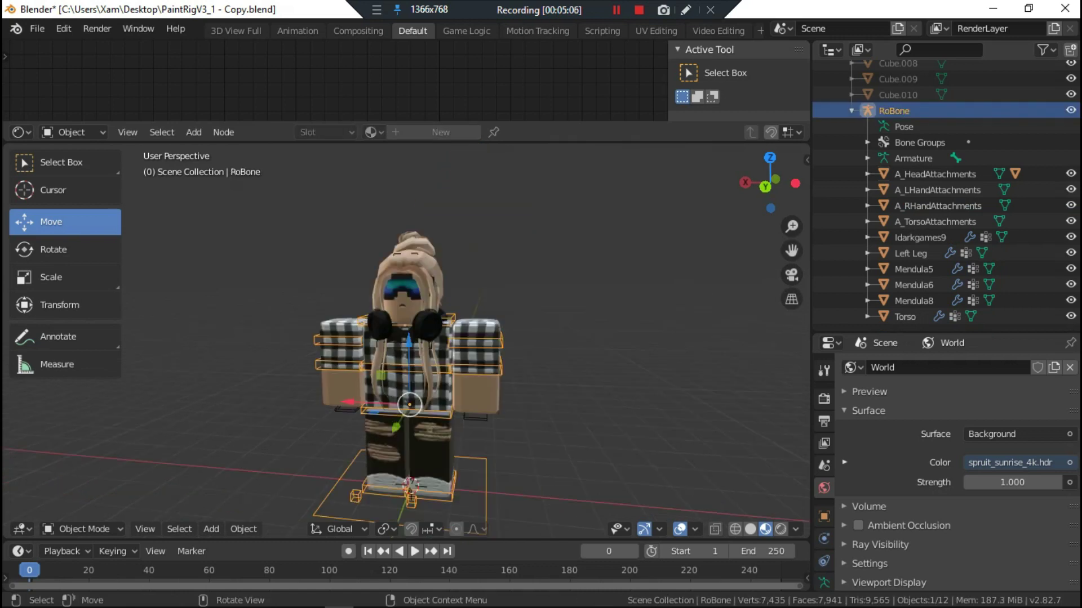
{"action": "key", "text": "g"}
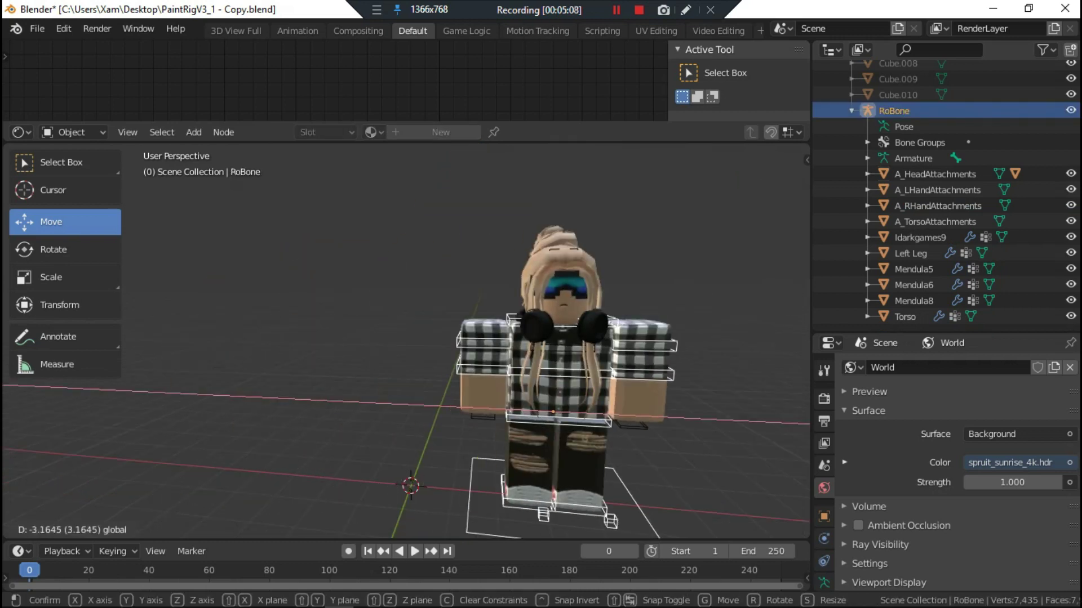
{"action": "key", "text": "Return"}
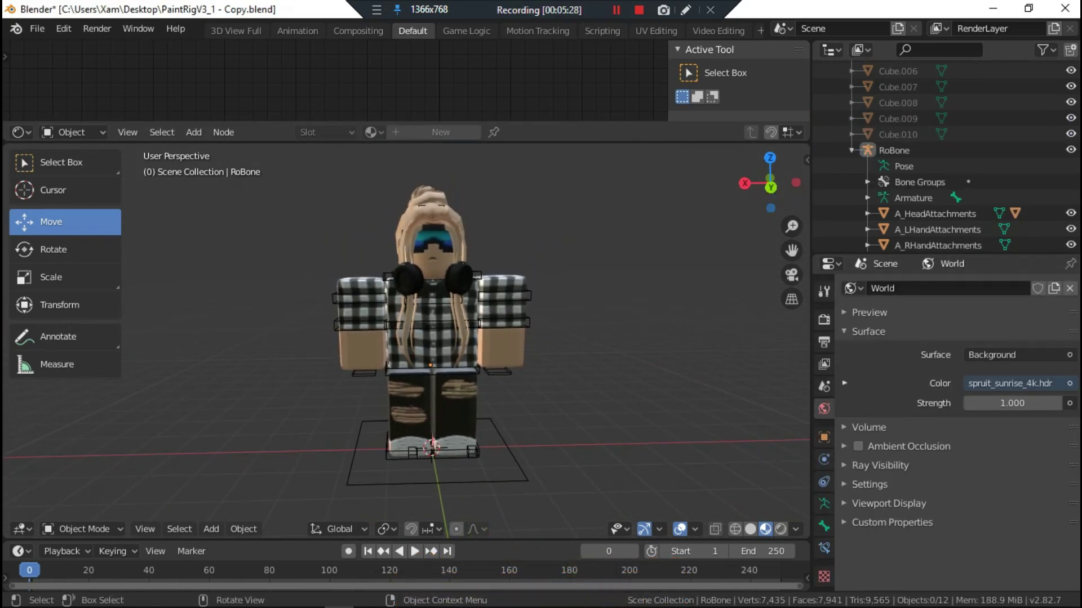
{"action": "left_click", "coordinate": [430, 365]}
{"action": "left_click", "coordinate": [85, 529]}
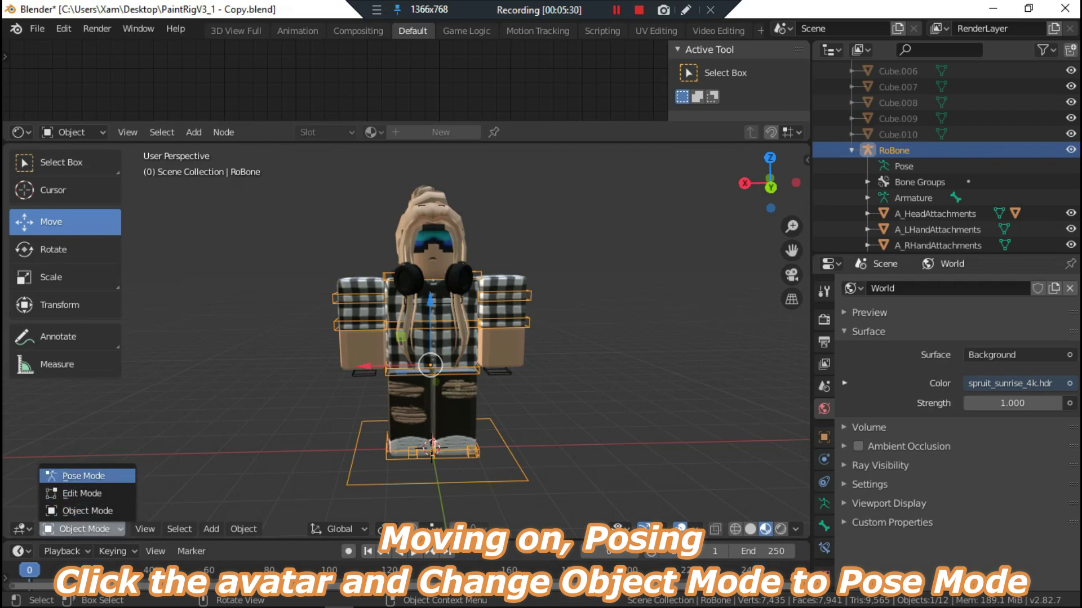
Step: Enter Pose Mode and rotate a leg bone about the vertical axis
{"action": "left_click", "coordinate": [84, 476]}
{"action": "left_click", "coordinate": [50, 222]}
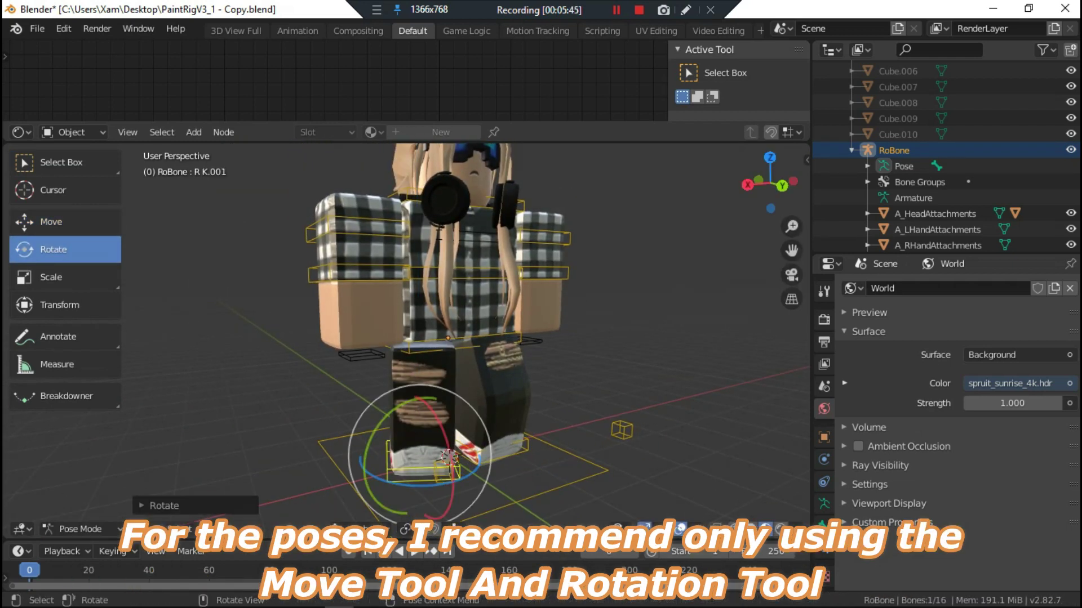
{"action": "left_click_drag", "start_coordinate": [490, 343], "coordinate": [475, 340]}
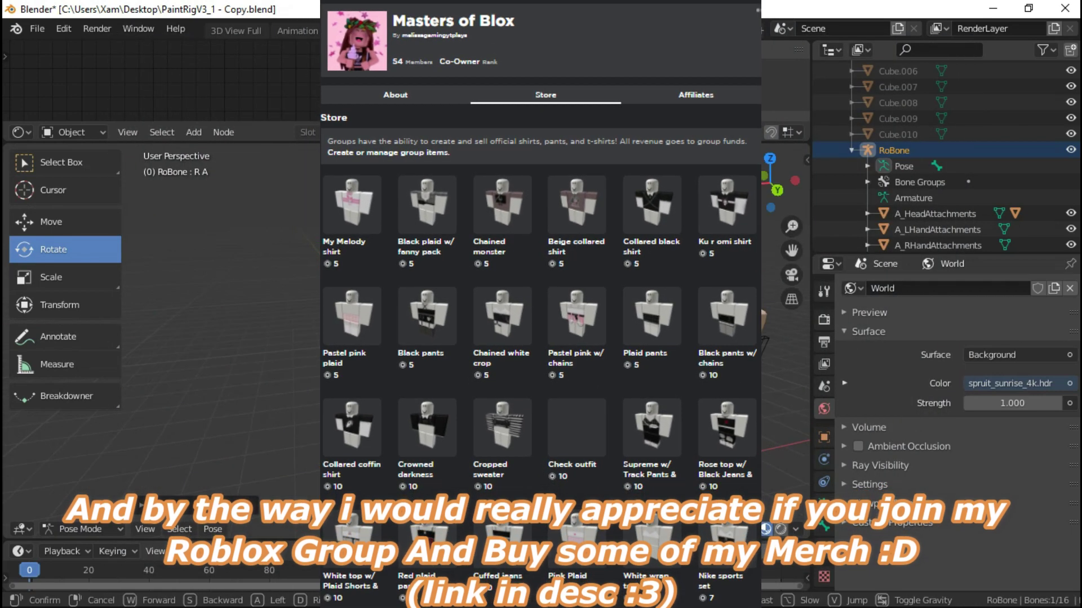
{"action": "key", "text": "Return"}
Step: Walk the view round to the character's front and return the rig to Object Mode
{"action": "key", "text": "shift+grave"}
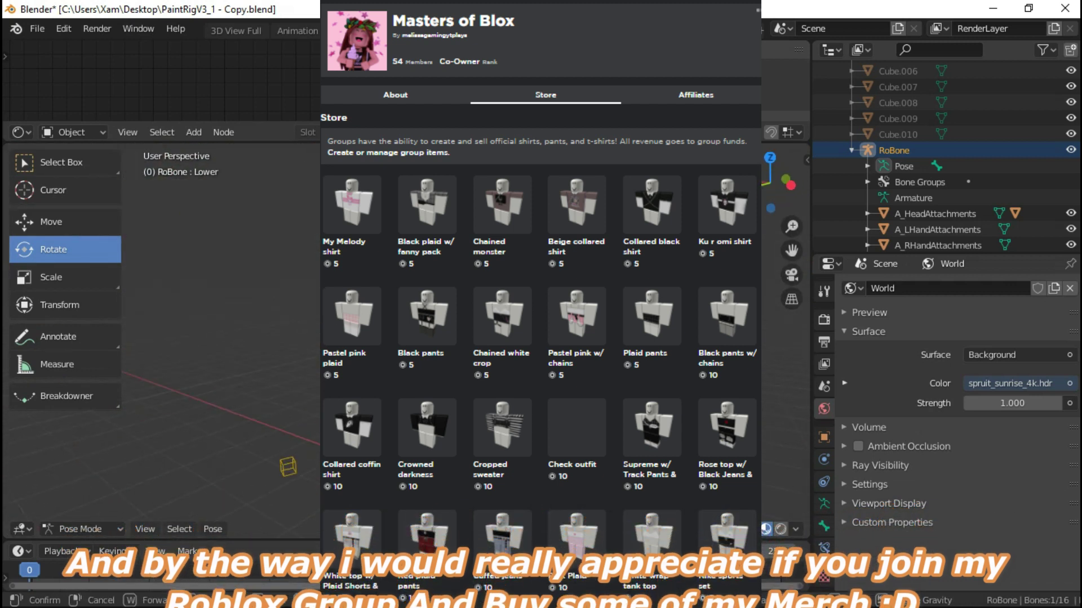
{"action": "key", "text": "Return"}
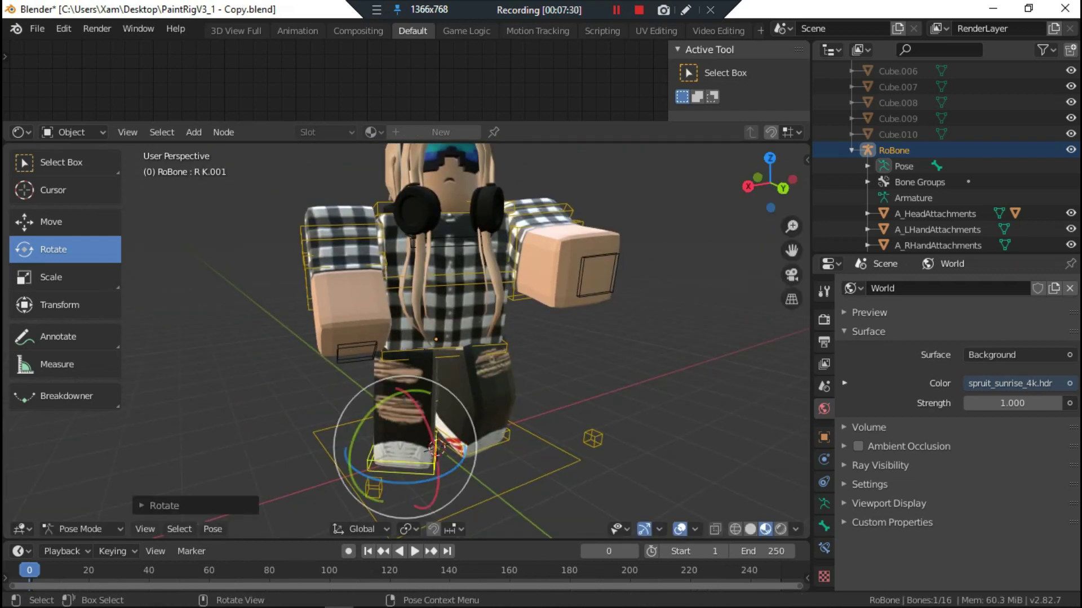
{"action": "key", "text": "shift+grave"}
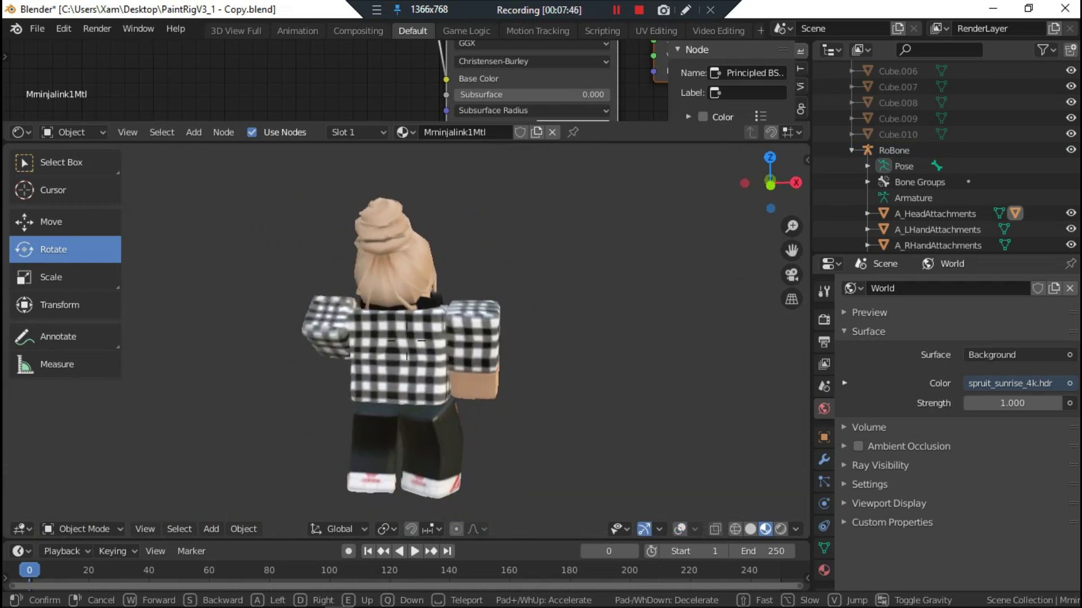
{"action": "key", "text": "a"}
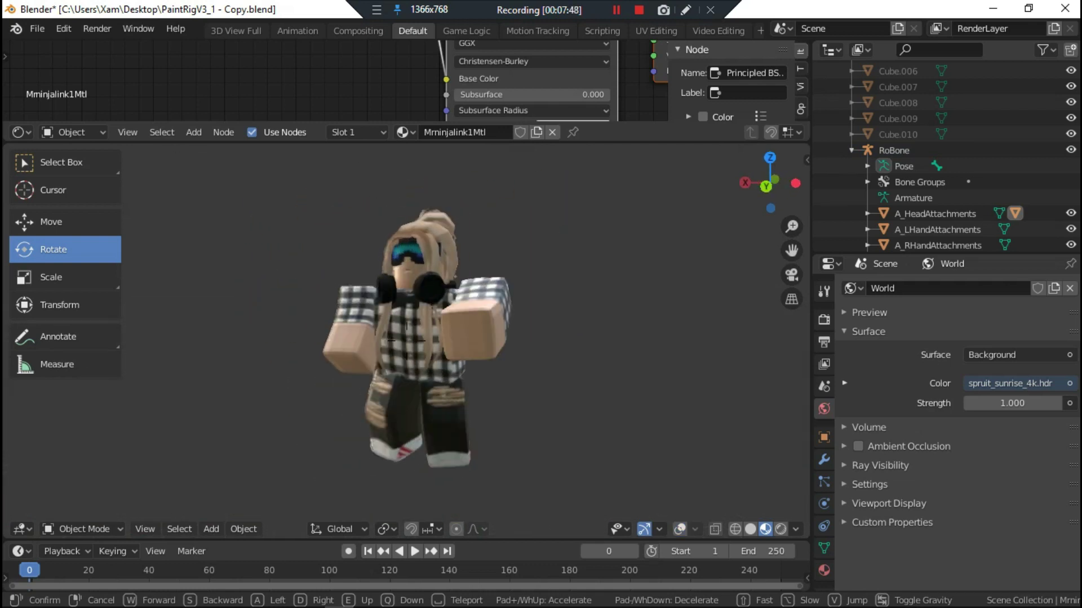
{"action": "left_click", "coordinate": [407, 340]}
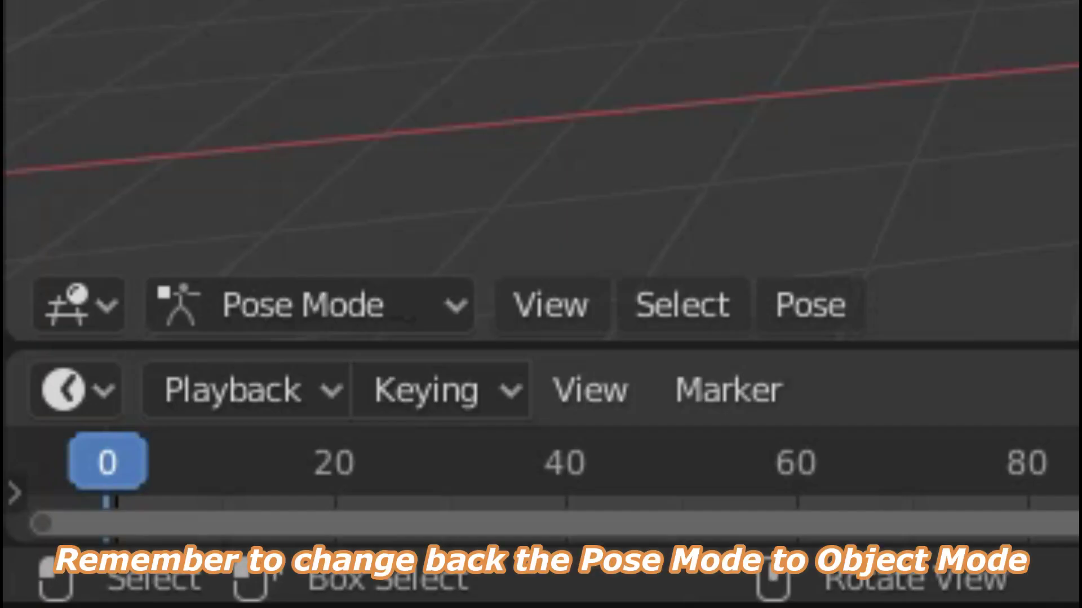
{"action": "left_click", "coordinate": [308, 305]}
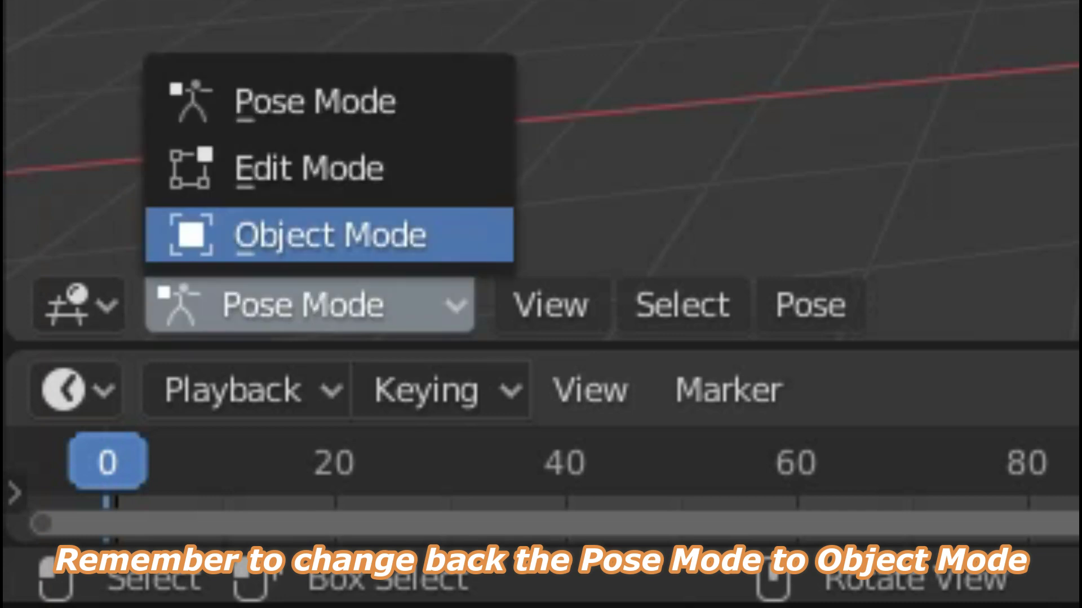
{"action": "left_click", "coordinate": [330, 235]}
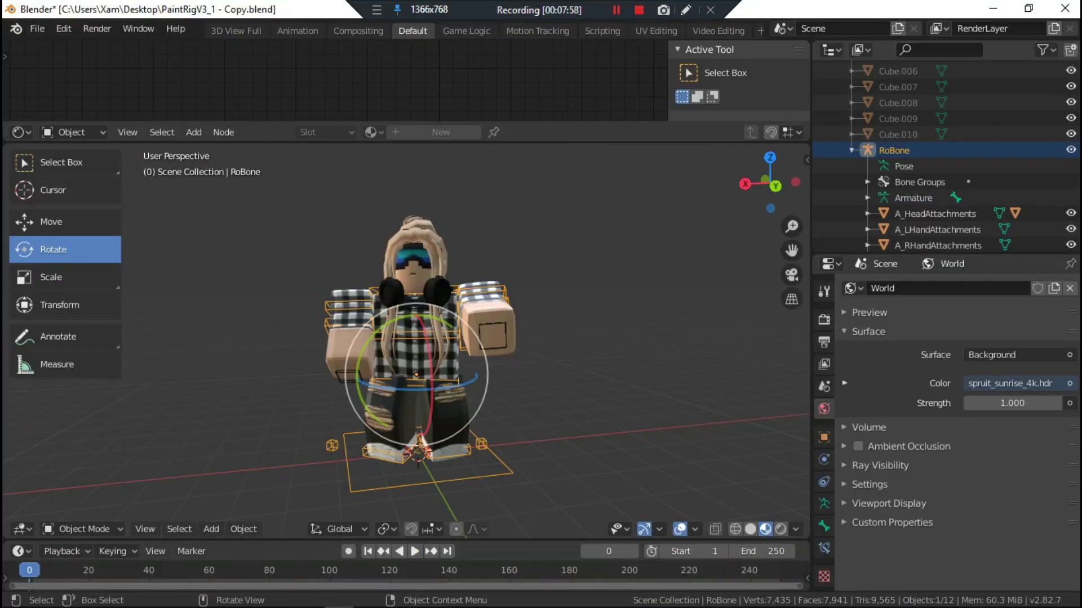
Step: Deselect everything and set the render engine to Eevee
{"action": "key", "text": "alt+a"}
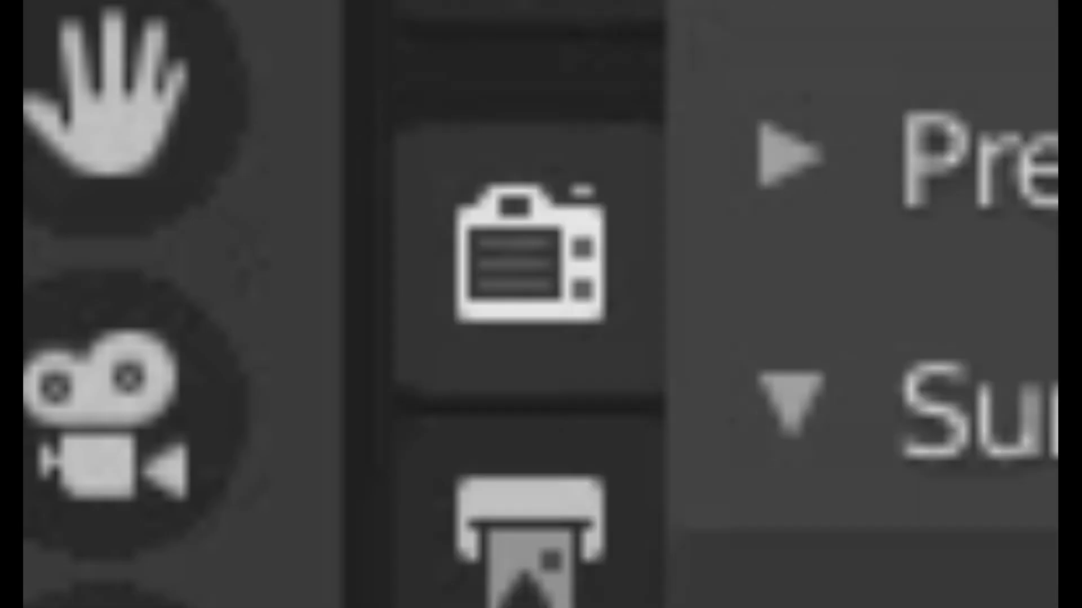
{"action": "left_click", "coordinate": [823, 319]}
{"action": "left_click", "coordinate": [870, 100]}
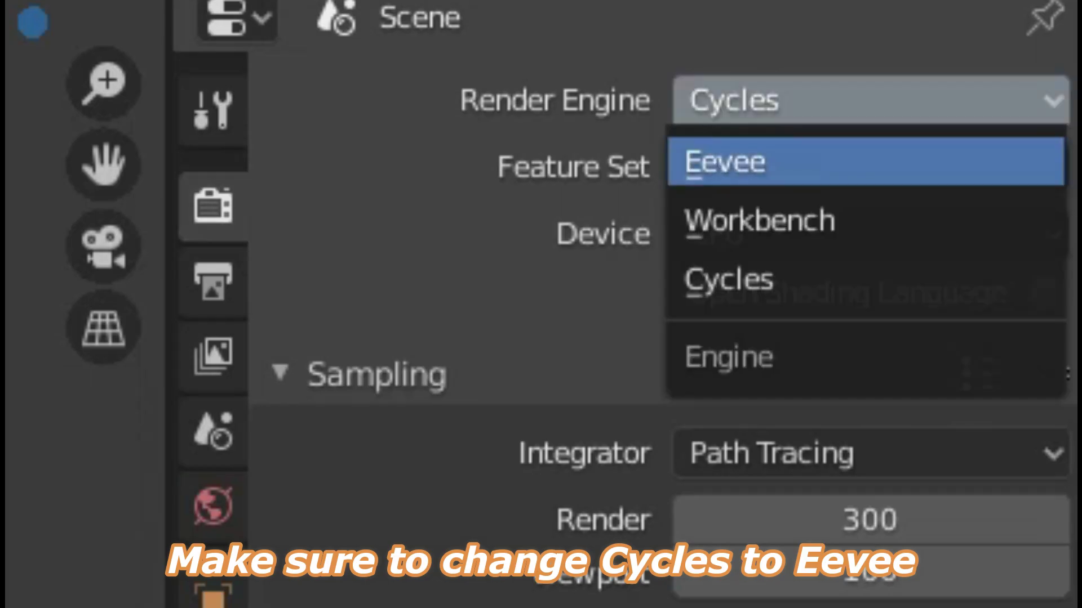
{"action": "left_click", "coordinate": [727, 162]}
{"action": "left_click", "coordinate": [870, 101]}
{"action": "left_click", "coordinate": [727, 162]}
{"action": "scroll", "coordinate": [727, 225], "scroll_direction": "down", "scroll_amount": 1}
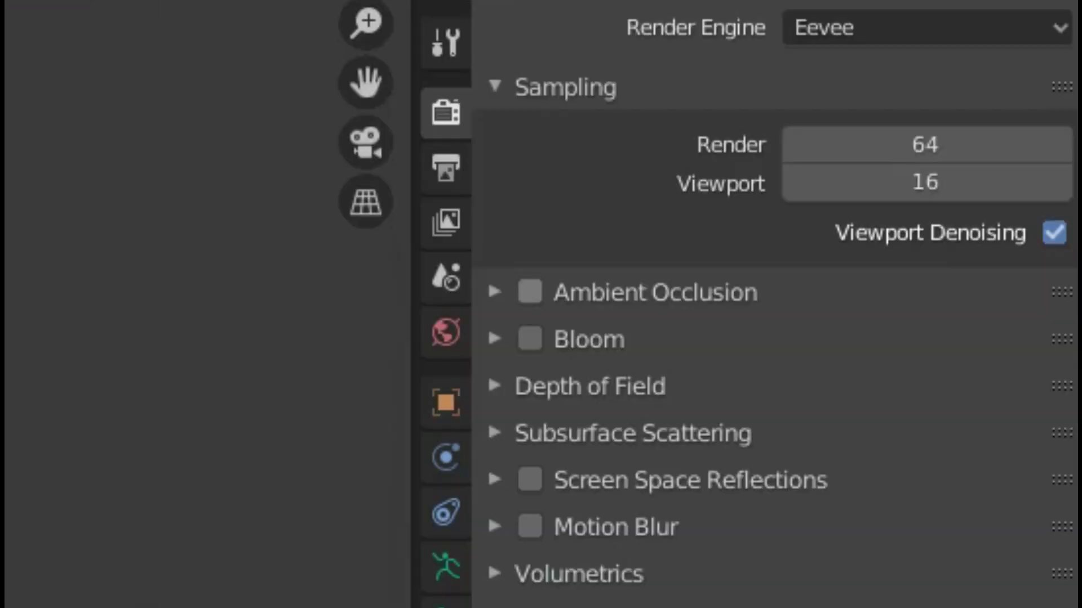
Step: Enable Ambient Occlusion, Bloom, Screen Space Reflections and Motion Blur, and expand Shadows
{"action": "left_click", "coordinate": [529, 291]}
{"action": "left_click", "coordinate": [529, 339]}
{"action": "left_click", "coordinate": [529, 479]}
{"action": "left_click", "coordinate": [530, 526]}
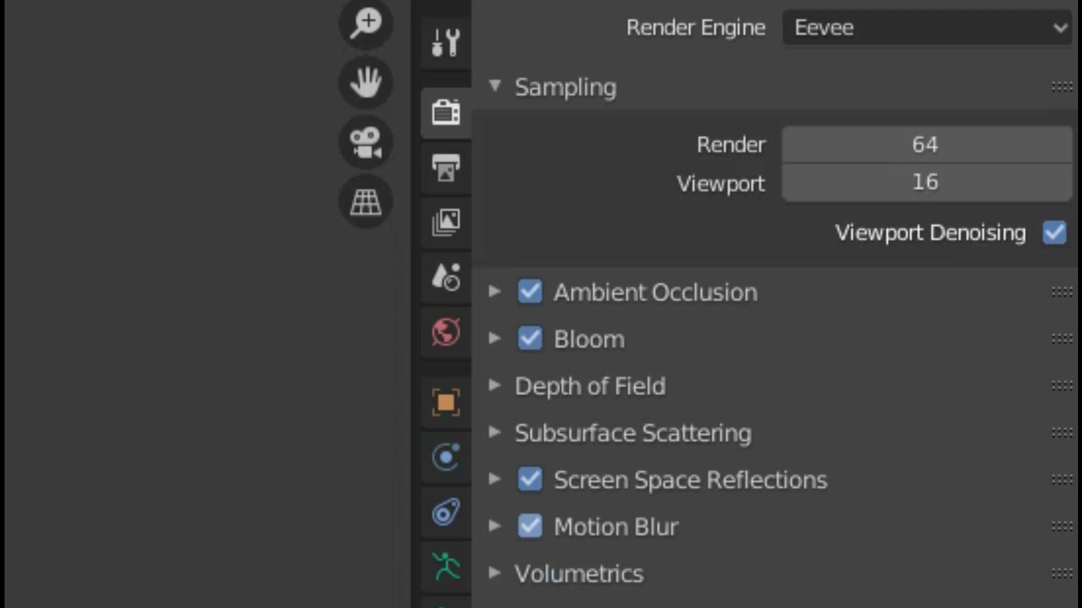
{"action": "scroll", "coordinate": [486, 370], "scroll_direction": "down", "scroll_amount": 3}
{"action": "left_click", "coordinate": [487, 369]}
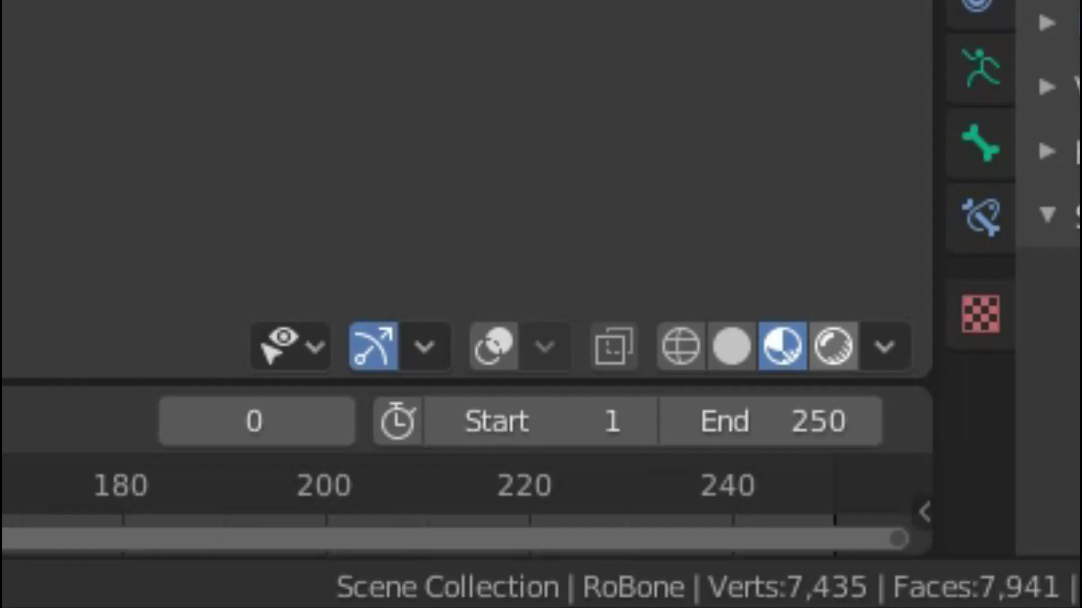
Step: Preview the avatar in Rendered shading and walk the view to frame its full body
{"action": "left_click", "coordinate": [832, 346]}
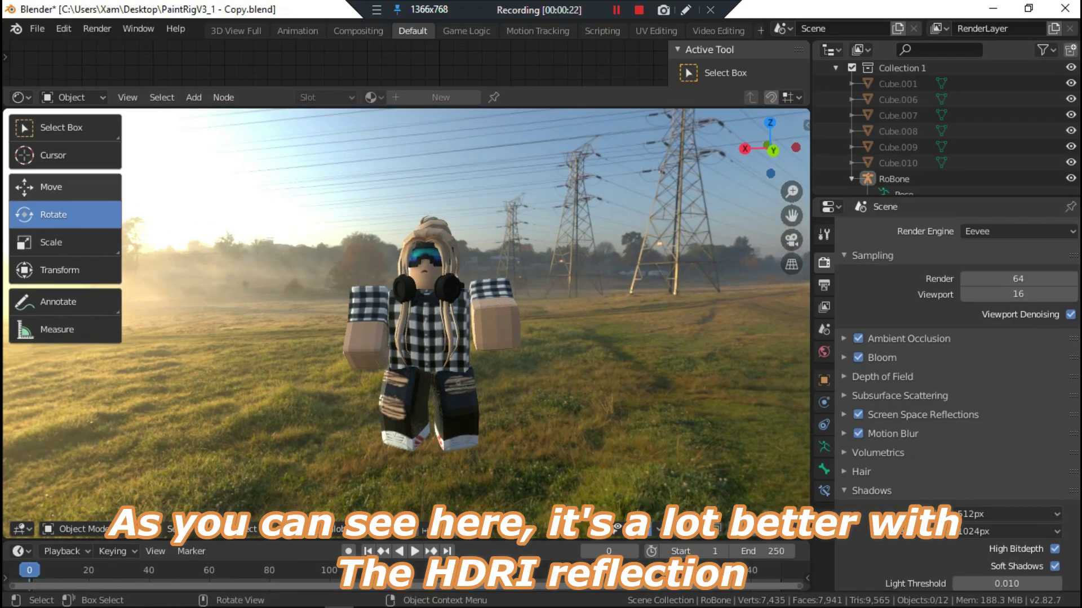
{"action": "key", "text": "shift+grave"}
{"action": "key", "text": "w"}
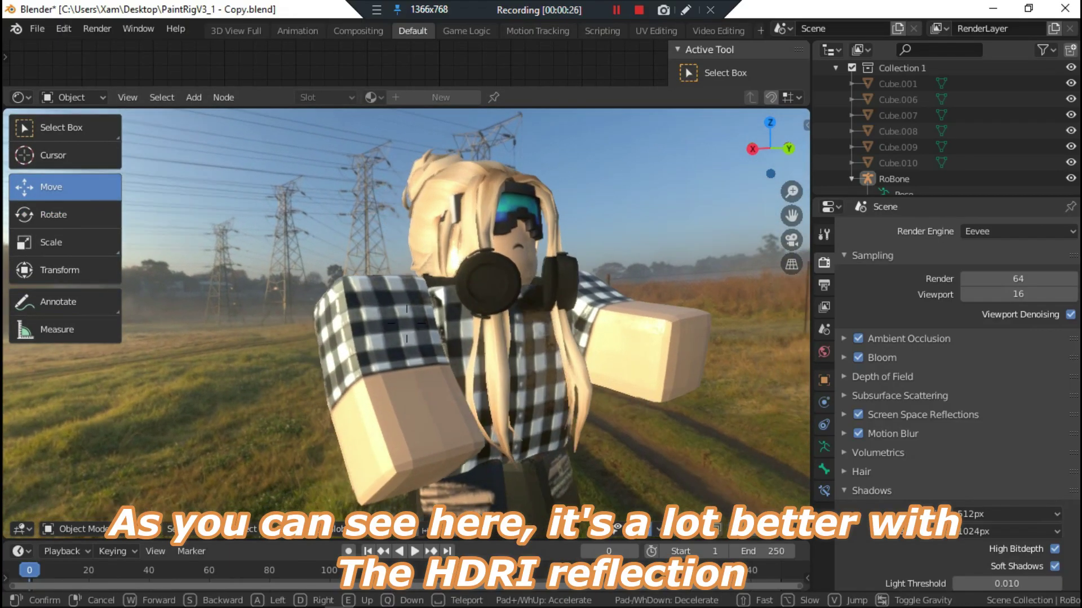
{"action": "left_click", "coordinate": [406, 323]}
{"action": "key", "text": "s"}
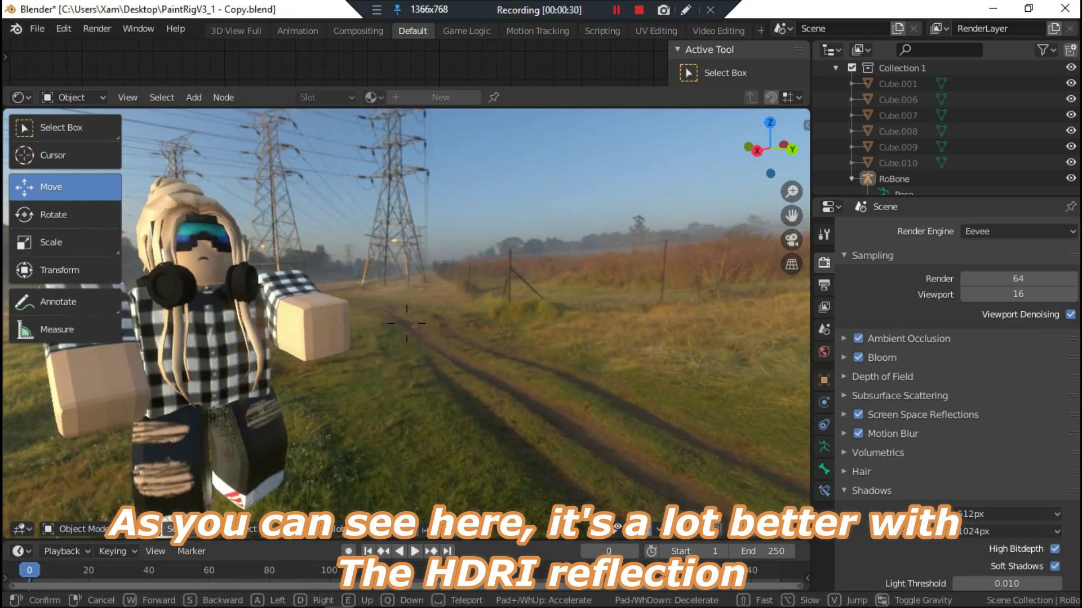
{"action": "key", "text": "w"}
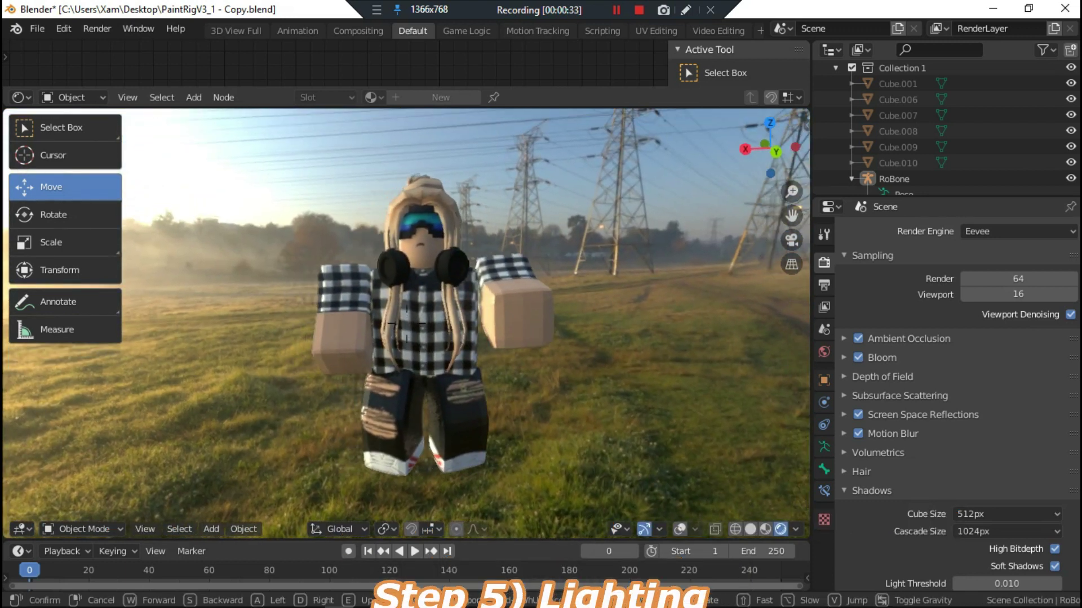
{"action": "left_click", "coordinate": [406, 323]}
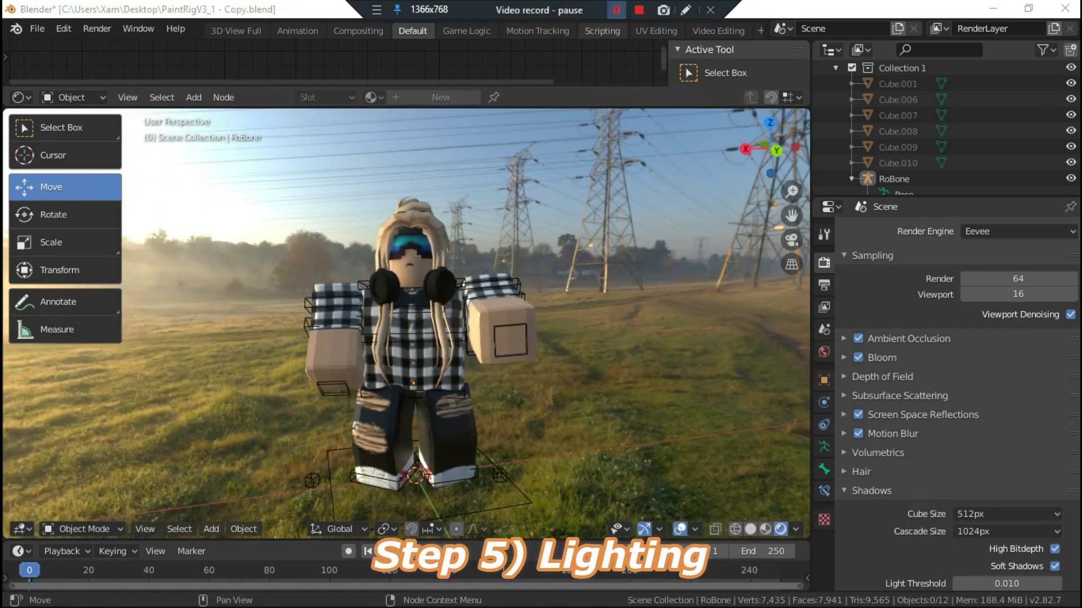
{"action": "left_click", "coordinate": [37, 28]}
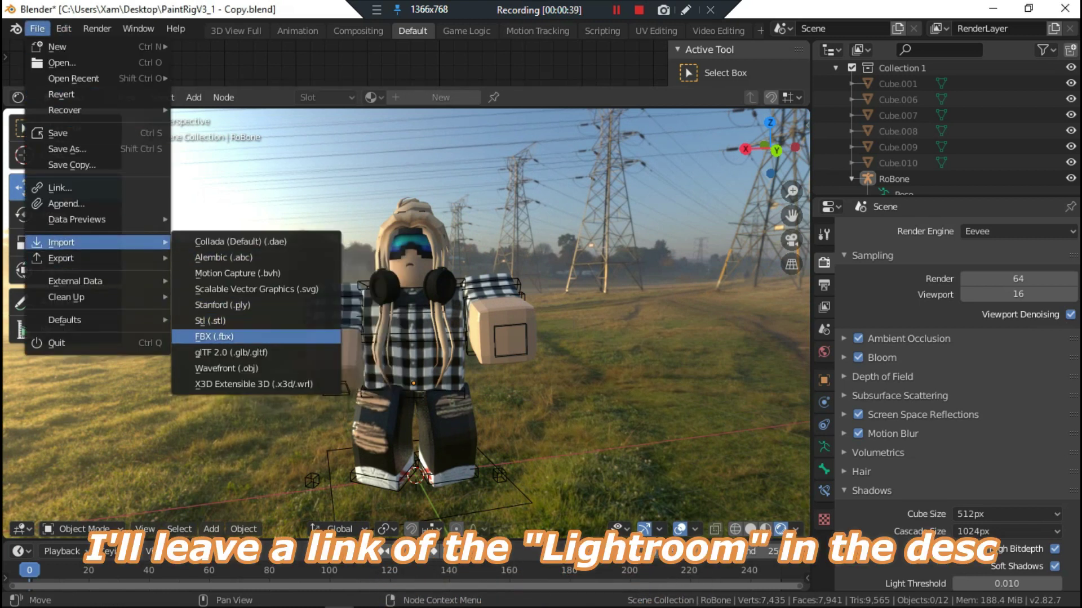
Step: Import lightroomz1.obj as the backdrop around the avatar
{"action": "left_click", "coordinate": [226, 367]}
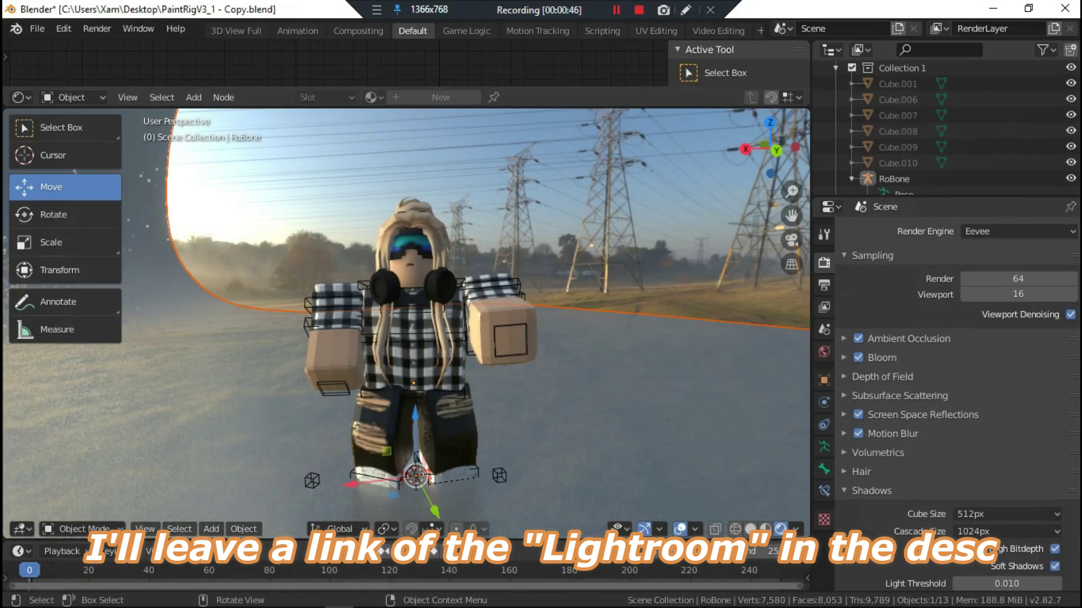
{"action": "key", "text": "shift+grave"}
{"action": "key", "text": "s"}
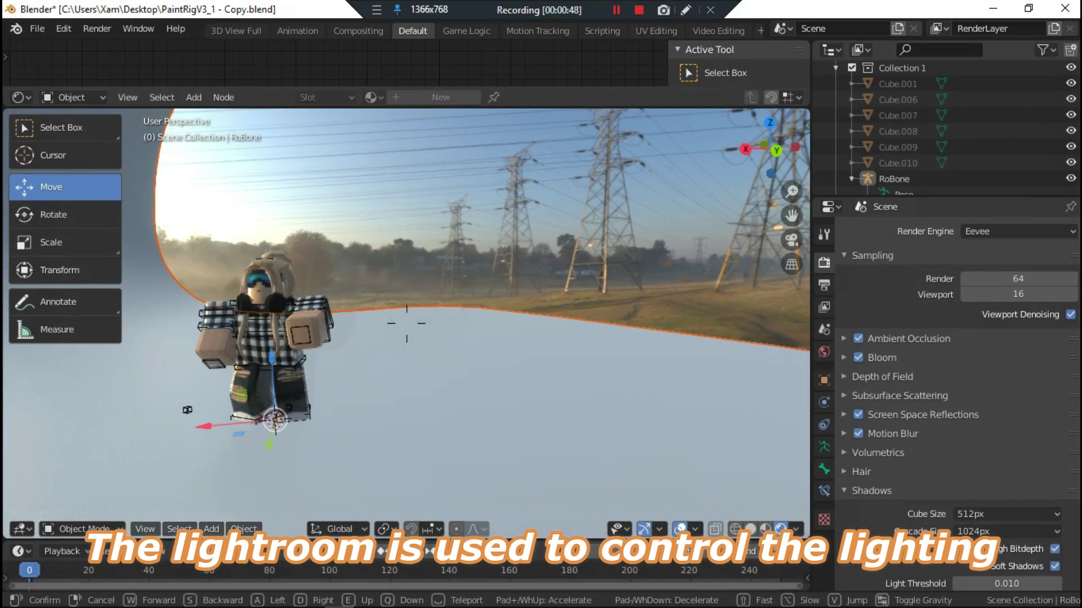
{"action": "key", "text": "Return"}
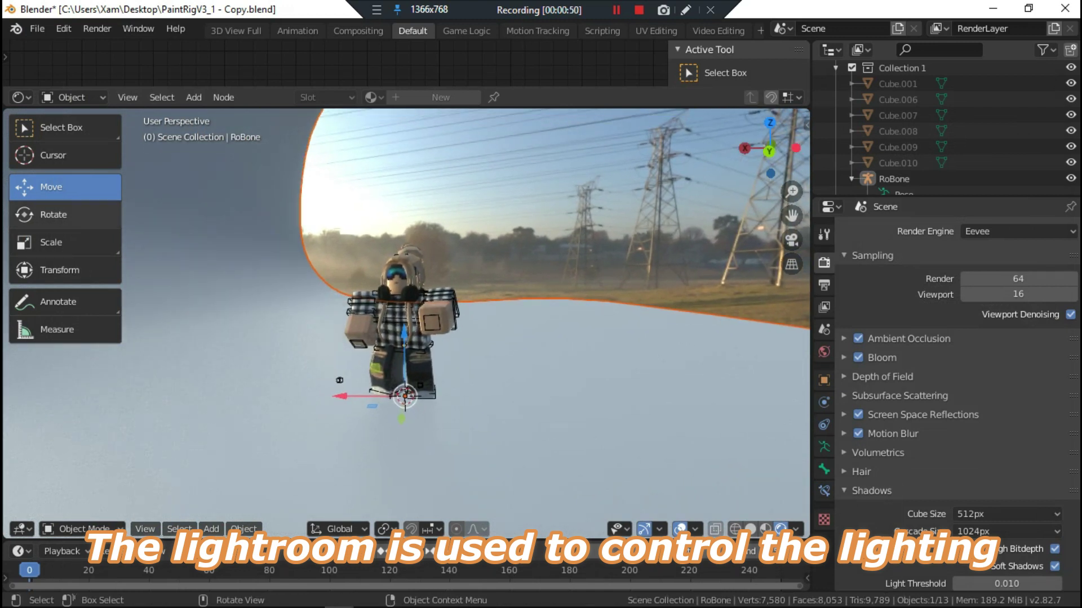
Step: Rotate the backdrop around its vertical Z axis
{"action": "key", "text": "r"}
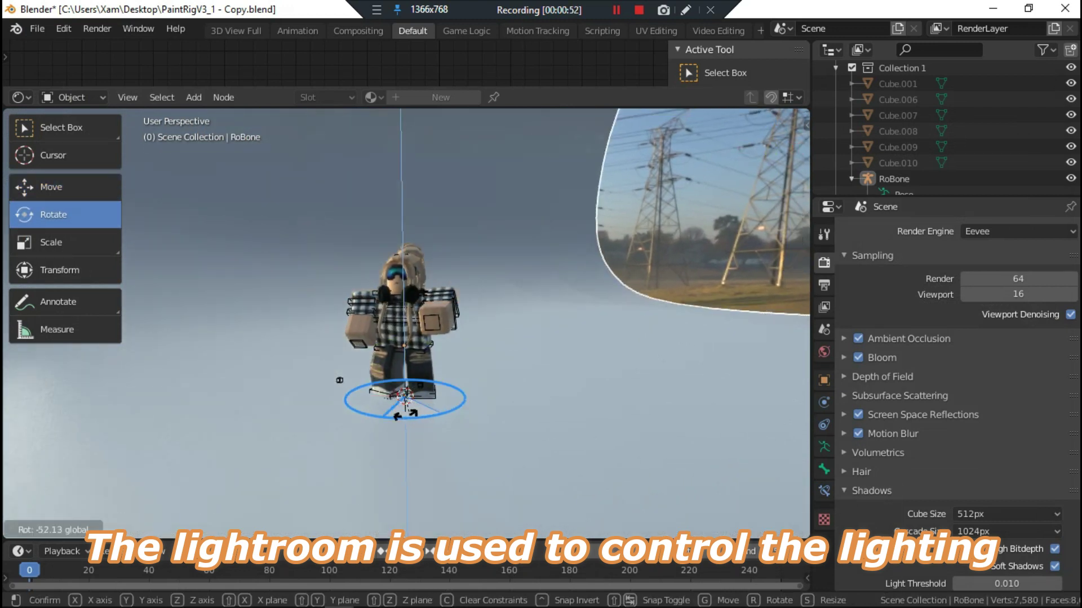
{"action": "key", "text": "Return"}
{"action": "key", "text": "shift+grave"}
{"action": "key", "text": "w"}
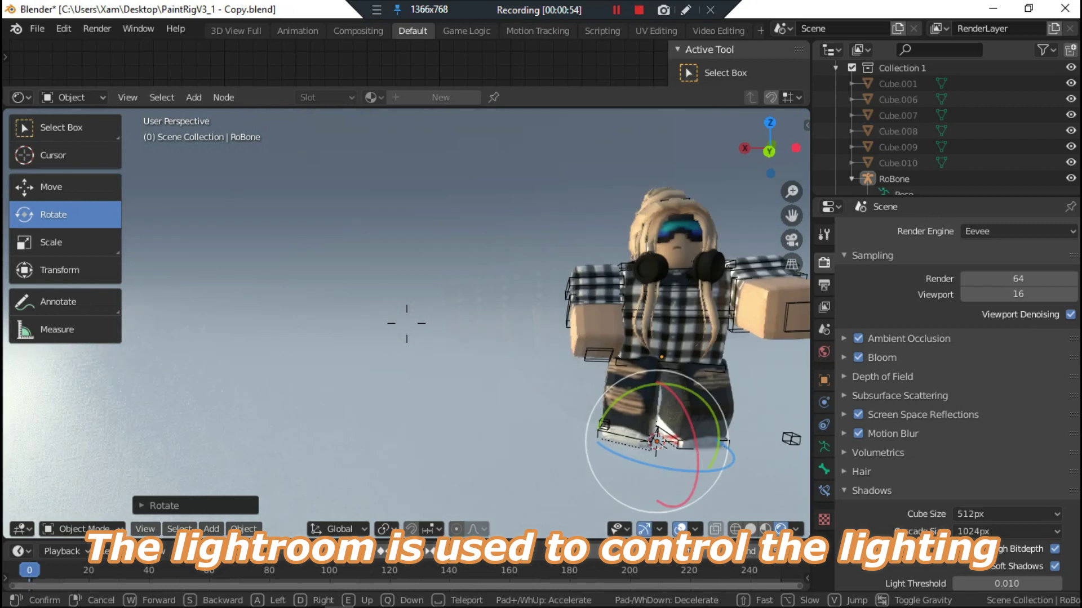
{"action": "key", "text": "Return"}
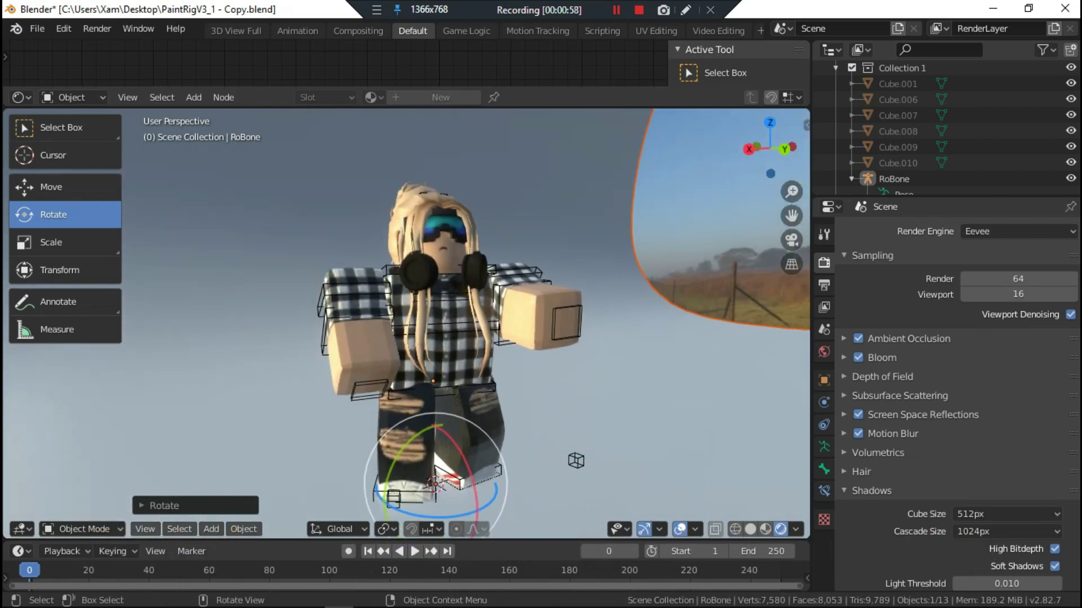
{"action": "left_click_drag", "start_coordinate": [422, 510], "coordinate": [420, 496]}
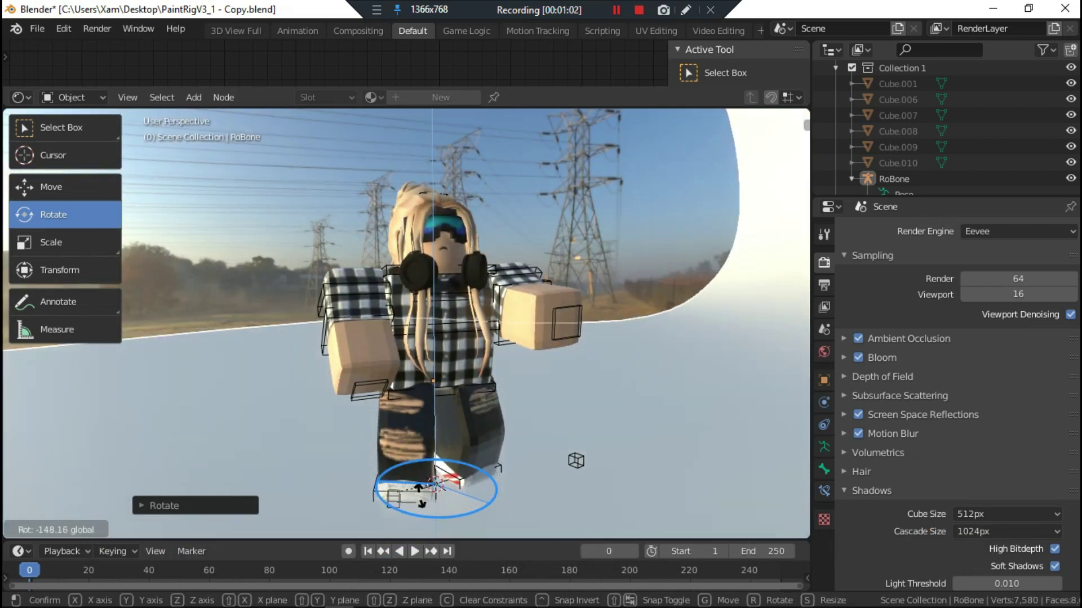
{"action": "left_click_drag", "start_coordinate": [419, 495], "coordinate": [445, 499]}
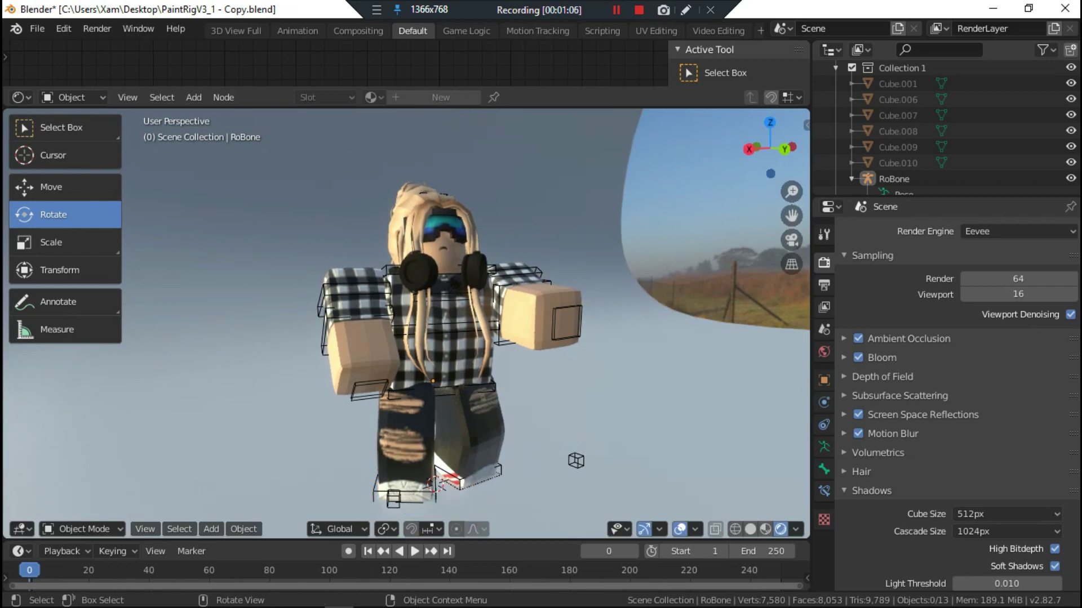
Step: Set the backdrop material's Base Color value to 0 (black)
{"action": "left_click", "coordinate": [704, 237]}
{"action": "left_click", "coordinate": [824, 513]}
{"action": "left_click", "coordinate": [1012, 459]}
{"action": "left_click_drag", "start_coordinate": [1048, 303], "coordinate": [1048, 347]}
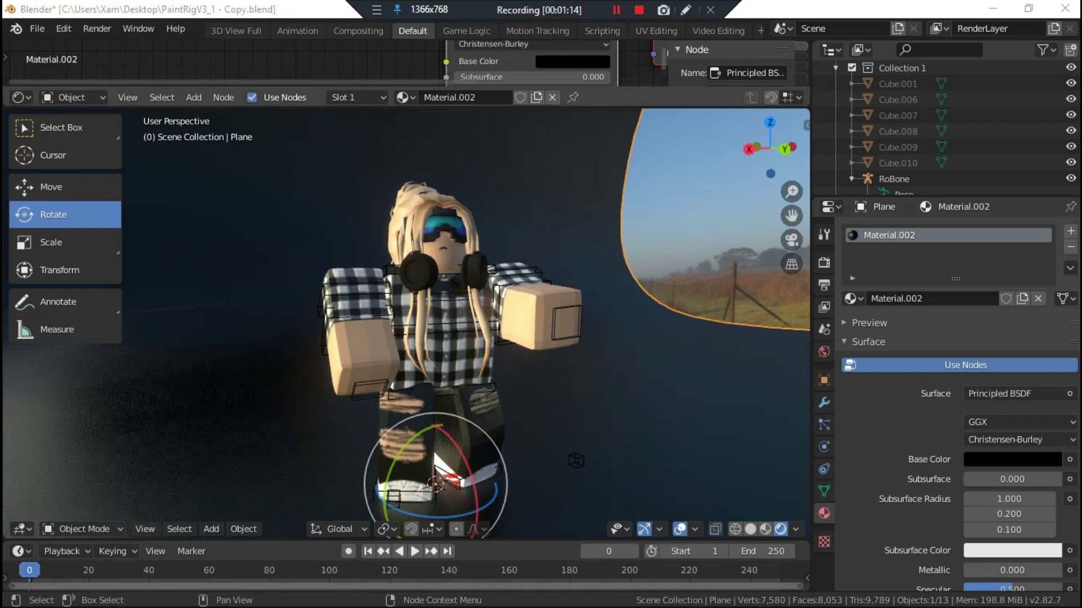
Step: Toggle the viewport between solid and rendered shading to check the dark floor
{"action": "key", "text": "shift+grave"}
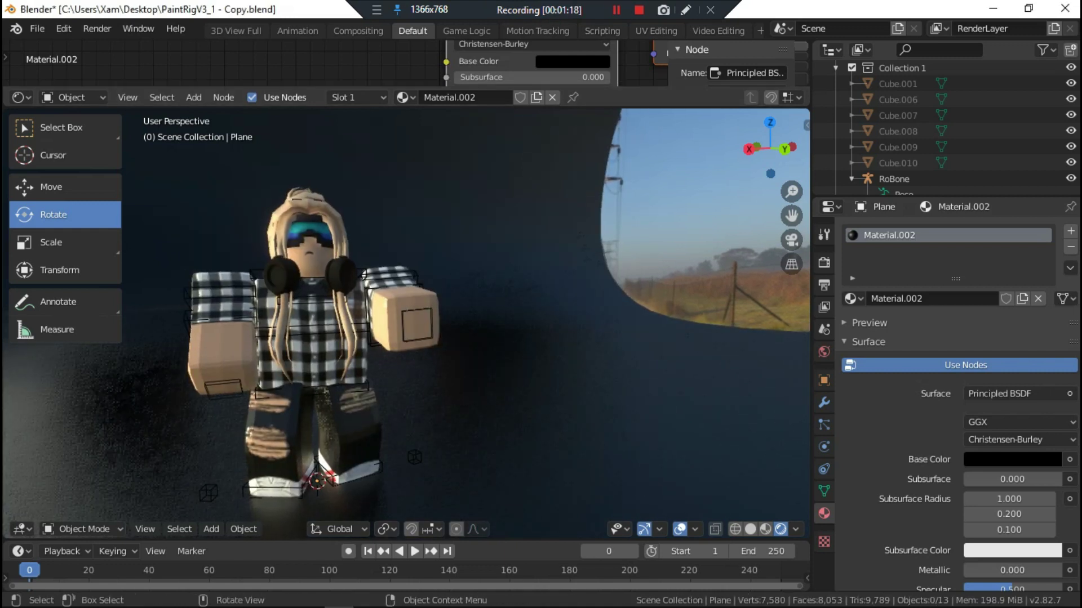
{"action": "key", "text": "z"}
{"action": "key", "text": "shift+grave"}
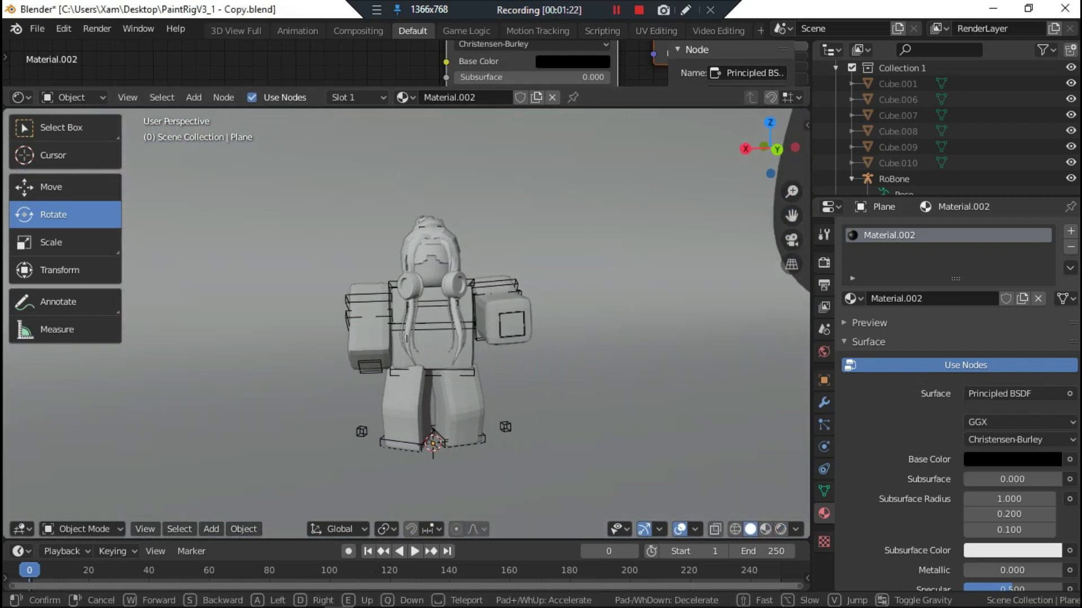
{"action": "key", "text": "Escape"}
{"action": "left_click", "coordinate": [780, 529]}
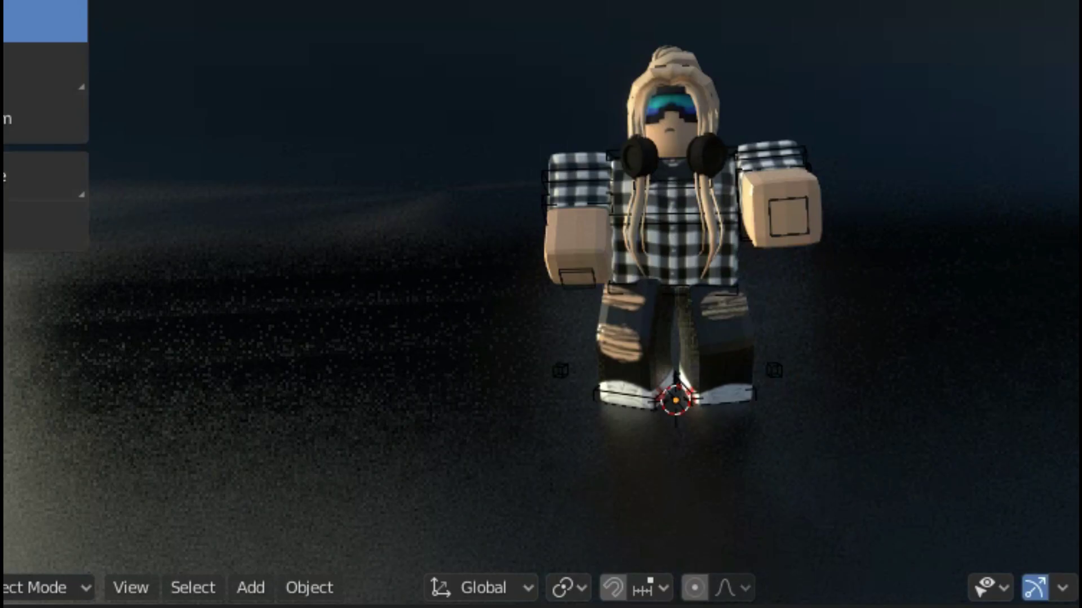
{"action": "left_click", "coordinate": [211, 529]}
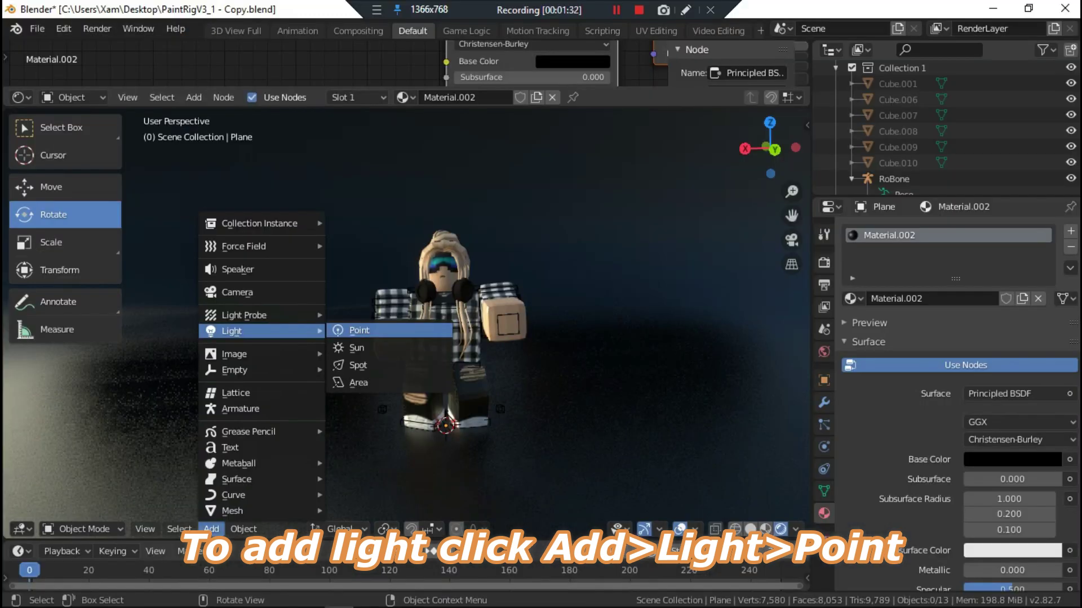
Step: Add a point light with 11111 power and make its colour pink
{"action": "left_click", "coordinate": [518, 227]}
{"action": "left_click", "coordinate": [51, 187]}
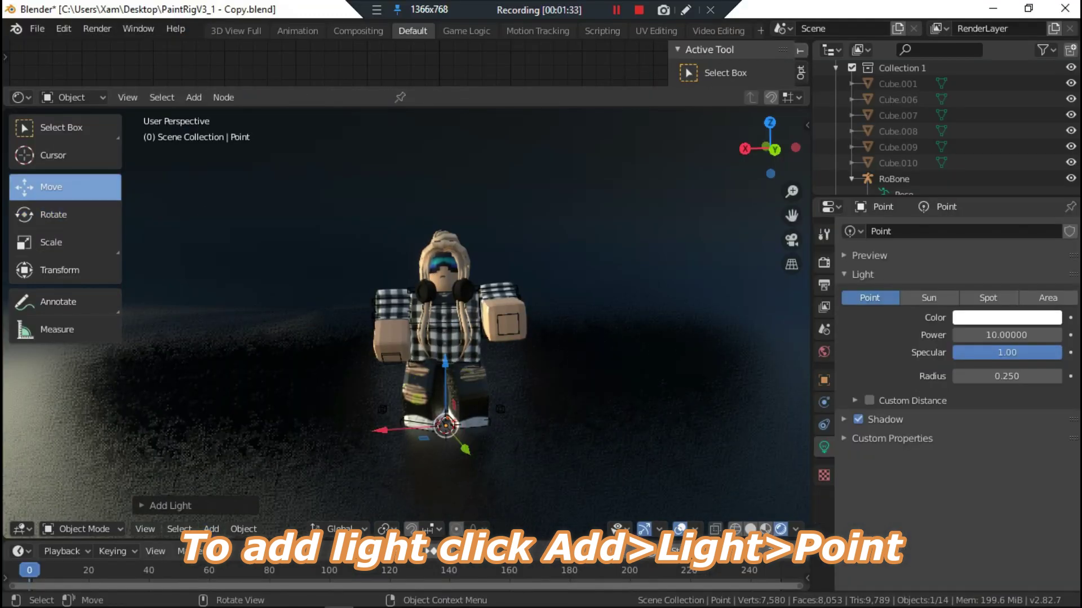
{"action": "left_click", "coordinate": [1006, 335]}
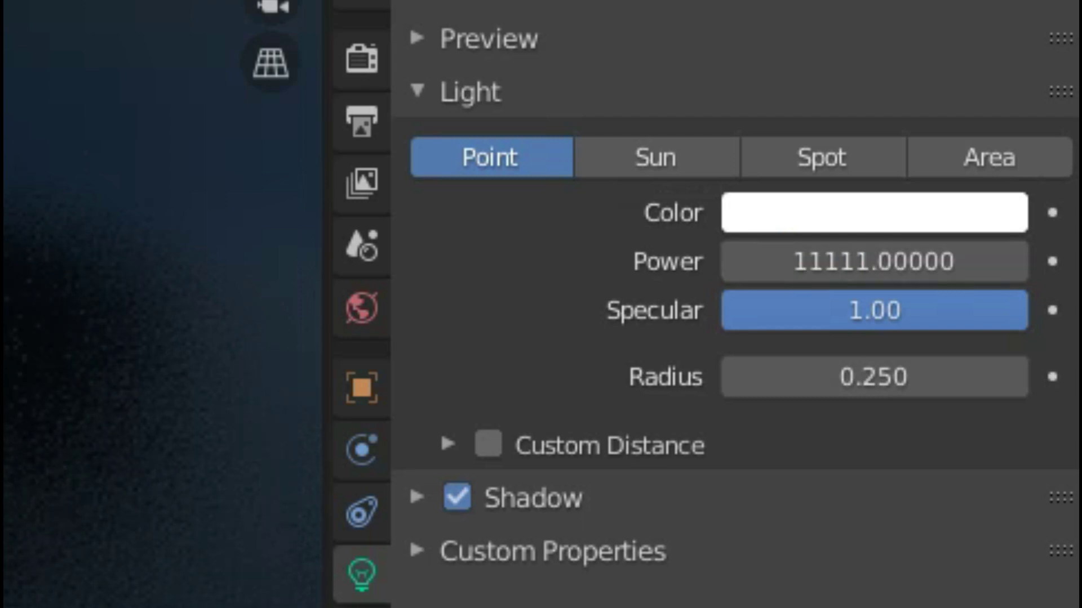
{"action": "left_click", "coordinate": [1007, 318]}
{"action": "left_click", "coordinate": [1008, 107]}
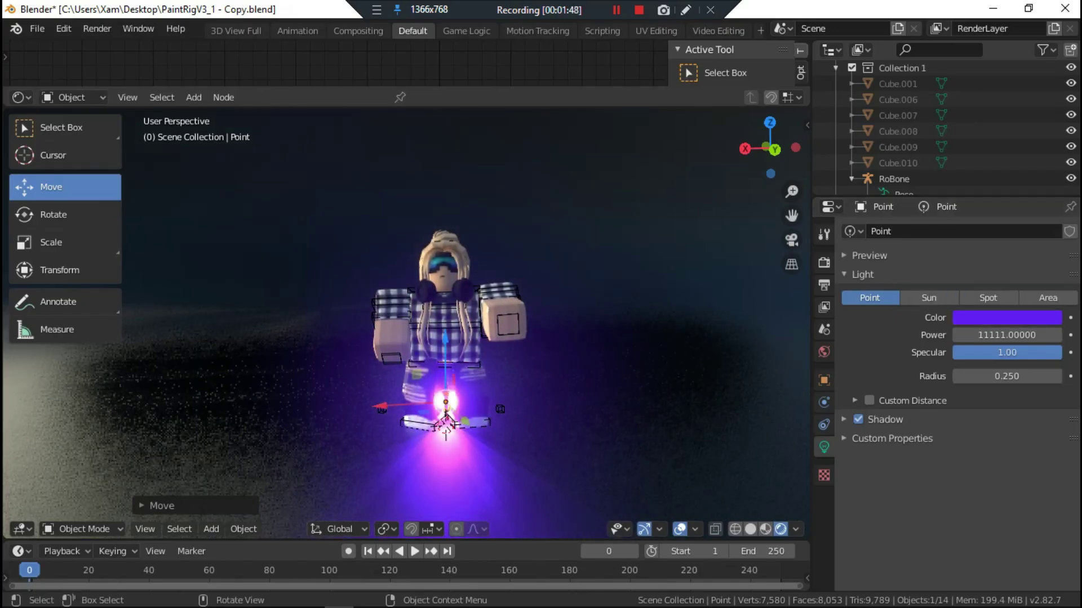
{"action": "left_click", "coordinate": [1006, 317]}
{"action": "left_click", "coordinate": [1008, 130]}
Step: Shift the light along the X axis and fly the view toward the character
{"action": "key", "text": "g"}
{"action": "key", "text": "x"}
{"action": "key", "text": "Return"}
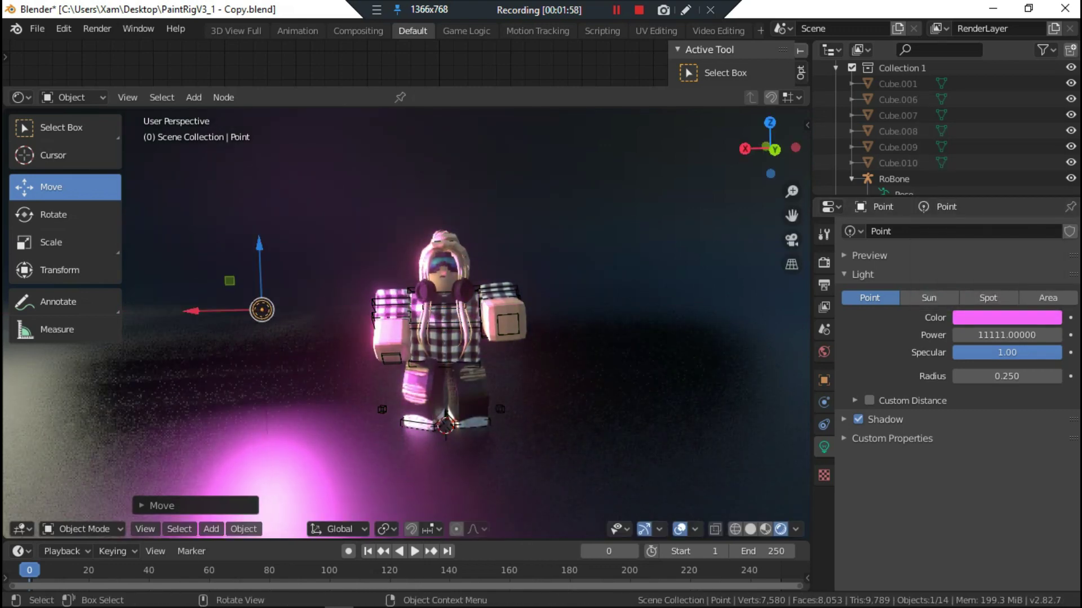
{"action": "key", "text": "shift+grave"}
{"action": "key", "text": "w"}
{"action": "key", "text": "s"}
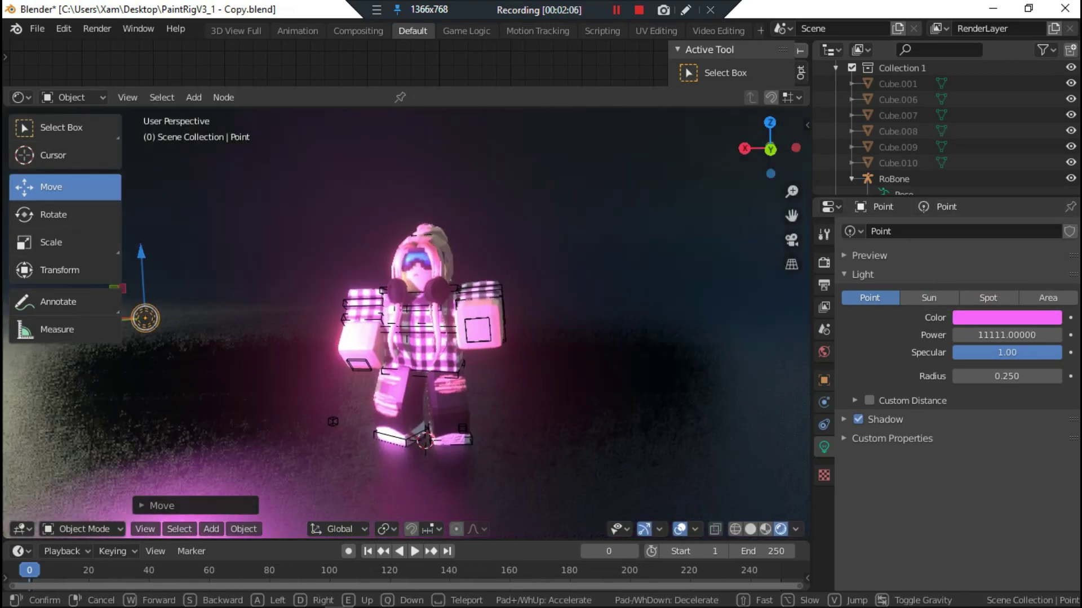
{"action": "key", "text": "Return"}
Step: Move the light further along X so it sits left of the character
{"action": "key", "text": "g"}
{"action": "key", "text": "x"}
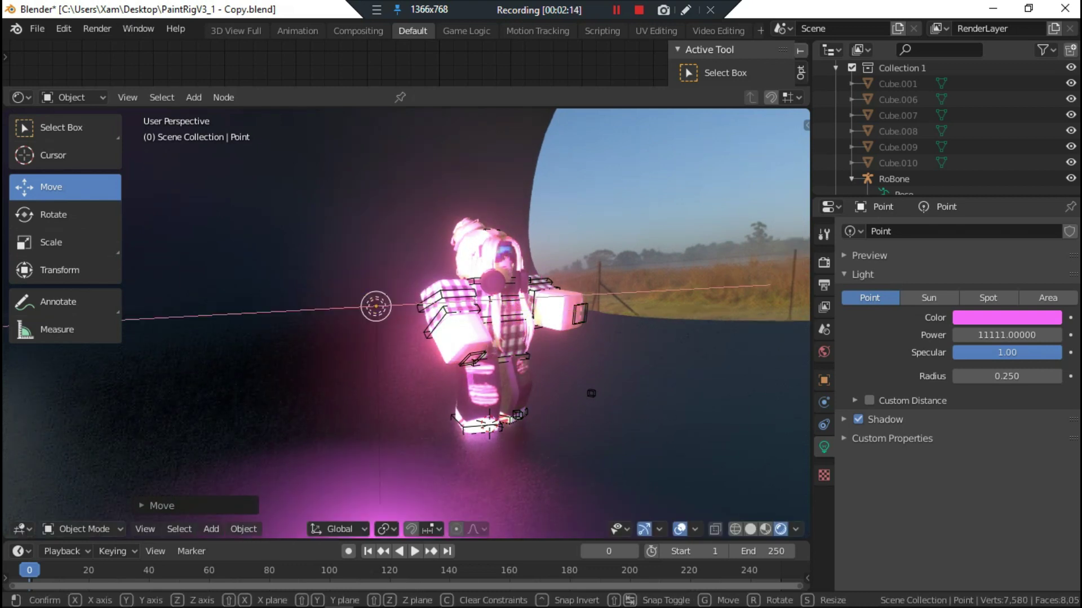
{"action": "key", "text": "Return"}
{"action": "key", "text": "shift+grave"}
{"action": "key", "text": "w"}
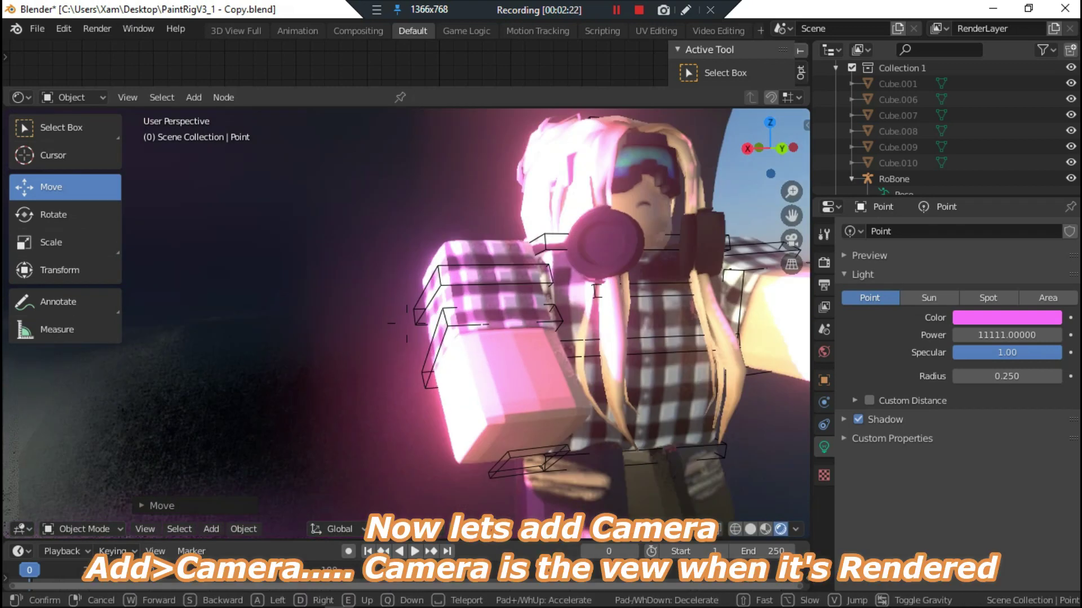
{"action": "key", "text": "Return"}
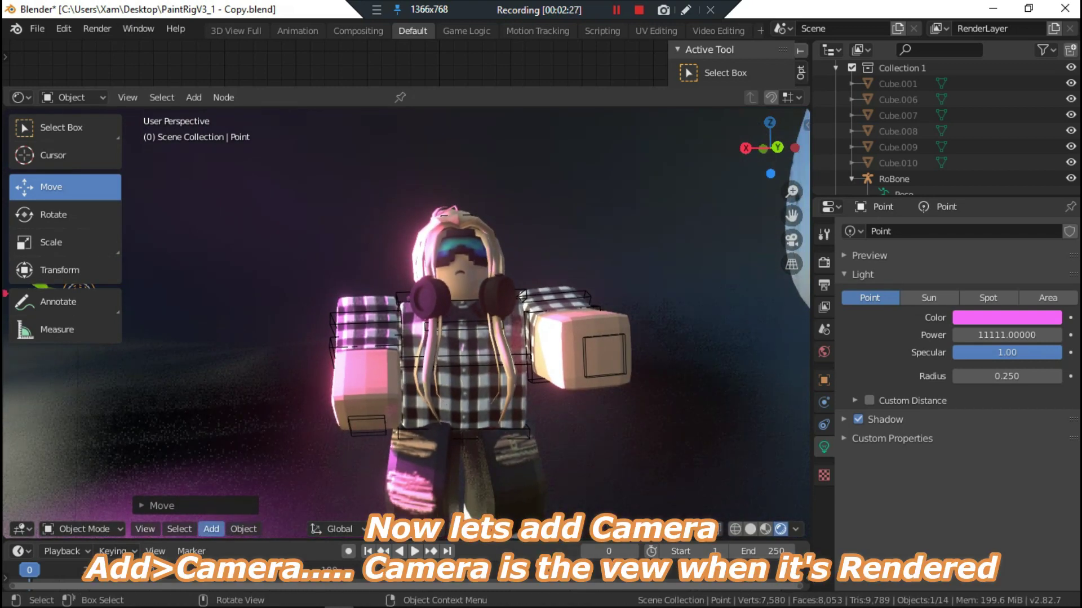
Step: Add a camera and look through it with Numpad 0
{"action": "left_click", "coordinate": [211, 529]}
{"action": "left_click", "coordinate": [237, 292]}
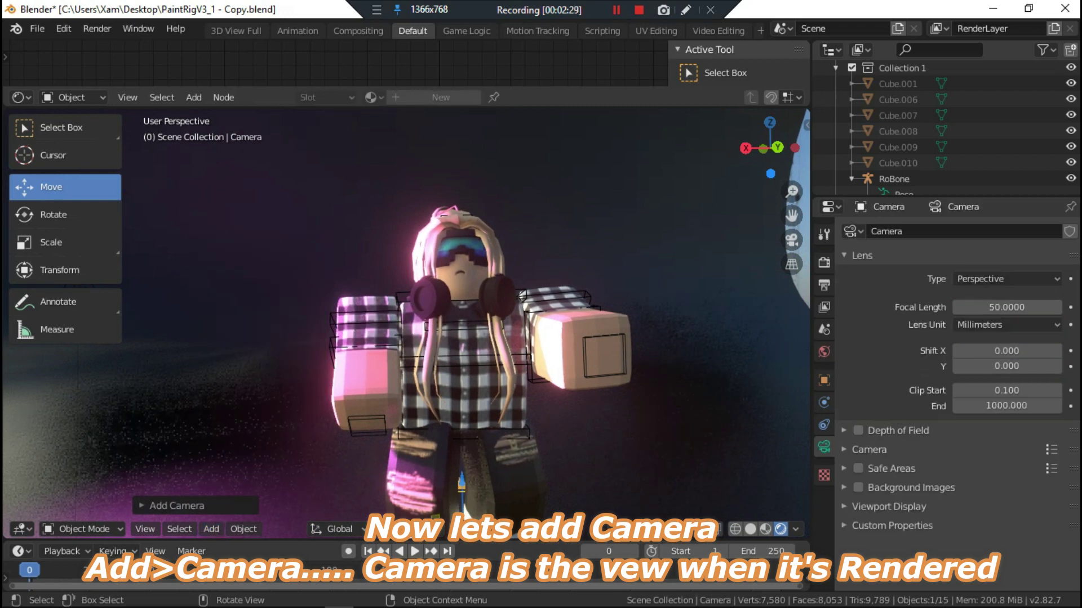
{"action": "key", "text": "KP_0"}
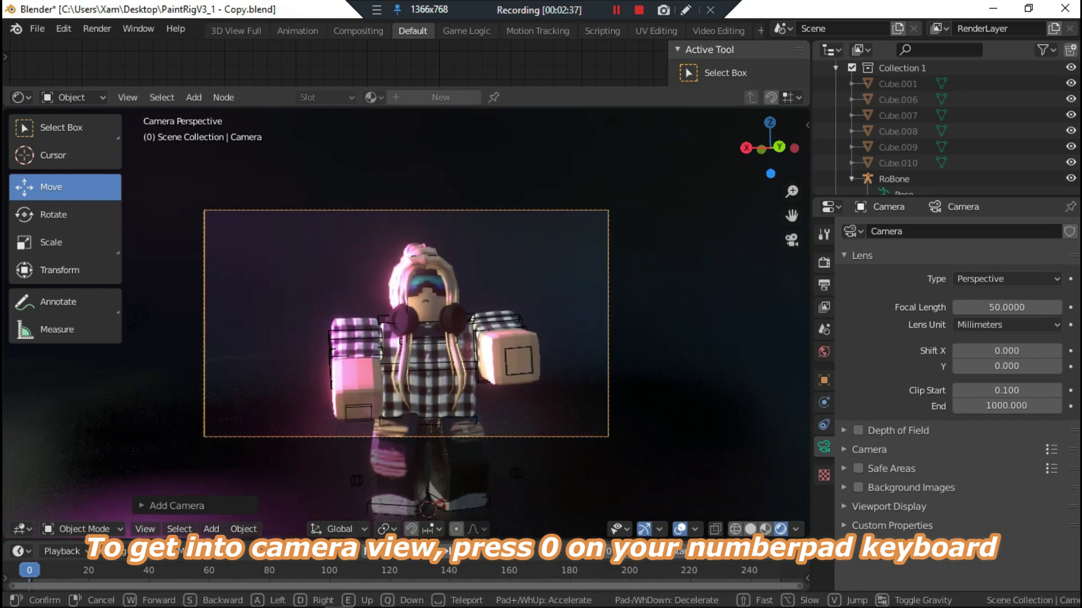
{"action": "left_click", "coordinate": [581, 232]}
{"action": "key", "text": "ctrl+z"}
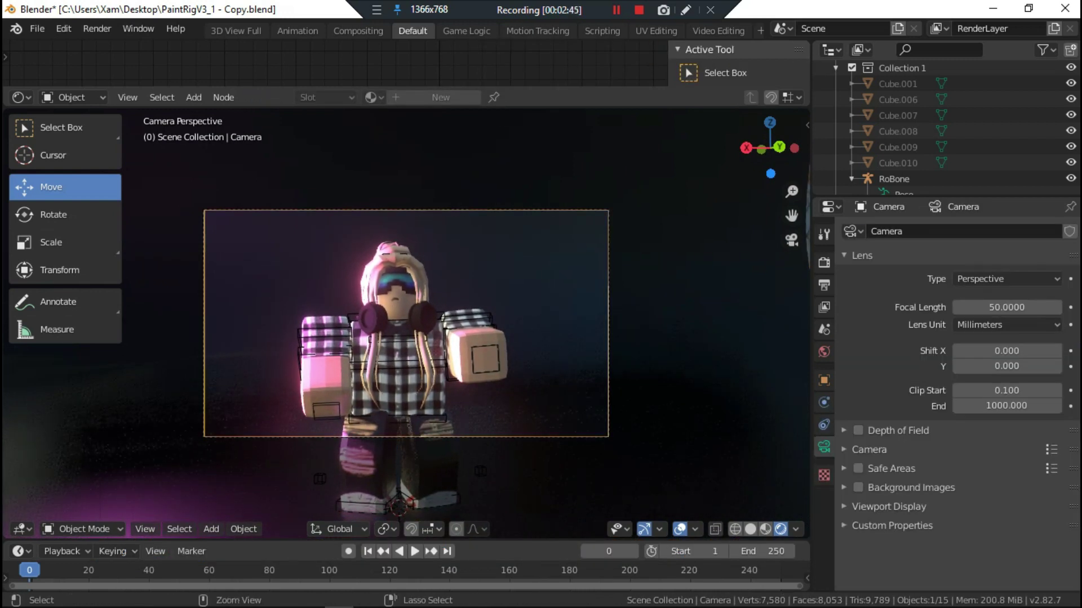
{"action": "key", "text": "shift+grave"}
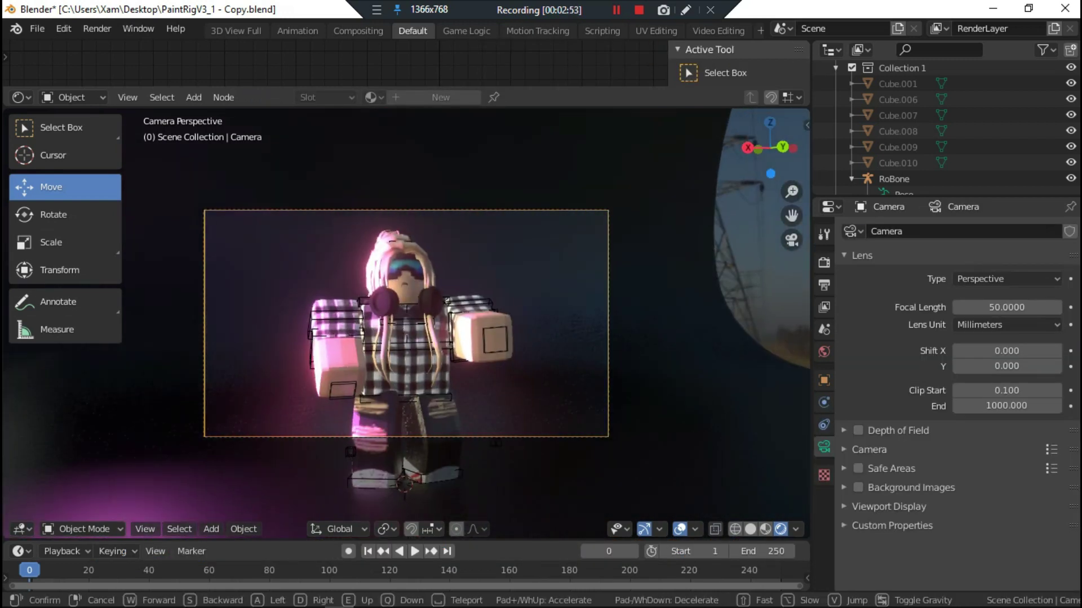
{"action": "key", "text": "shift+space"}
{"action": "key", "text": "r"}
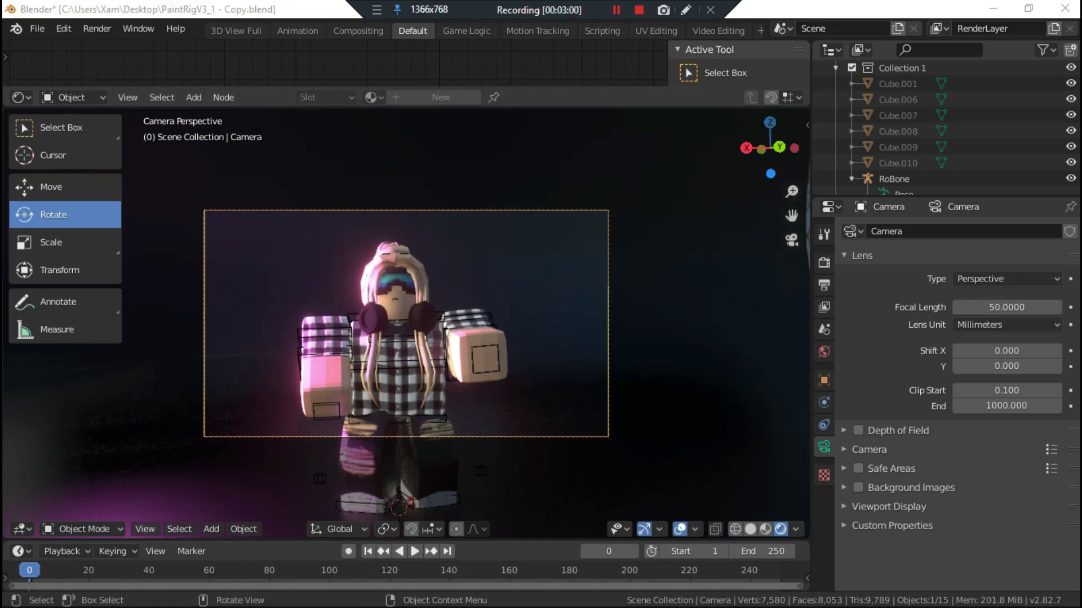
{"action": "key", "text": "ctrl+shift+z"}
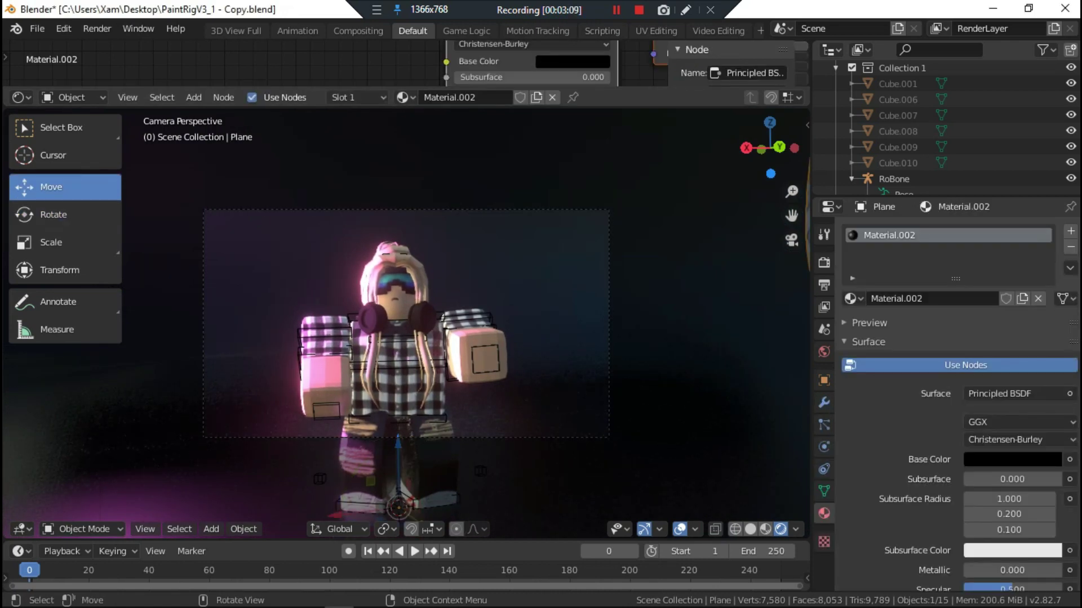
{"action": "key", "text": "KP_0"}
Step: Select the camera and rotate it to a tilted angle
{"action": "left_click", "coordinate": [586, 293]}
{"action": "left_click", "coordinate": [54, 214]}
{"action": "left_click_drag", "start_coordinate": [685, 296], "coordinate": [676, 311]}
{"action": "key", "text": "KP_0"}
{"action": "key", "text": "shift+grave"}
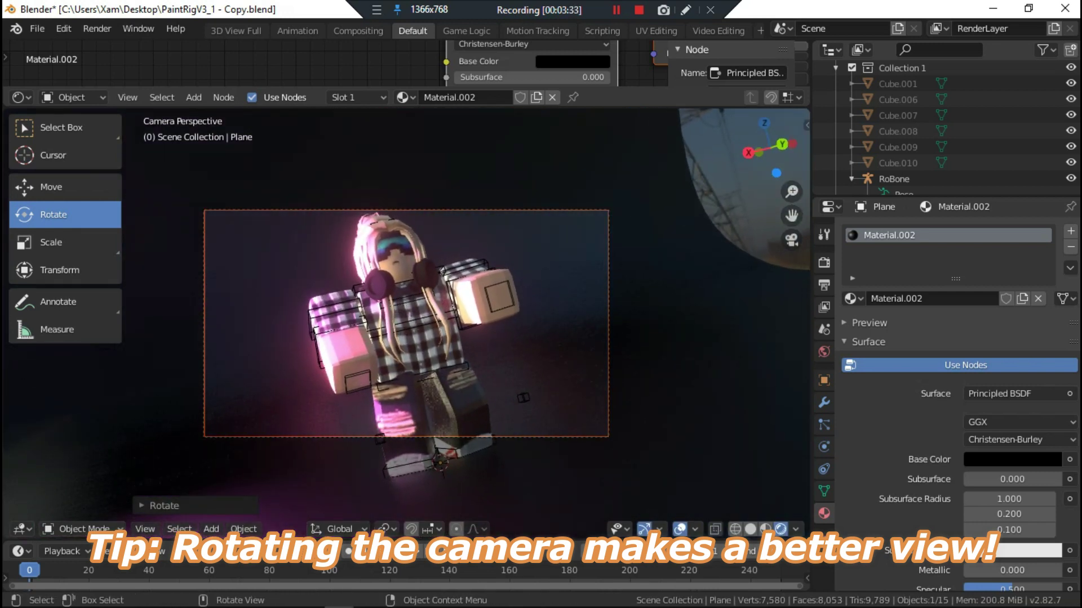
{"action": "key", "text": "shift+grave"}
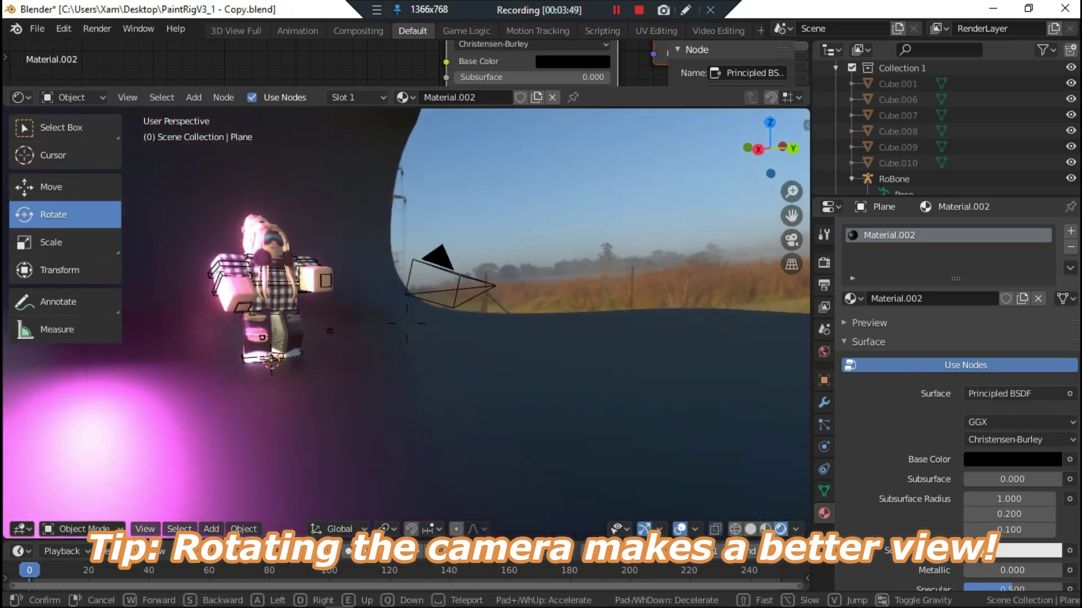
{"action": "key", "text": "Return"}
Step: Tilt the camera further until it frames the character from a low angle
{"action": "left_click", "coordinate": [435, 266]}
{"action": "left_click_drag", "start_coordinate": [495, 248], "coordinate": [466, 265]}
{"action": "left_click", "coordinate": [466, 265]}
{"action": "key", "text": "KP_0"}
{"action": "key", "text": "shift+grave"}
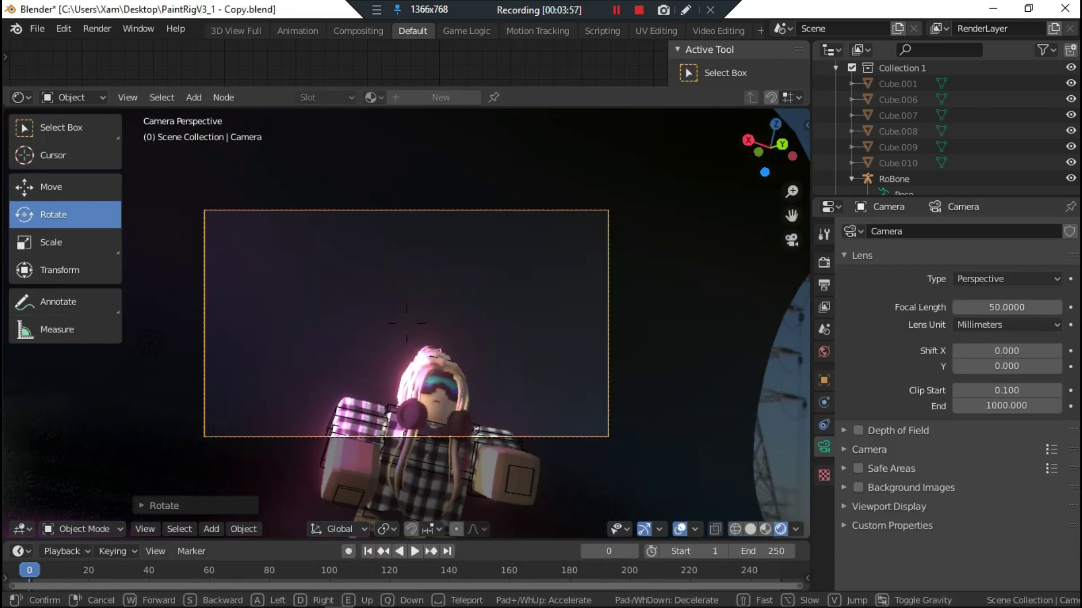
{"action": "key", "text": "Return"}
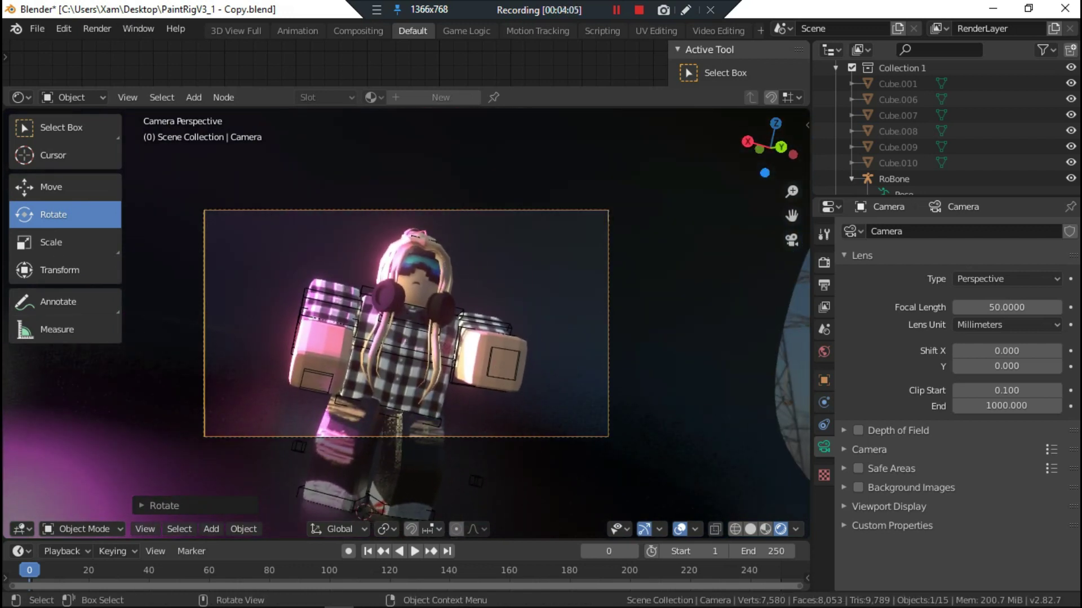
{"action": "key", "text": "KP_0"}
{"action": "left_click_drag", "start_coordinate": [726, 195], "coordinate": [730, 217]}
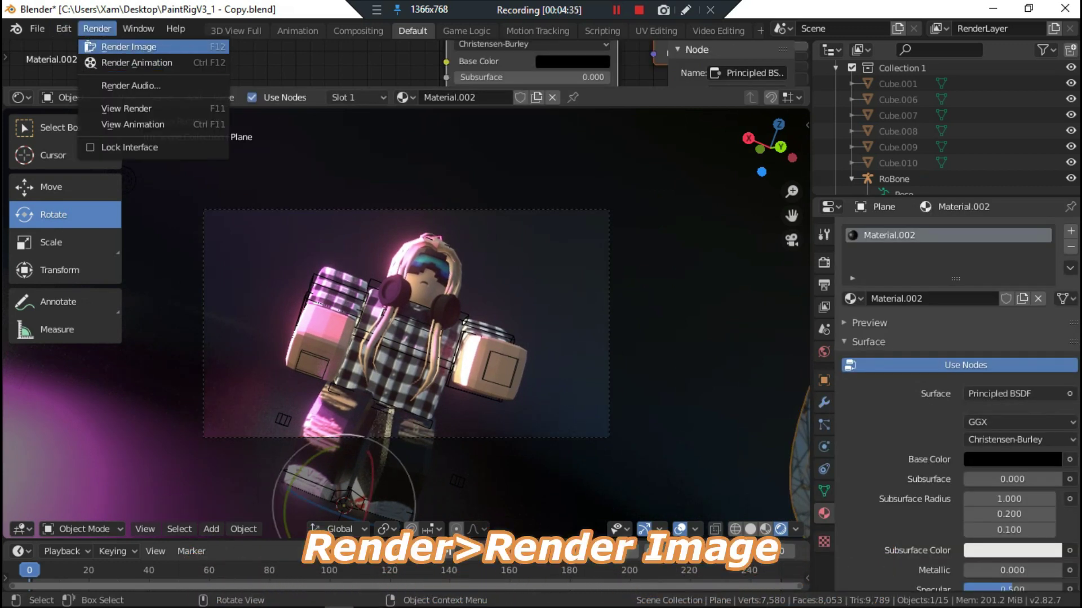
Step: Render the camera's view as an image
{"action": "key", "text": "Return"}
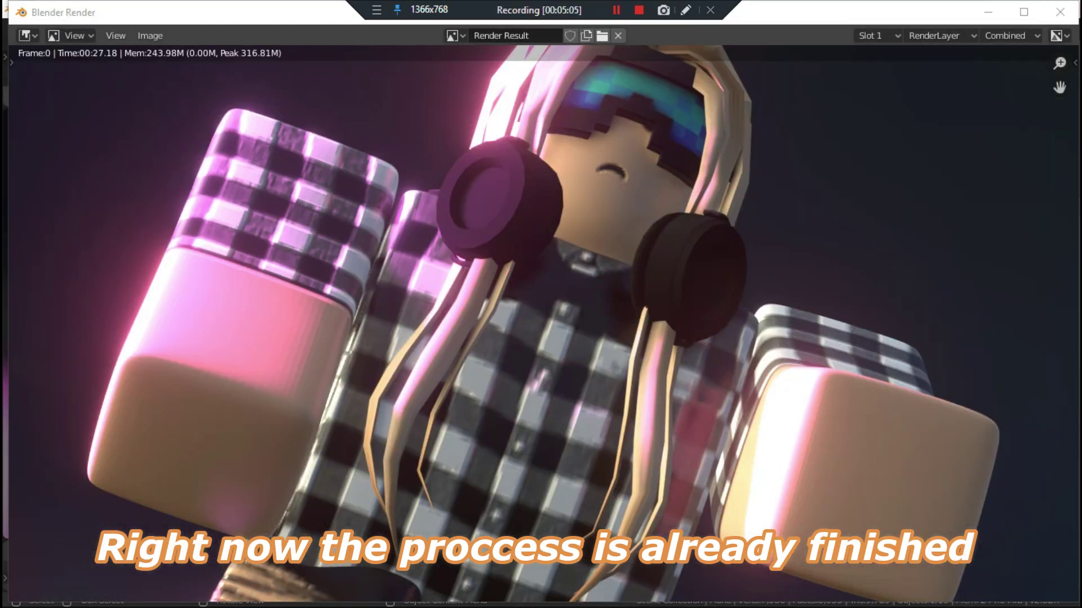
{"action": "scroll", "coordinate": [527, 315], "scroll_direction": "down", "scroll_amount": 5}
{"action": "scroll", "coordinate": [527, 316], "scroll_direction": "up", "scroll_amount": 1}
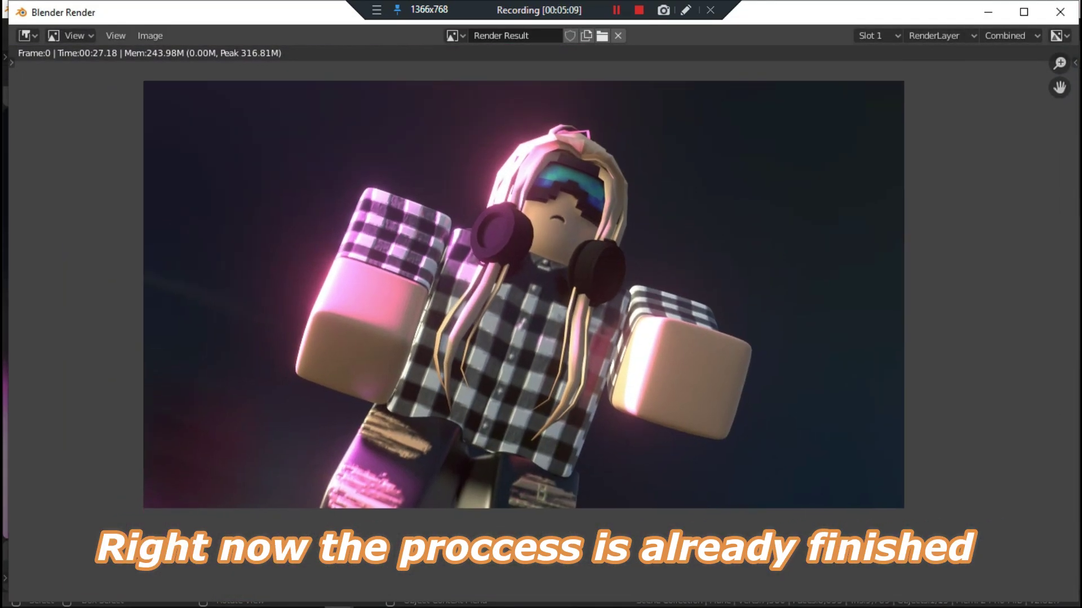
Step: Save the render as 'link' PNG in E:\Blended and close the render window
{"action": "left_click", "coordinate": [150, 35]}
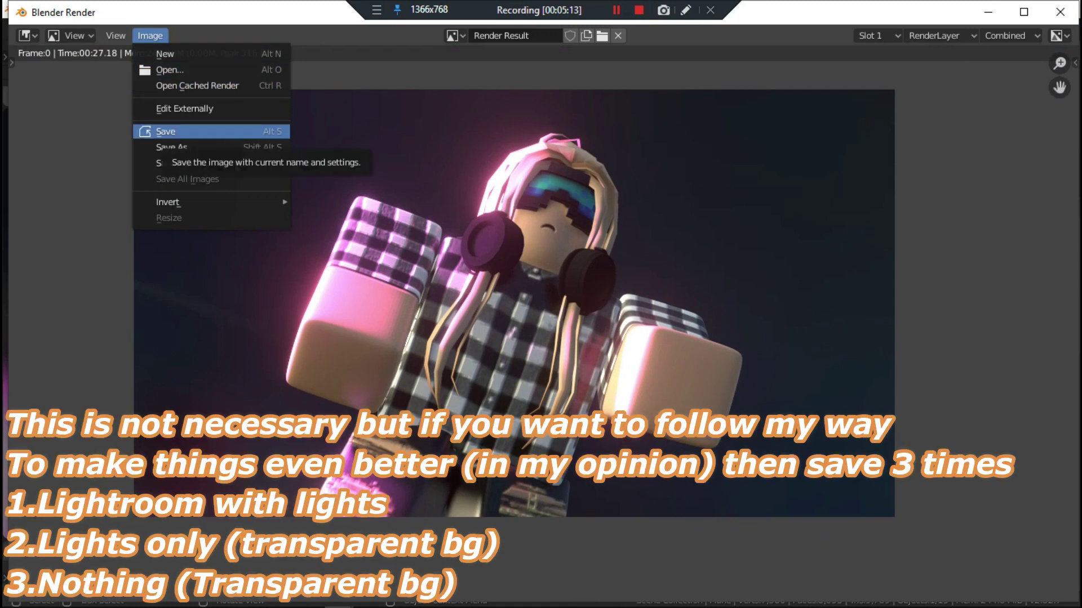
{"action": "left_click", "coordinate": [166, 131]}
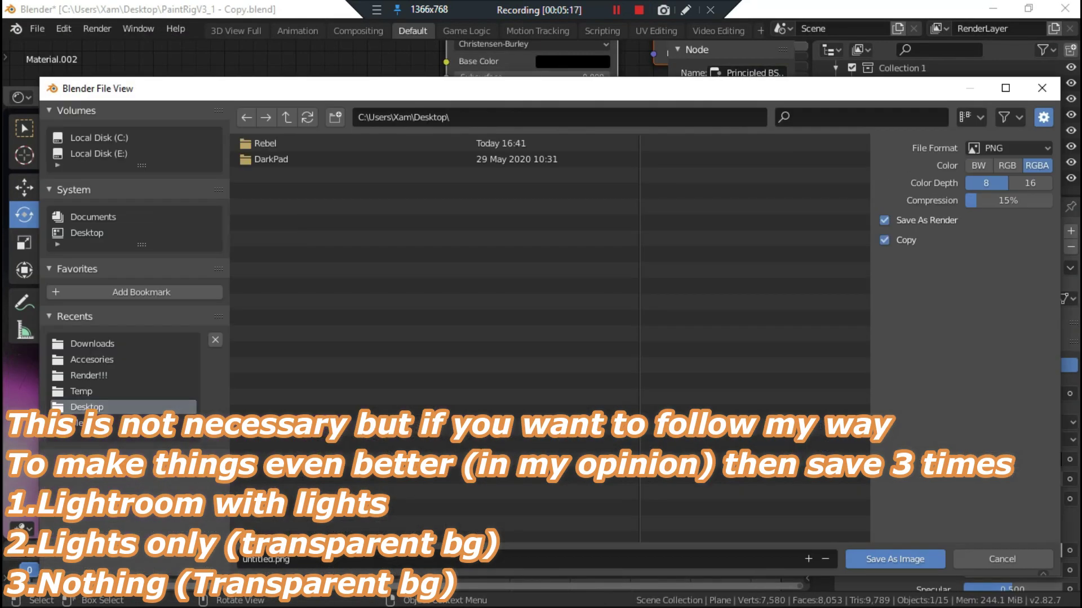
{"action": "left_click", "coordinate": [84, 422]}
{"action": "type", "text": "link"}
{"action": "key", "text": "Return"}
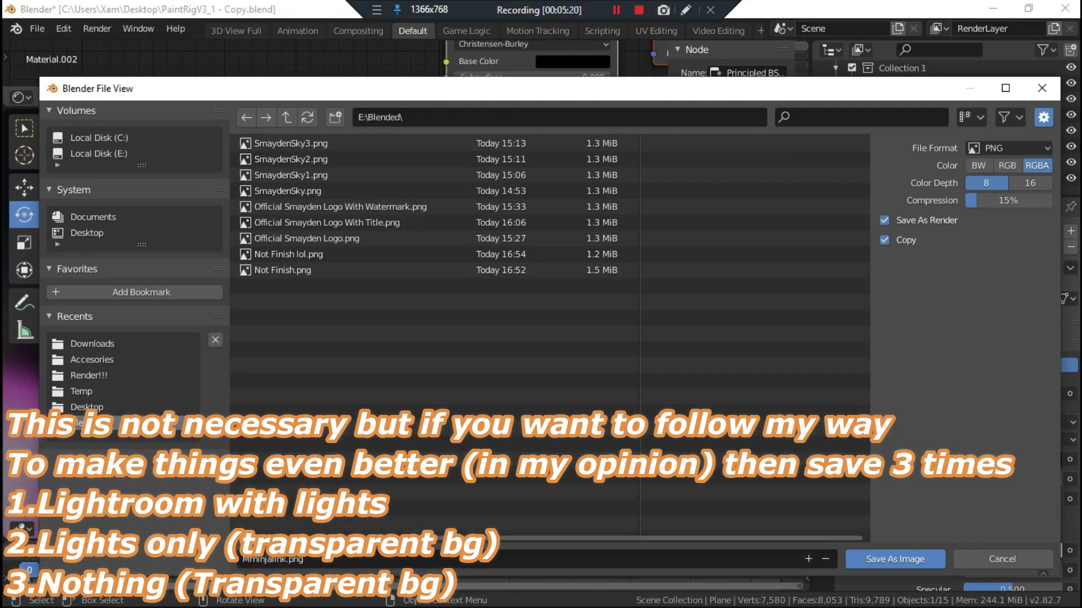
{"action": "key", "text": "Return"}
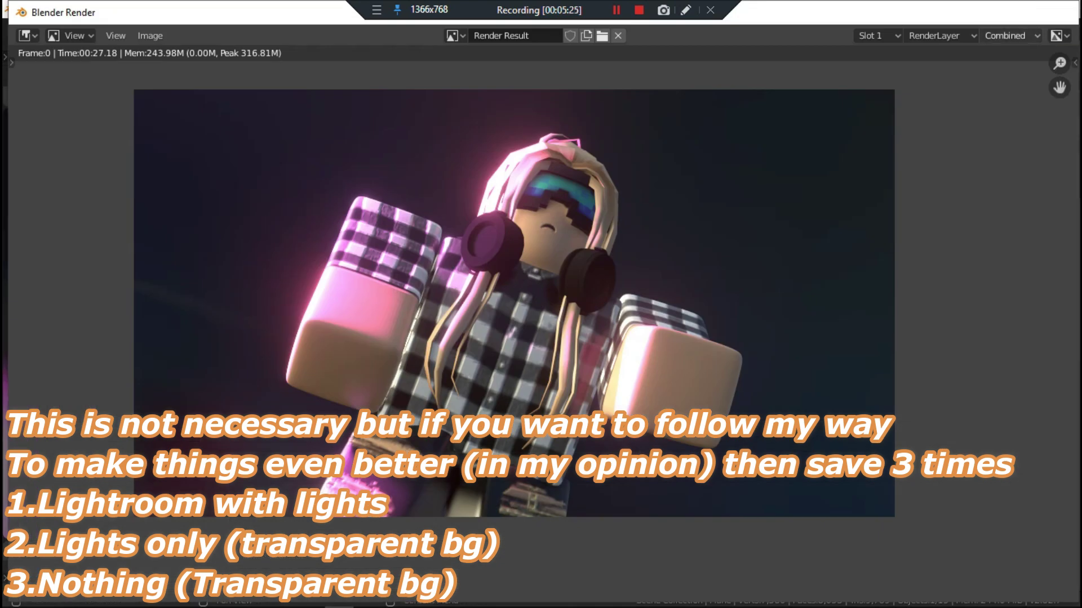
{"action": "key", "text": "Escape"}
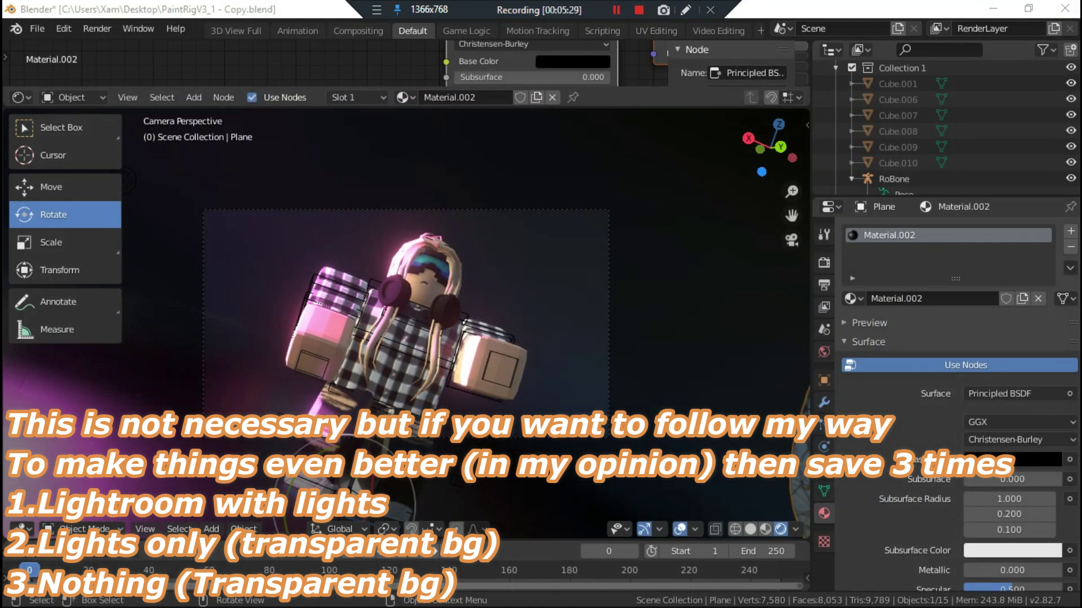
Step: Delete the backdrop plane and enable a transparent Film background in render settings
{"action": "middle_click_drag", "start_coordinate": [406, 282], "coordinate": [372, 307]}
{"action": "right_click", "coordinate": [476, 209]}
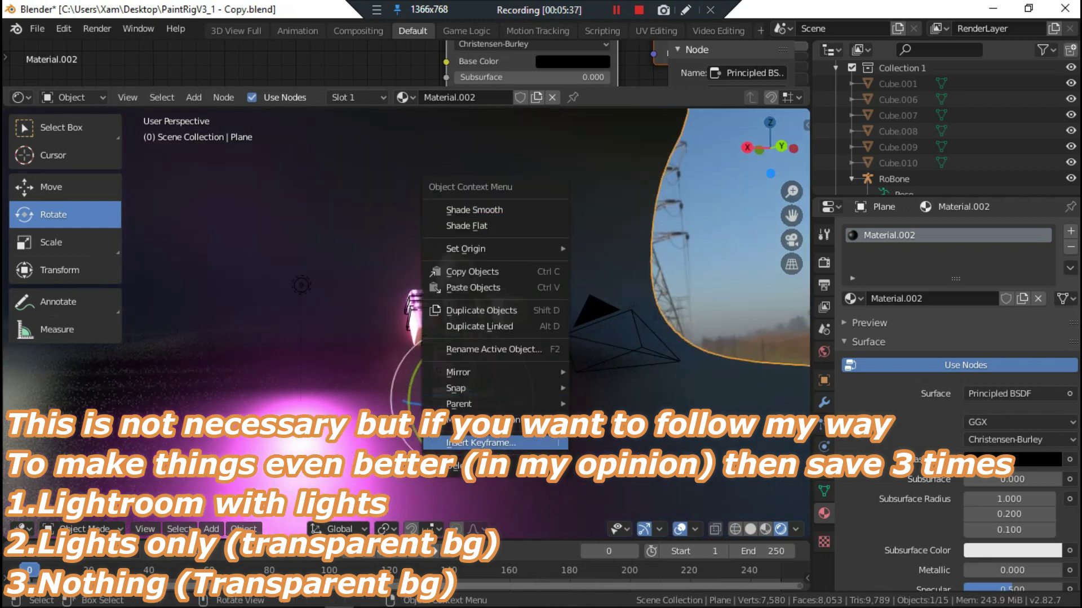
{"action": "left_click", "coordinate": [458, 466]}
{"action": "left_click", "coordinate": [824, 234]}
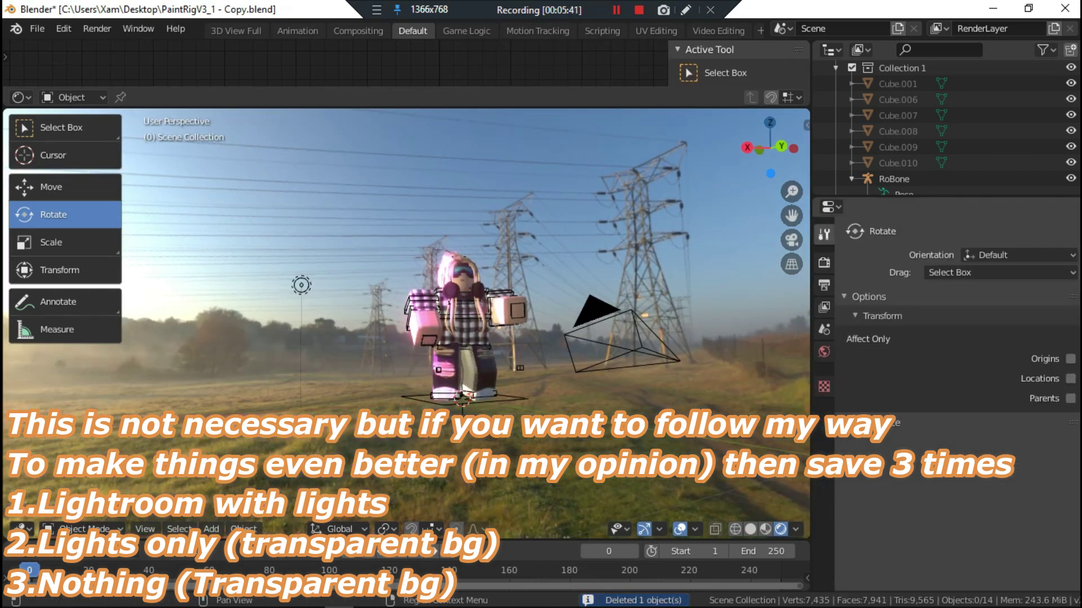
{"action": "left_click", "coordinate": [824, 262]}
{"action": "scroll", "coordinate": [957, 338], "scroll_direction": "down", "scroll_amount": 4}
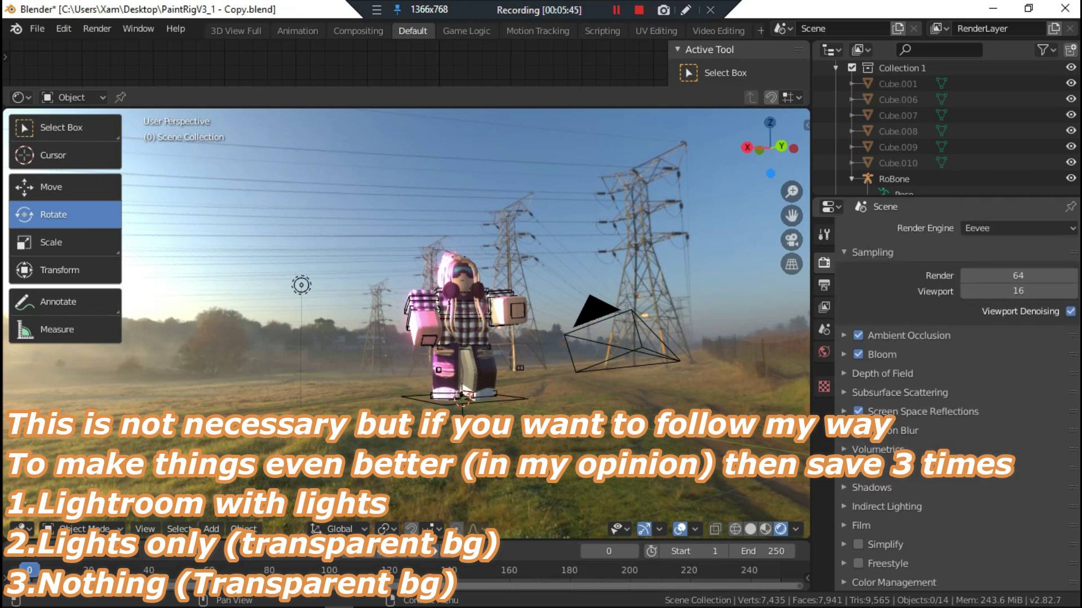
{"action": "left_click", "coordinate": [861, 525]}
{"action": "scroll", "coordinate": [957, 479], "scroll_direction": "down", "scroll_amount": 3}
{"action": "left_click", "coordinate": [1056, 502]}
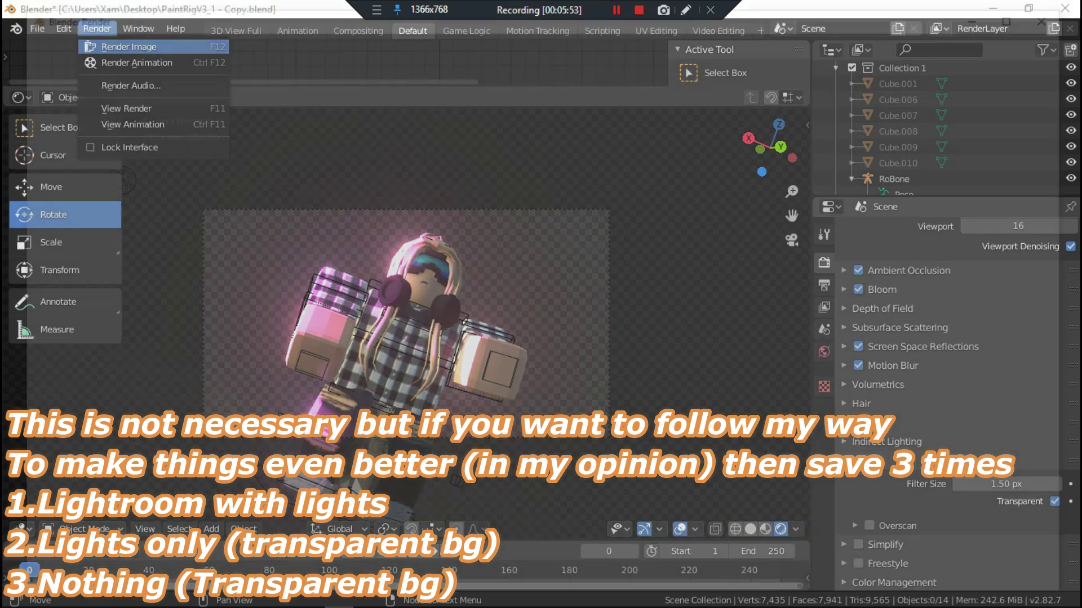
Step: Render the lights-only image, save it as Mrninjalinkwithlightsonly.png, and close the render window
{"action": "left_click", "coordinate": [121, 44]}
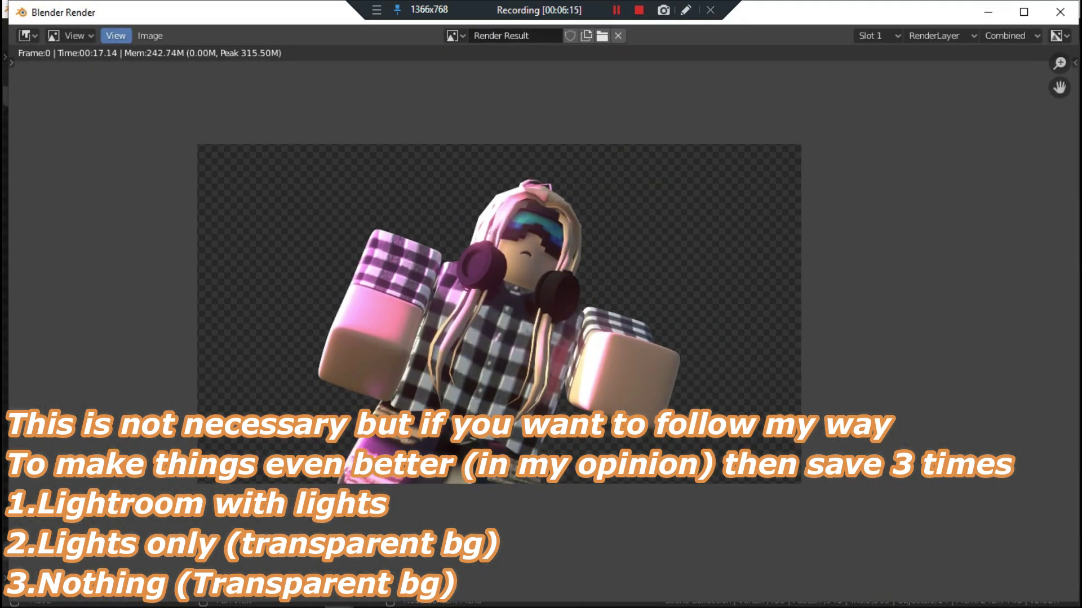
{"action": "left_click", "coordinate": [150, 36]}
{"action": "left_click", "coordinate": [166, 132]}
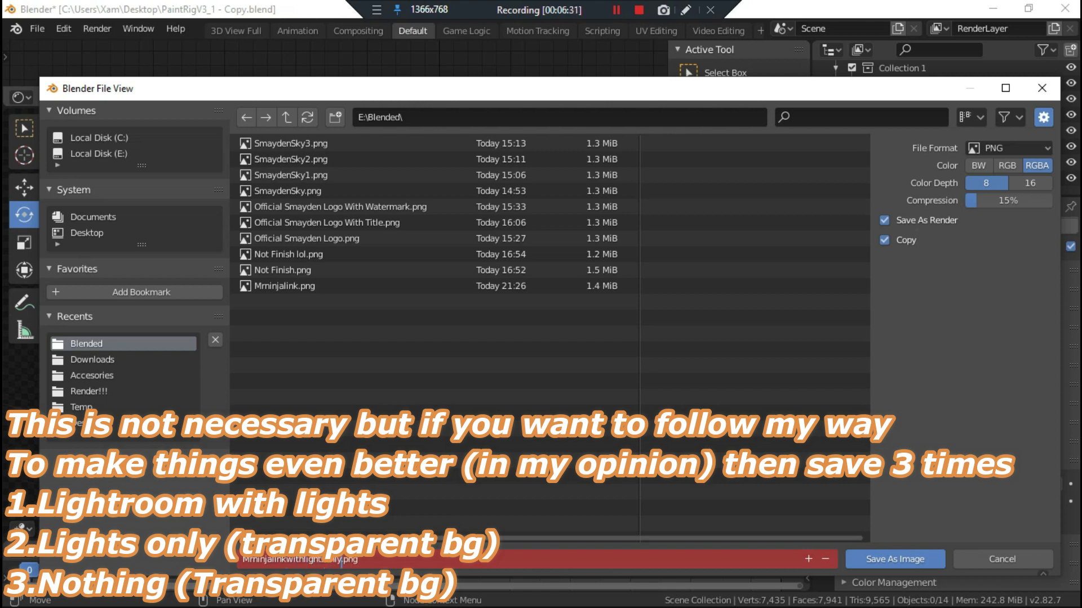
{"action": "key", "text": "Return"}
{"action": "key", "text": "Return"}
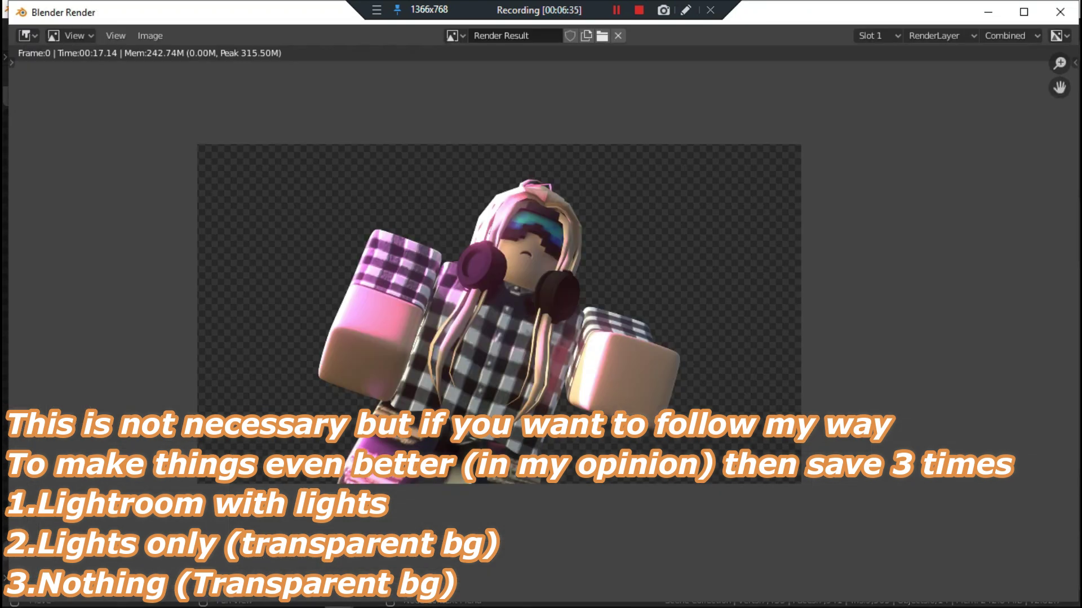
{"action": "left_click", "coordinate": [1060, 11]}
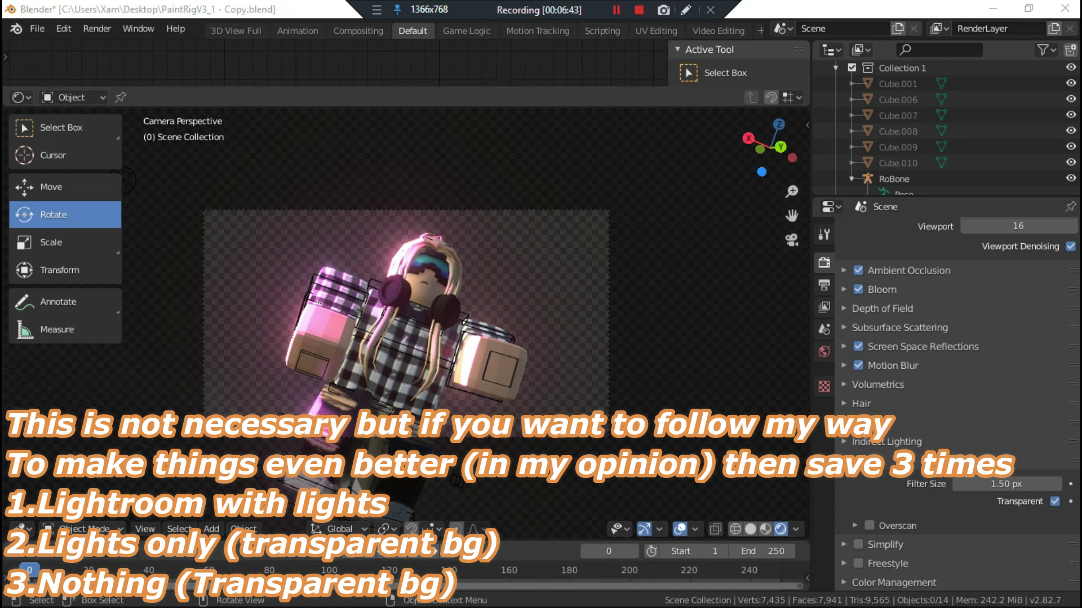
Step: Delete the point light and return to the camera view
{"action": "key", "text": "KP_0"}
{"action": "left_click", "coordinate": [300, 284]}
{"action": "scroll", "coordinate": [935, 141], "scroll_direction": "down", "scroll_amount": 3}
{"action": "scroll", "coordinate": [935, 140], "scroll_direction": "down", "scroll_amount": 3}
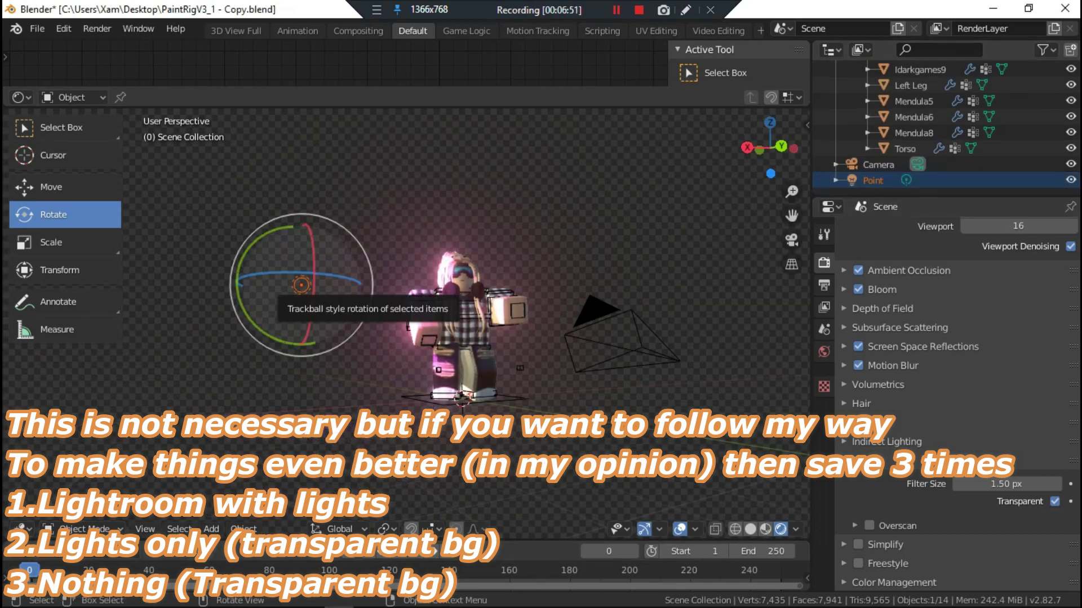
{"action": "key", "text": "Delete"}
{"action": "key", "text": "KP_0"}
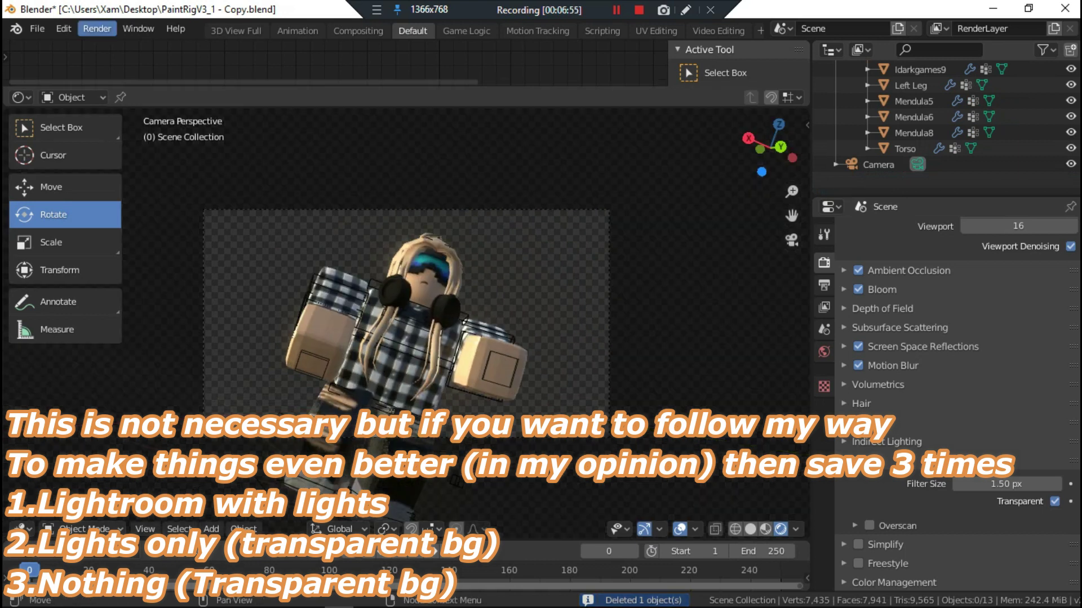
Step: Render the unlit avatar and save it as another PNG
{"action": "left_click", "coordinate": [97, 29]}
{"action": "left_click", "coordinate": [128, 47]}
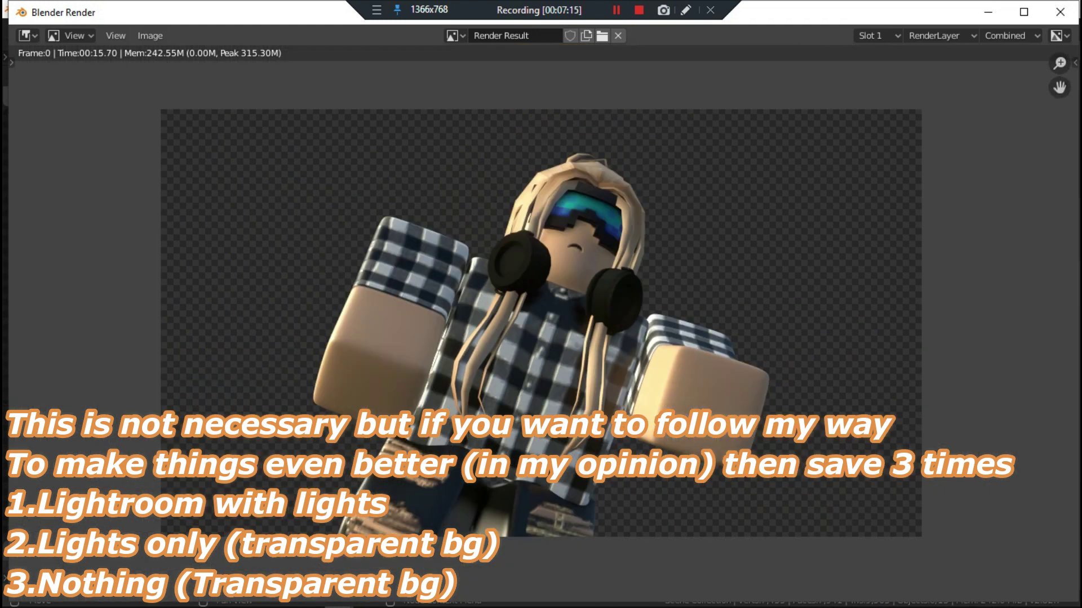
{"action": "left_click", "coordinate": [115, 35]}
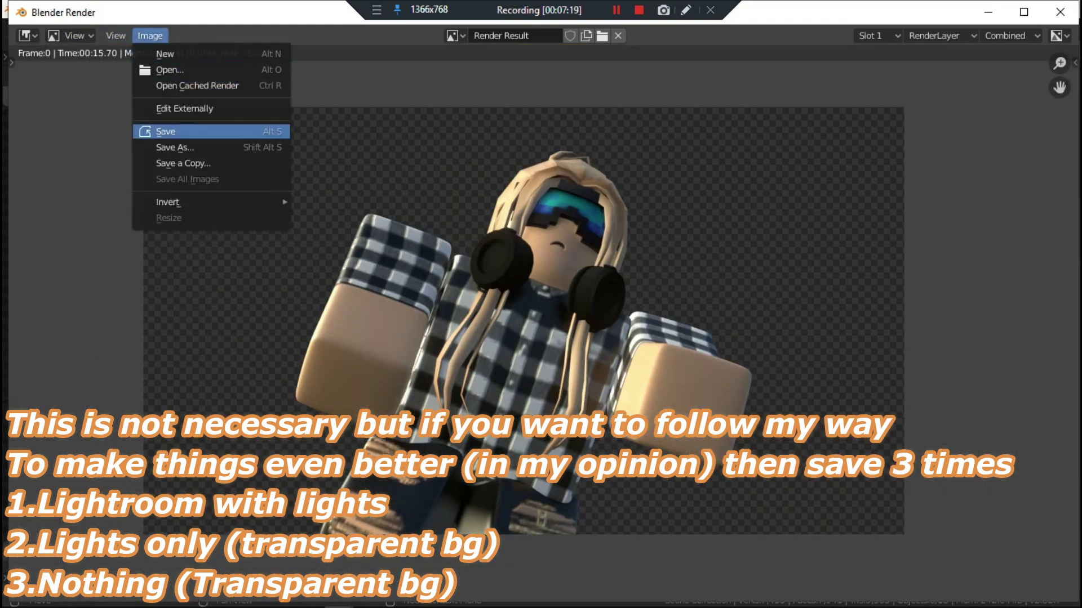
{"action": "left_click", "coordinate": [163, 131]}
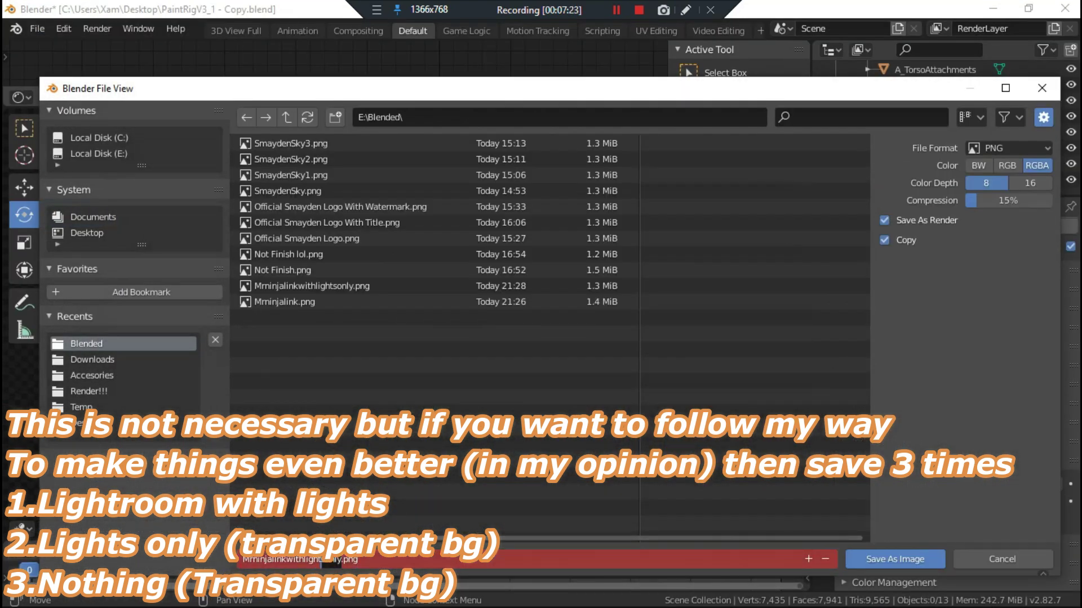
{"action": "key", "text": "Return"}
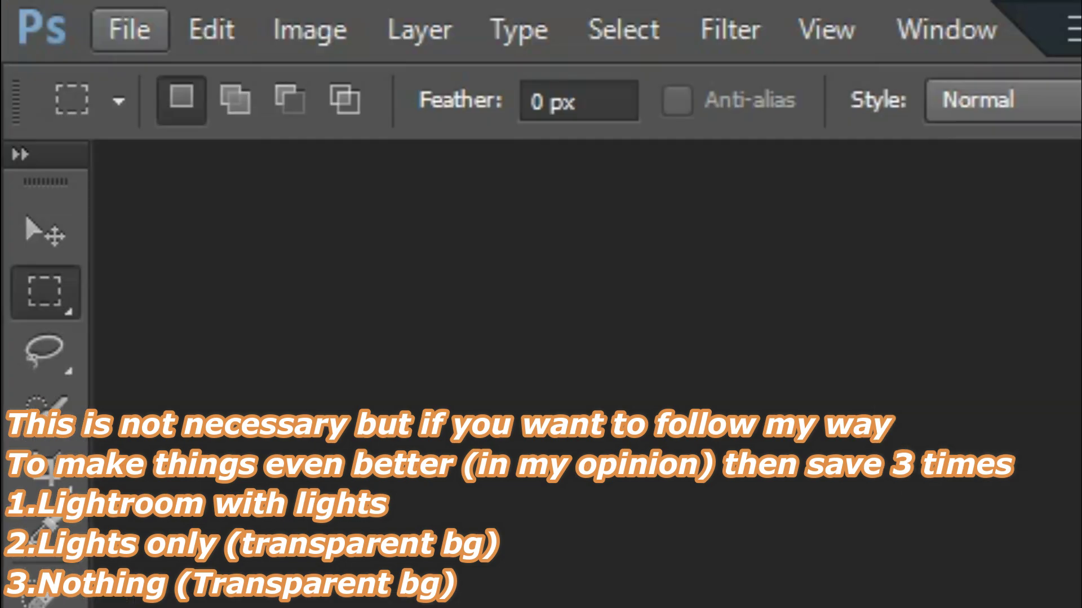
Step: Open the three Mrninjalink renders in Photoshop
{"action": "left_click", "coordinate": [129, 30]}
{"action": "left_click", "coordinate": [181, 120]}
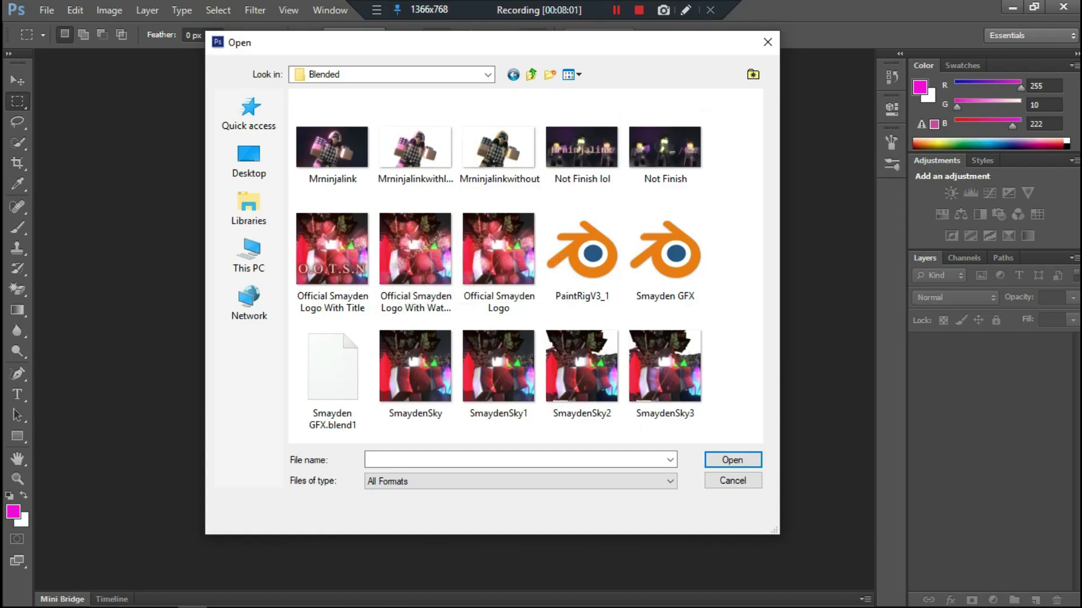
{"action": "left_click_drag", "start_coordinate": [541, 189], "coordinate": [293, 96]}
{"action": "key", "text": "Return"}
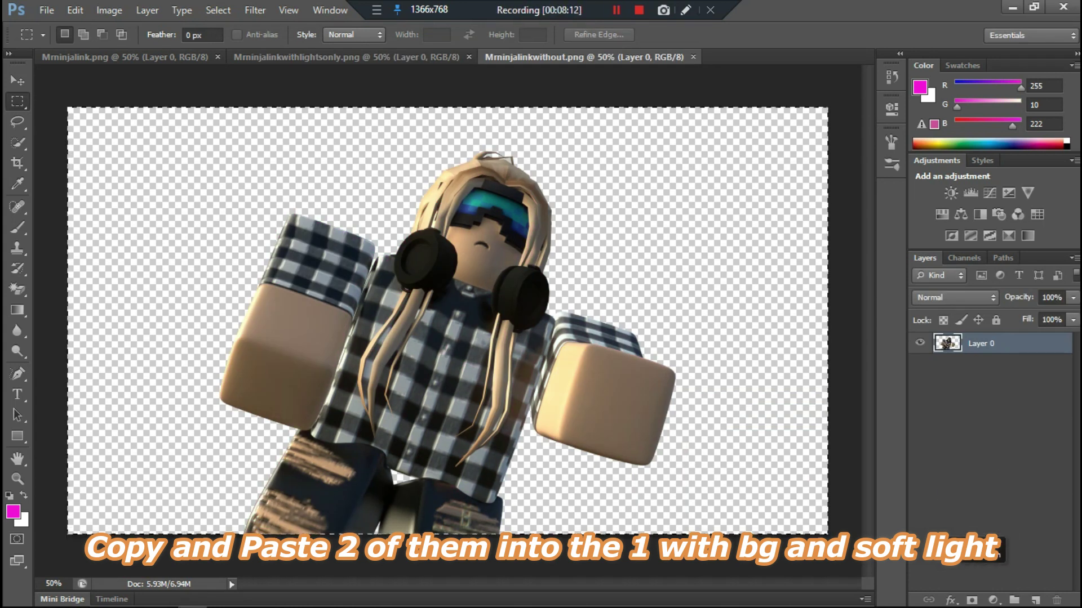
Step: Paste the unlit and lights-only renders into Mrninjalink.png as new layers
{"action": "key", "text": "ctrl+Tab"}
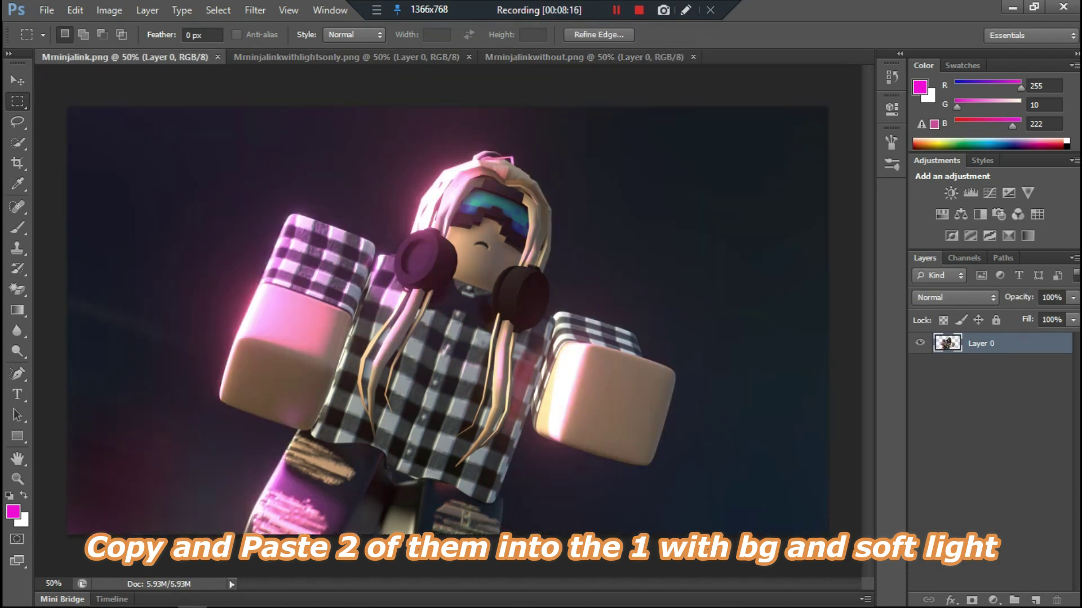
{"action": "key", "text": "ctrl+v"}
{"action": "key", "text": "ctrl+Tab"}
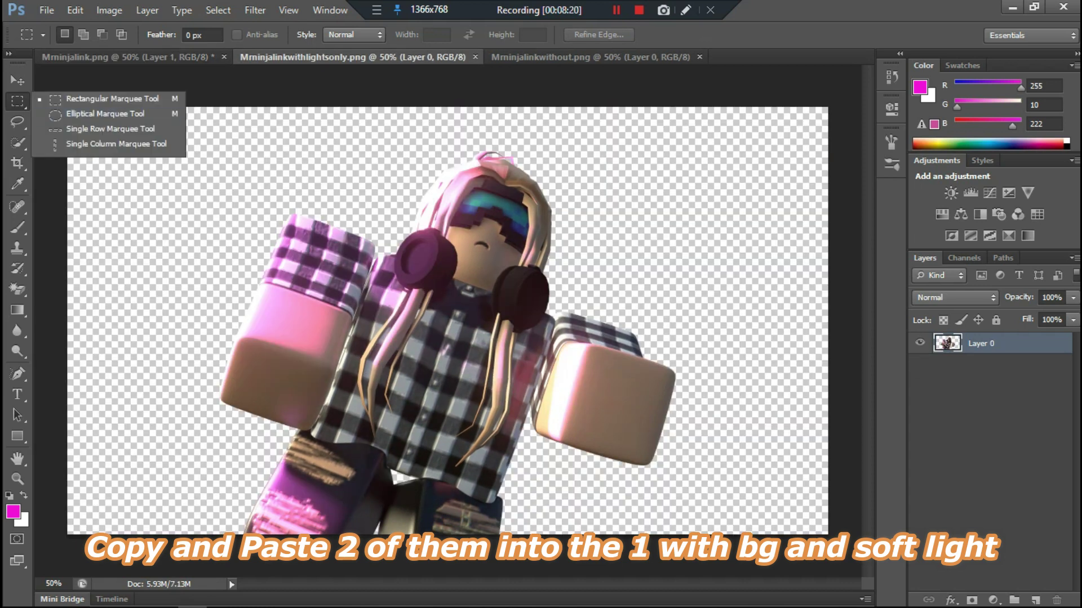
{"action": "left_click_drag", "start_coordinate": [789, 523], "coordinate": [828, 535]}
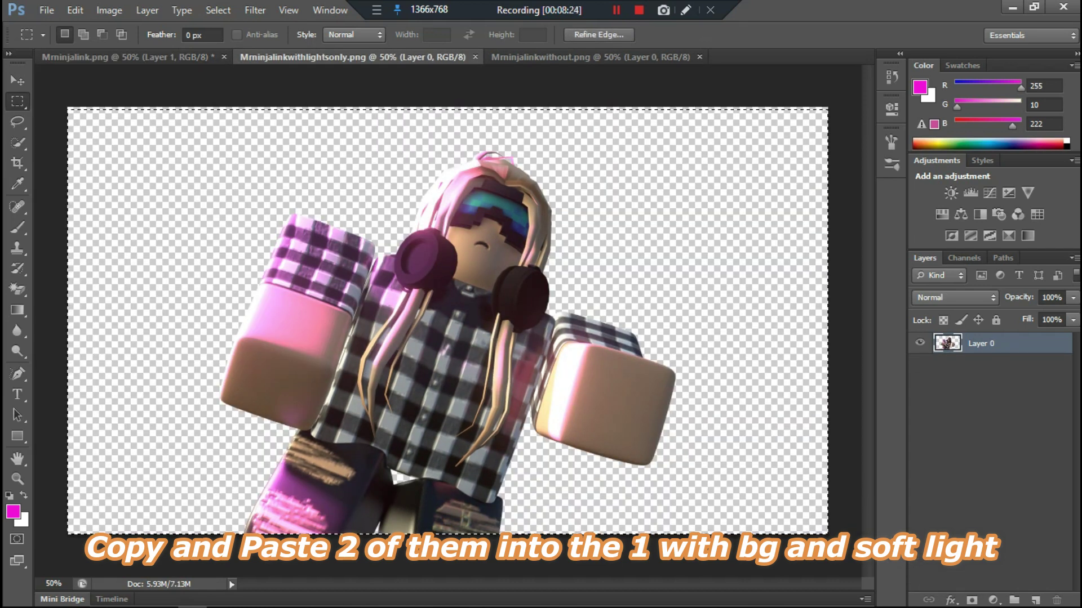
{"action": "key", "text": "ctrl+c"}
{"action": "key", "text": "ctrl+Tab"}
{"action": "key", "text": "ctrl+v"}
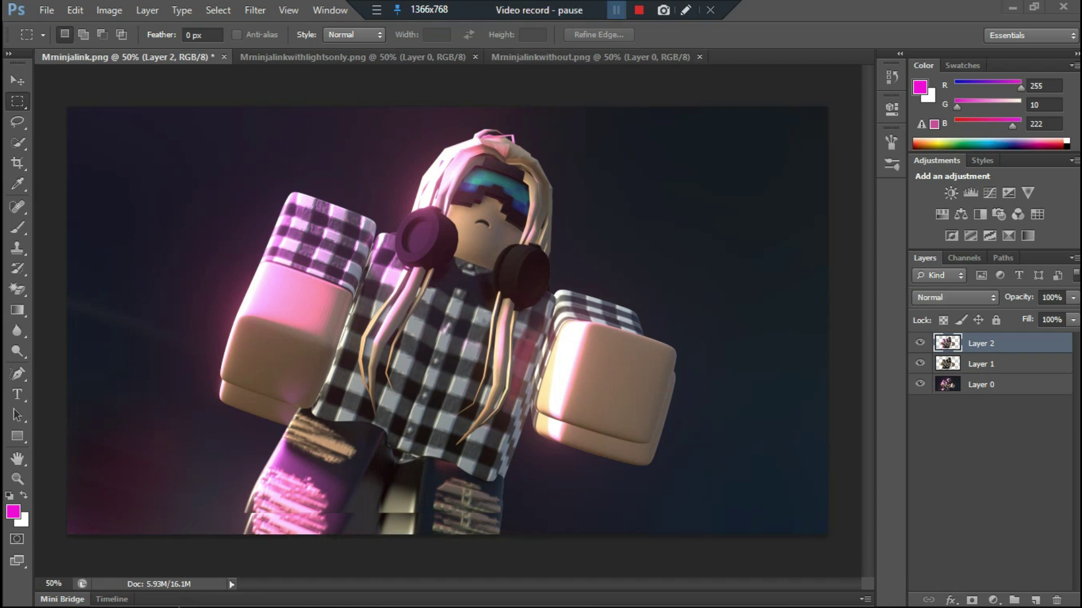
Step: Shift the pasted avatar left with Free Transform to line it up over the backdrop
{"action": "key", "text": "ctrl+t"}
{"action": "left_click_drag", "start_coordinate": [594, 324], "coordinate": [420, 304]}
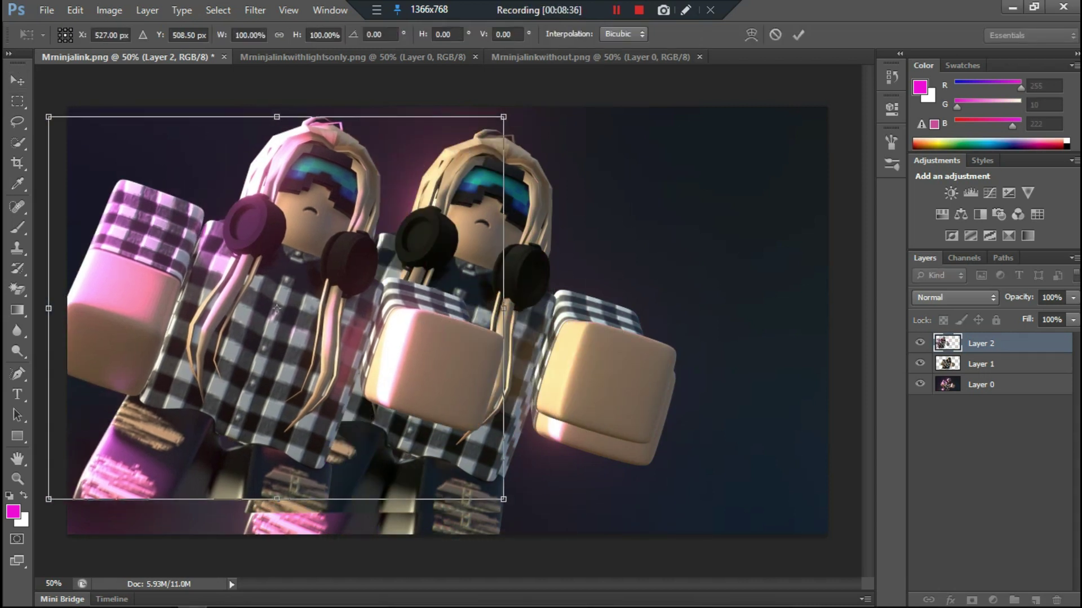
{"action": "key", "text": "v"}
{"action": "left_click", "coordinate": [463, 244]}
{"action": "left_click", "coordinate": [18, 351]}
{"action": "left_click", "coordinate": [18, 479]}
{"action": "right_click", "coordinate": [632, 442]}
{"action": "left_click", "coordinate": [653, 510]}
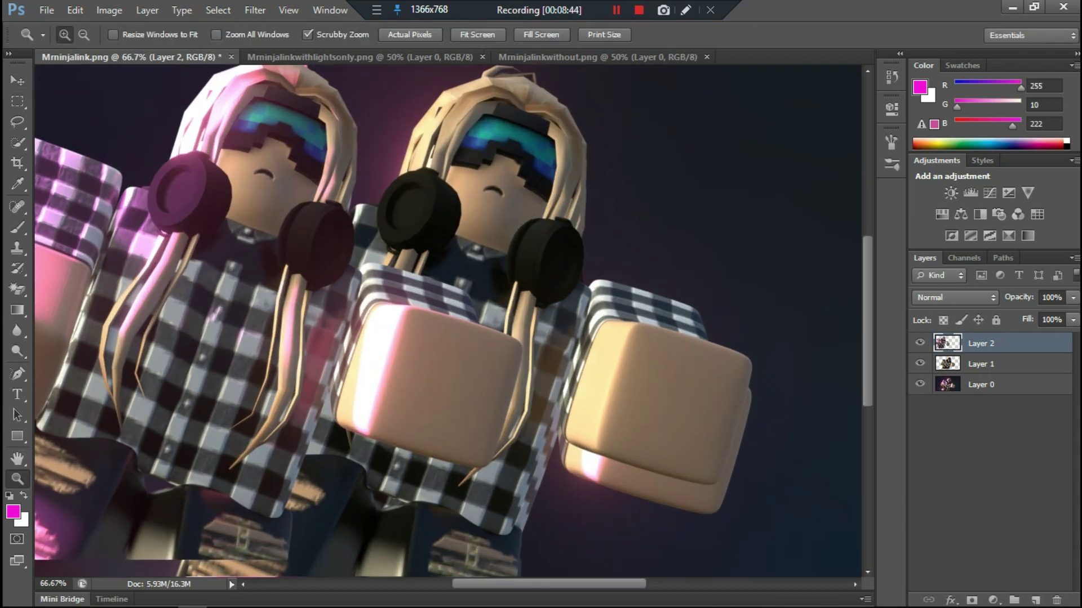
{"action": "right_click", "coordinate": [512, 434]}
{"action": "left_click", "coordinate": [535, 567]}
Step: Align Layer 1 with Free Transform and move Layer 2's avatar back into alignment
{"action": "left_click", "coordinate": [981, 364]}
{"action": "scroll", "coordinate": [451, 321], "scroll_direction": "down", "scroll_amount": 3}
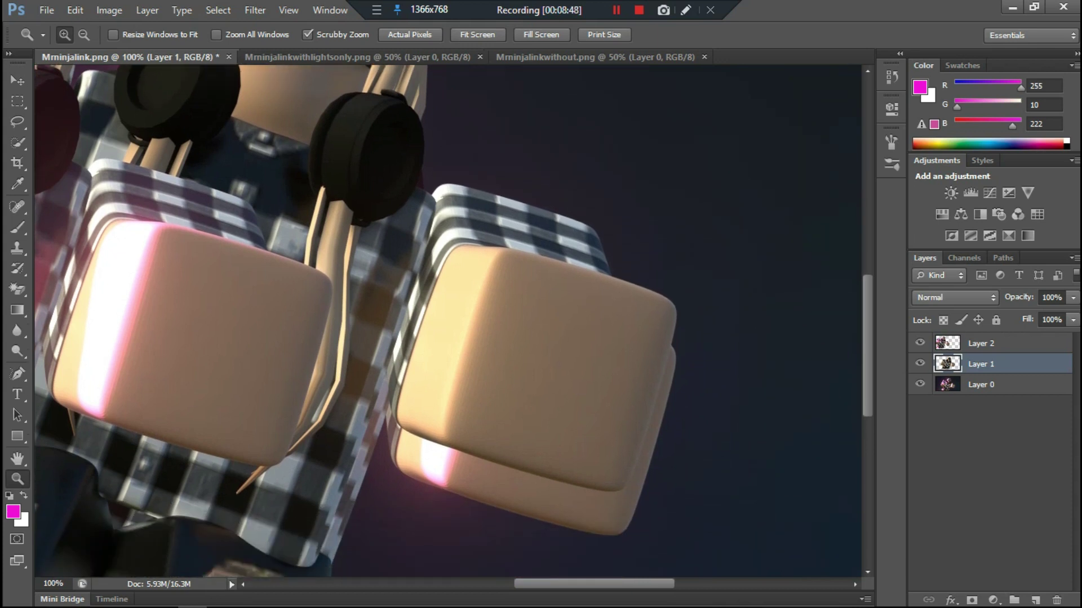
{"action": "key", "text": "v"}
{"action": "key", "text": "ctrl+t"}
{"action": "mouse_move", "coordinate": [676, 338]}
{"action": "left_mouse_down"}
{"action": "mouse_move", "coordinate": [666, 240]}
{"action": "mouse_move", "coordinate": [652, 240]}
{"action": "left_mouse_up"}
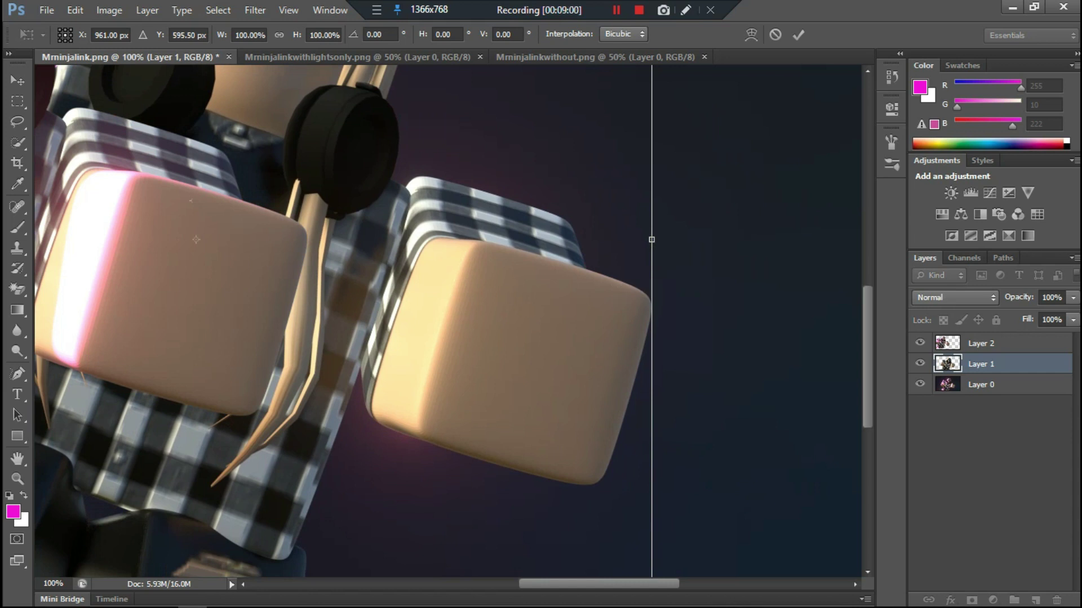
{"action": "left_click", "coordinate": [981, 343]}
{"action": "left_click", "coordinate": [430, 244]}
{"action": "mouse_move", "coordinate": [498, 224]}
{"action": "left_mouse_down"}
{"action": "mouse_move", "coordinate": [518, 263]}
{"action": "mouse_move", "coordinate": [642, 299]}
{"action": "left_mouse_up"}
Step: Zoom out, move Layer 1 above Layer 2, hide it and select Layer 2
{"action": "scroll", "coordinate": [507, 338], "scroll_direction": "left", "scroll_amount": 5}
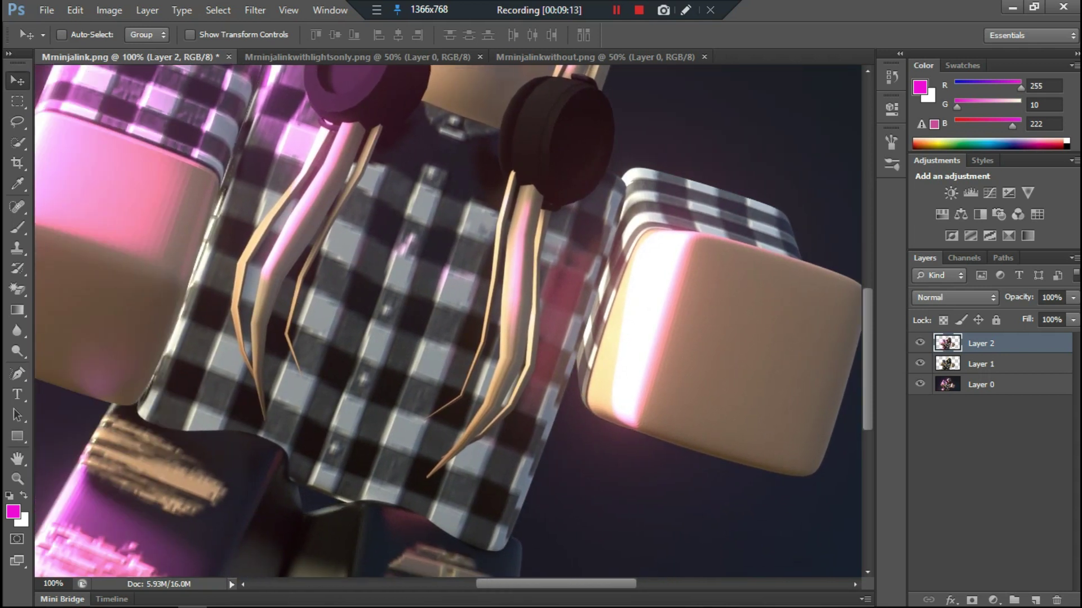
{"action": "key", "text": "z"}
{"action": "right_click", "coordinate": [478, 351]}
{"action": "left_click", "coordinate": [526, 437]}
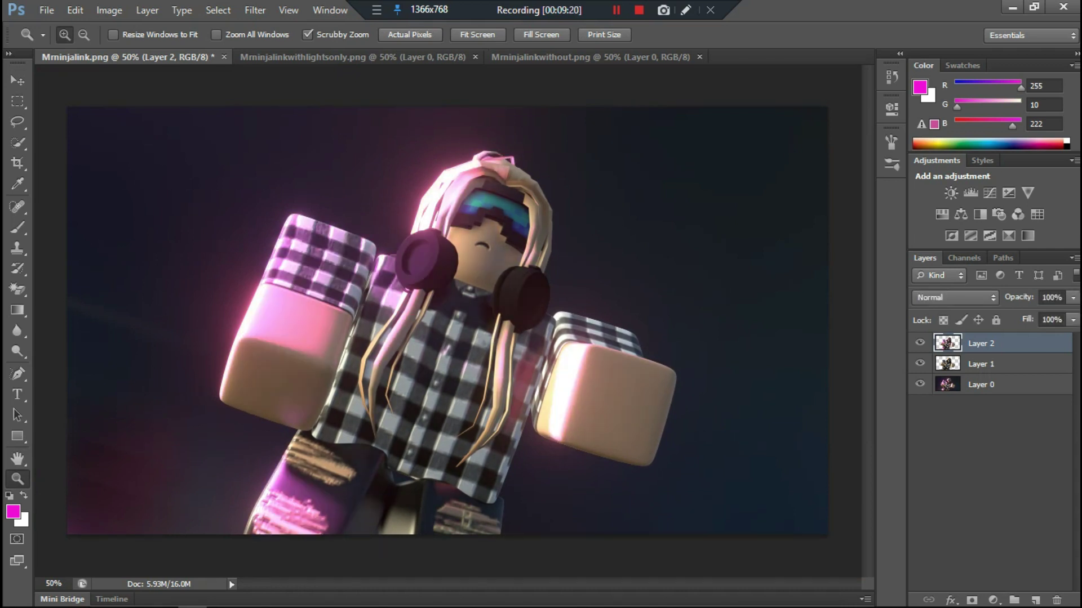
{"action": "key", "text": "ctrl+z"}
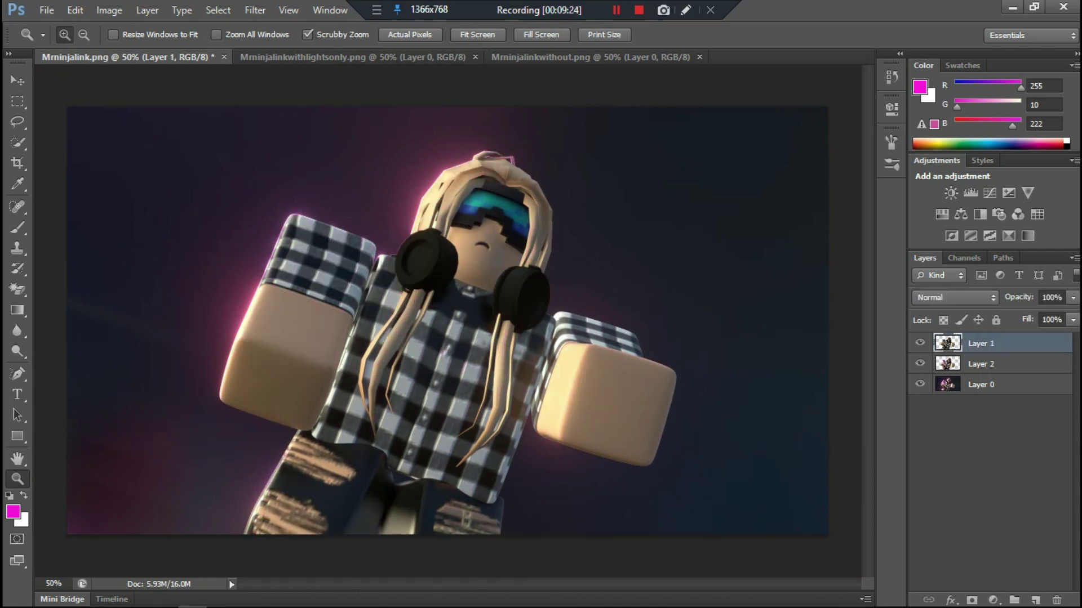
{"action": "left_click", "coordinate": [920, 342]}
{"action": "left_click", "coordinate": [980, 364]}
Step: Switch Layer 2 from Normal to Soft Light, then hide and reshow the backdrop to compare
{"action": "left_click", "coordinate": [806, 334]}
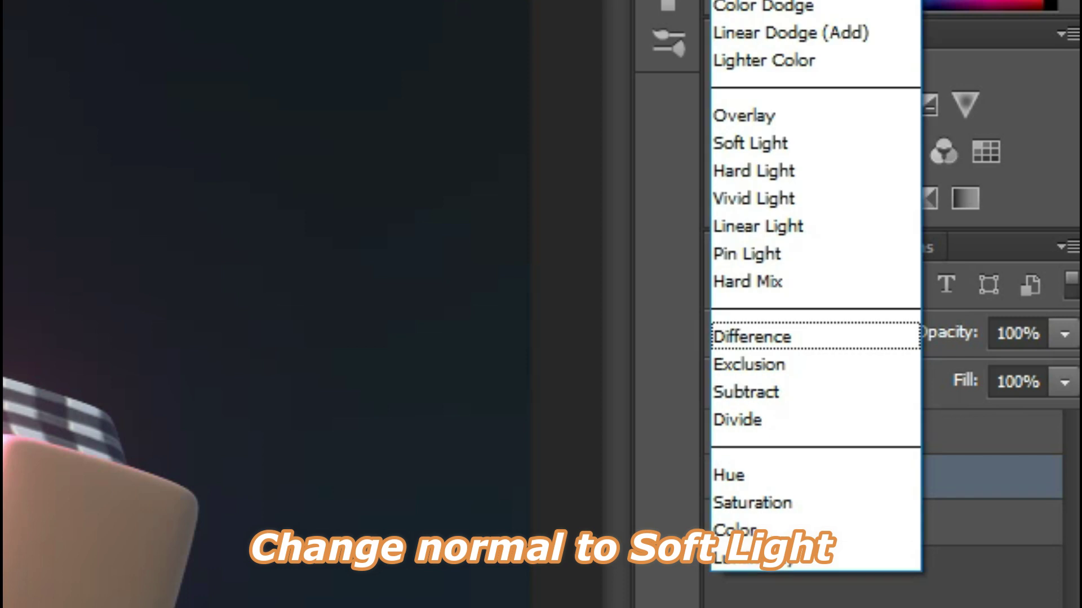
{"action": "key", "text": "Return"}
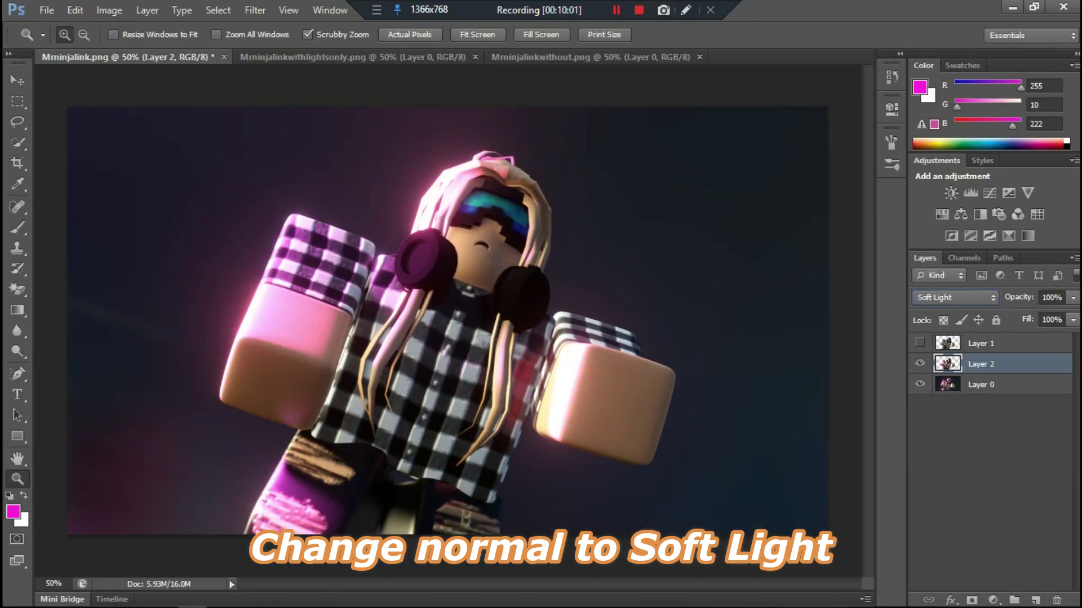
{"action": "left_click", "coordinate": [920, 384]}
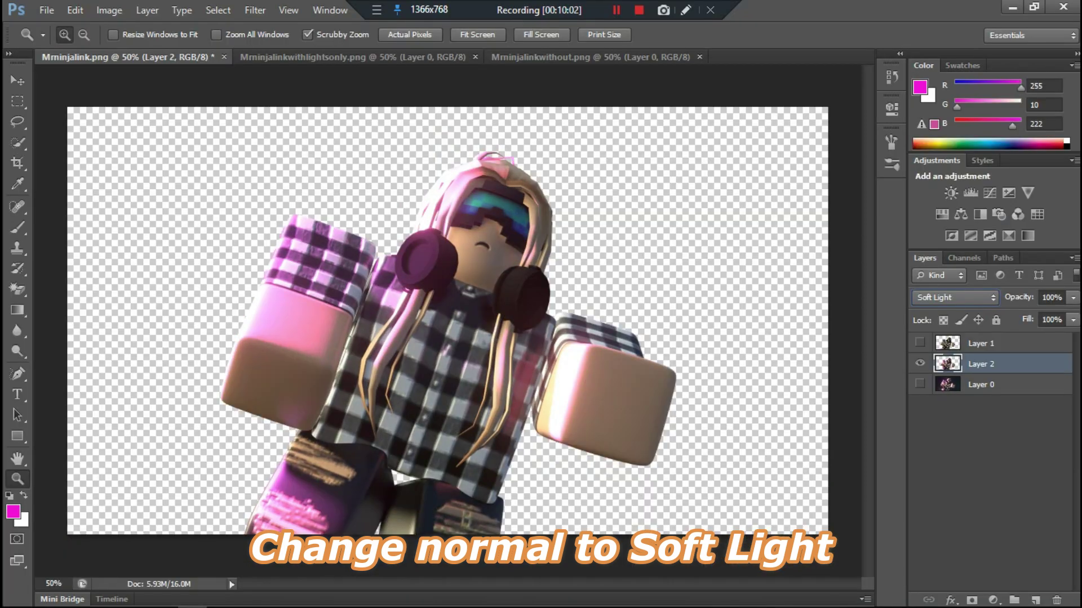
{"action": "left_click", "coordinate": [920, 342]}
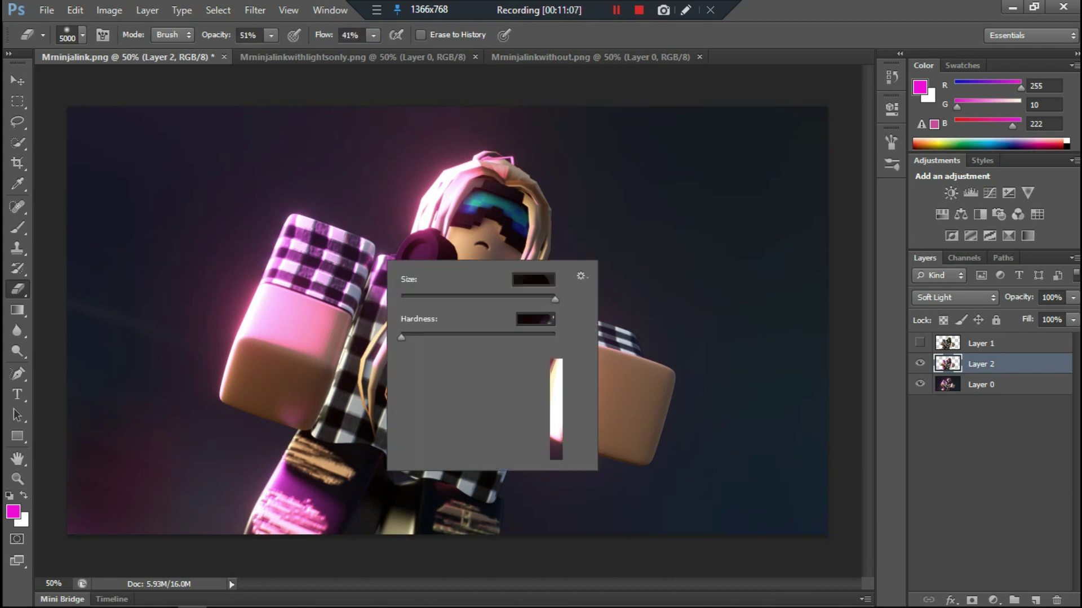